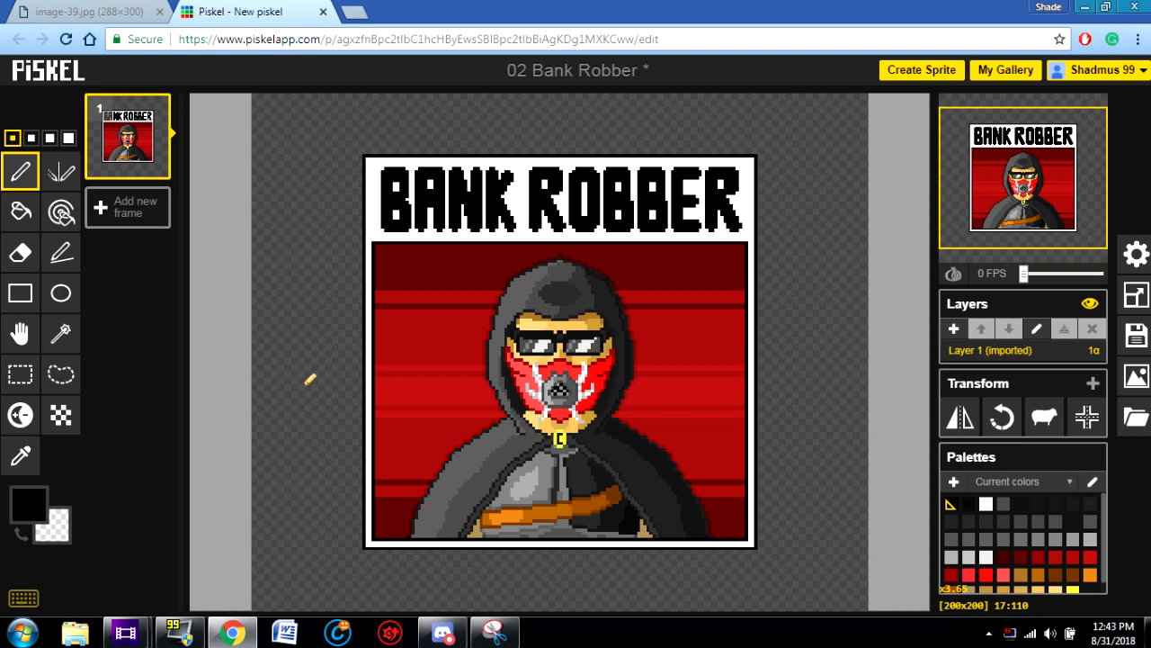
Switch the browser to full screen and view the sprite's resize options
key("F11")
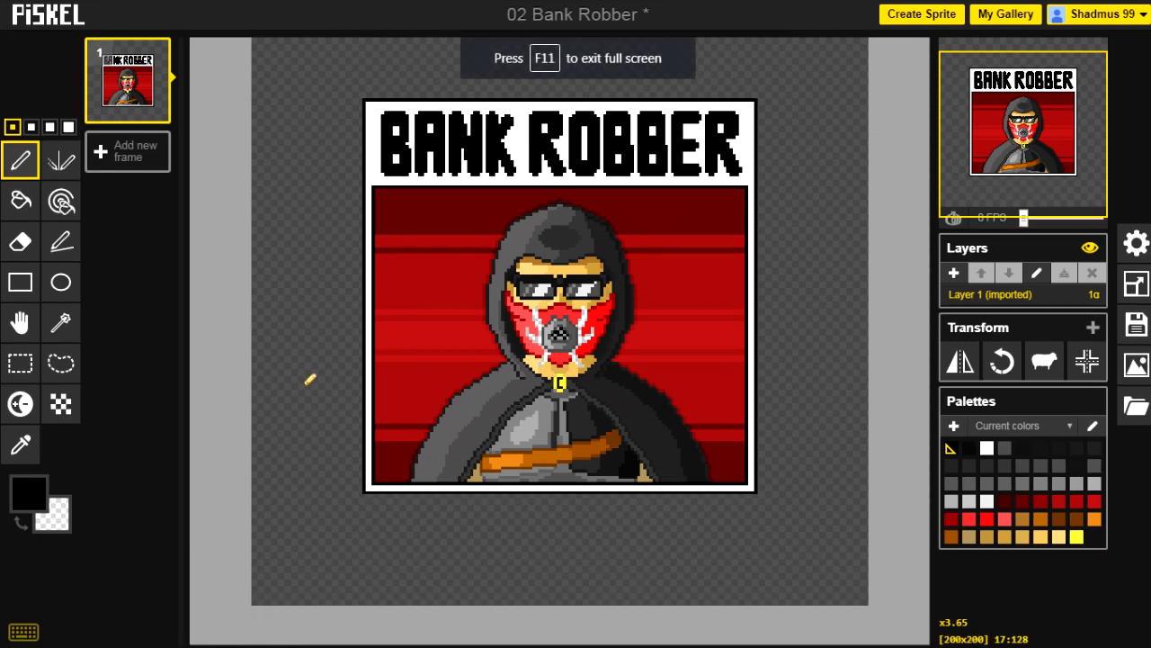
mouse_move(1014, 149)
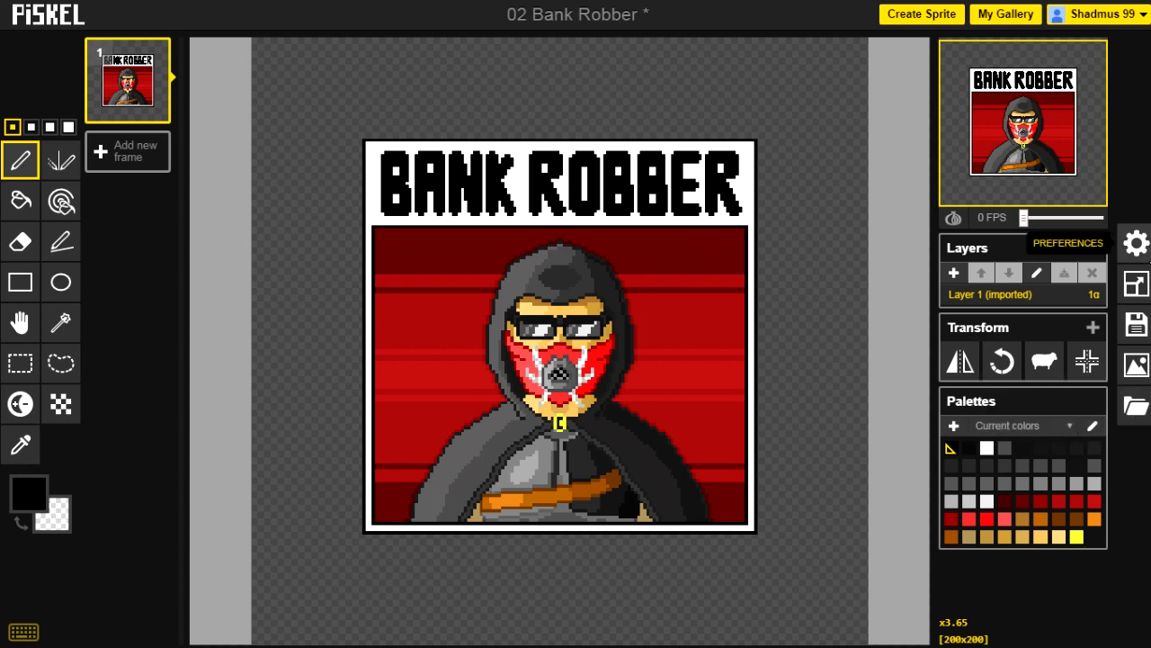
left_click(1136, 284)
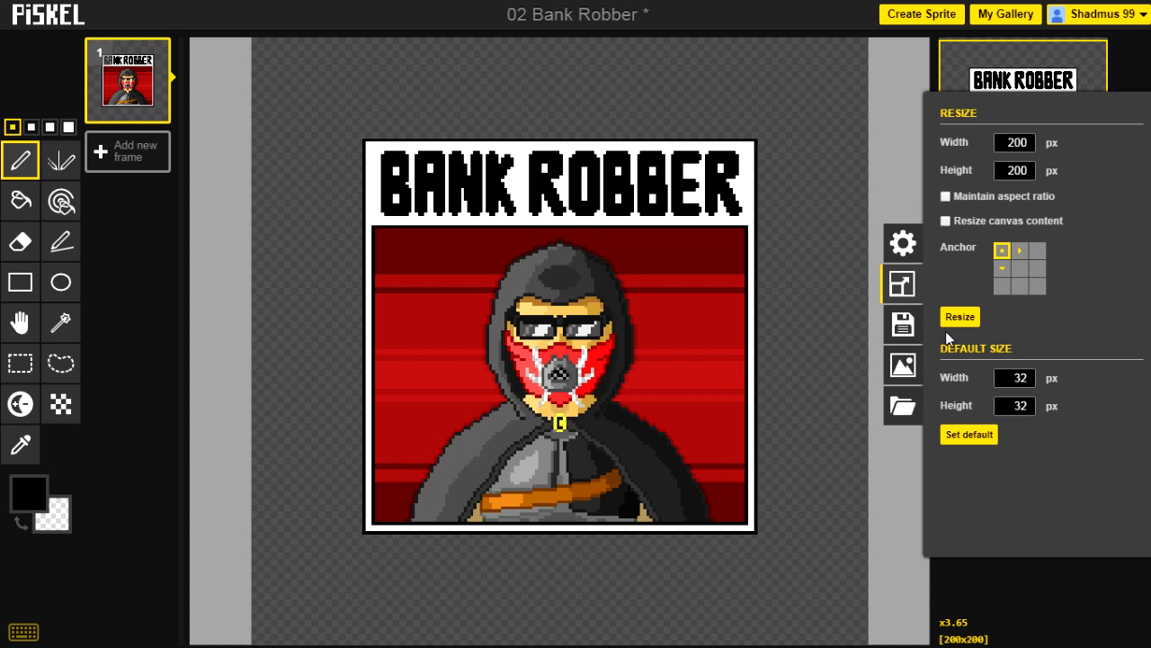
left_click(903, 285)
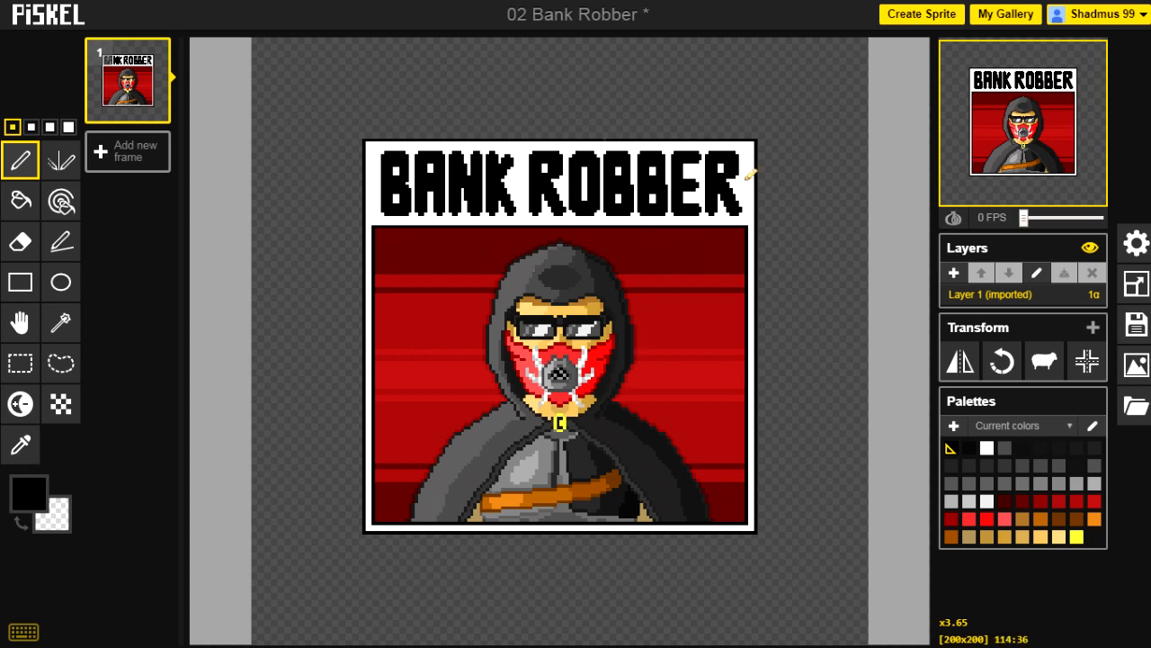
Import Frame.png as a single 200 x 200 image and combine it with the sprite as a new frame
left_click(1135, 409)
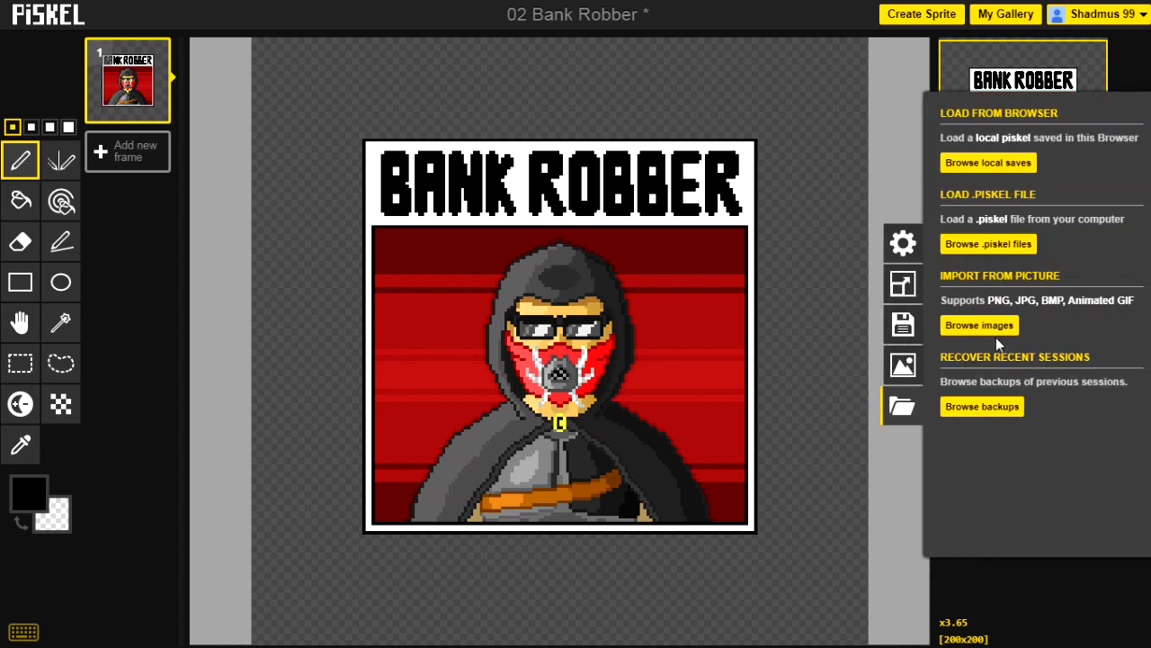
left_click(986, 325)
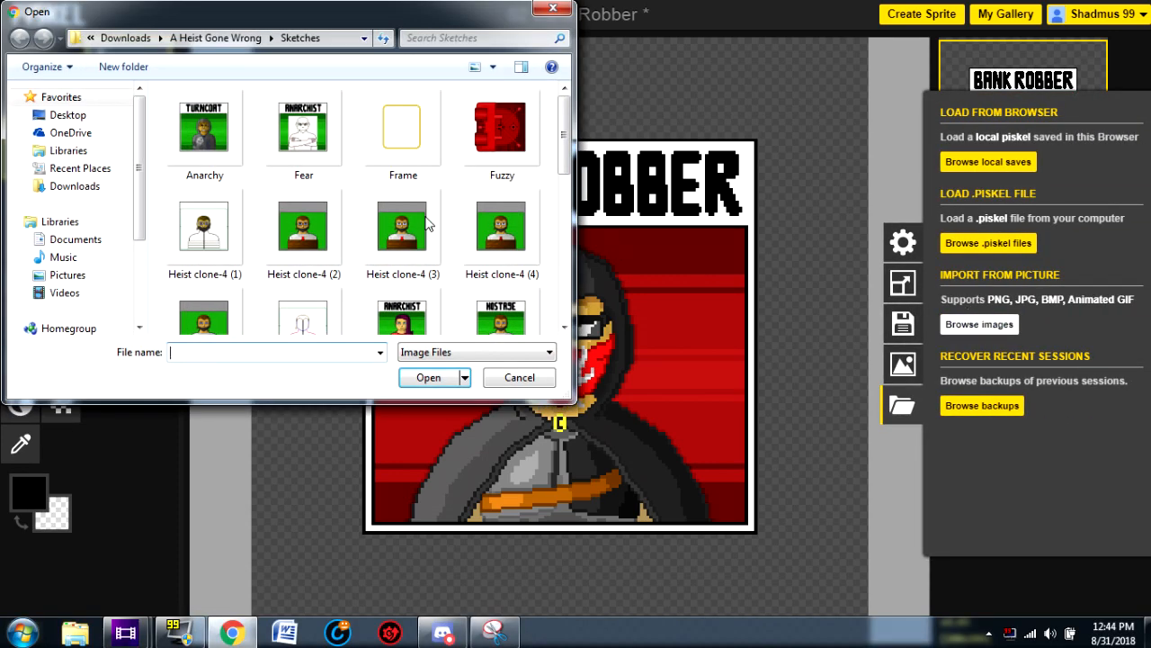
double_click(384, 124)
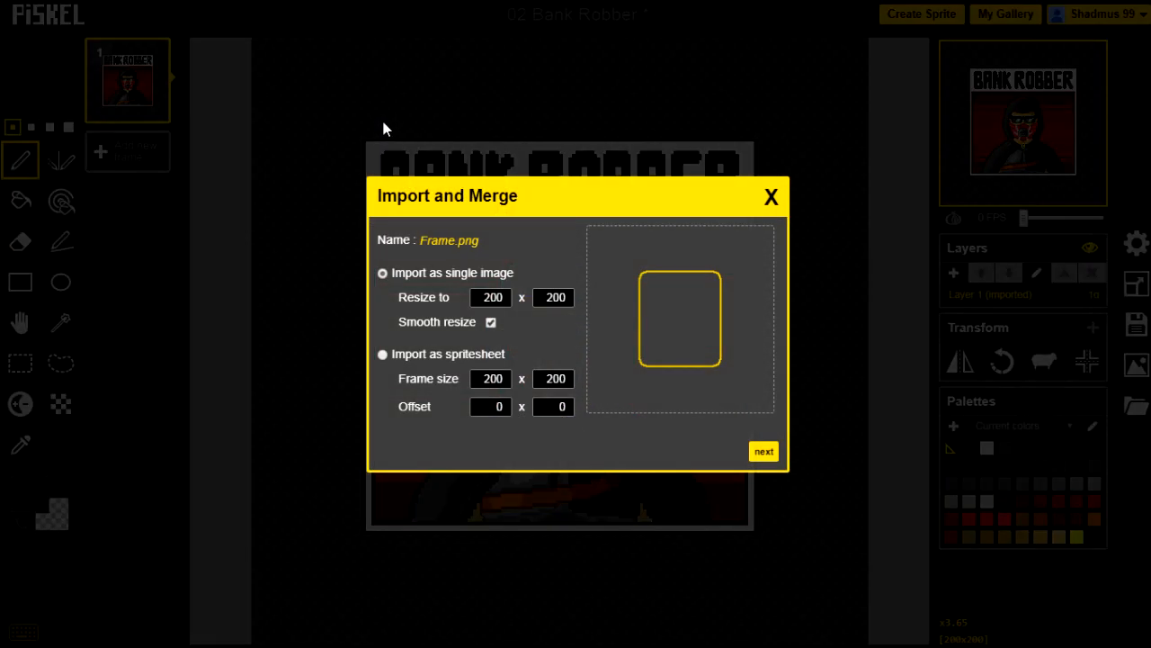
left_click(754, 453)
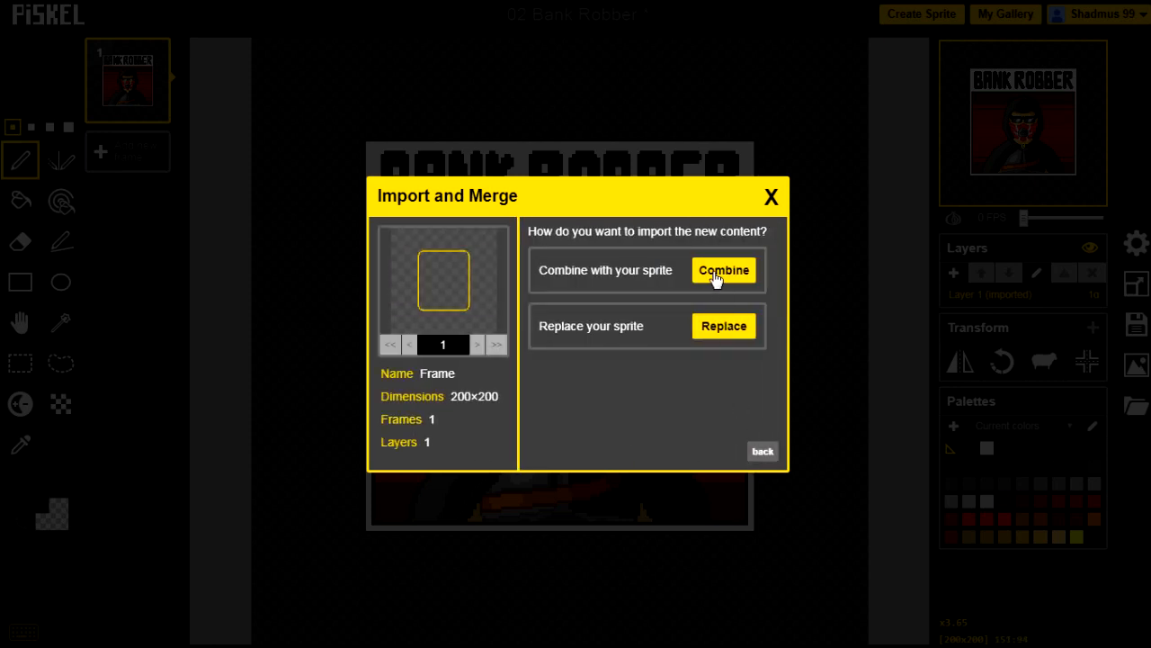
left_click(715, 274)
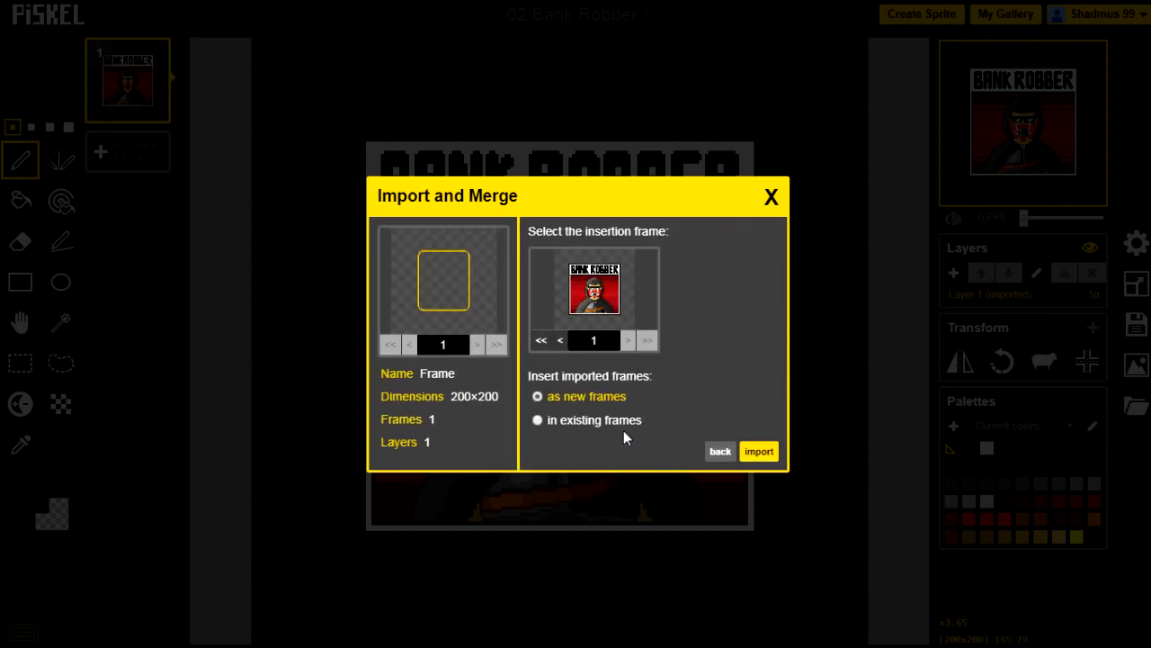
left_click(761, 452)
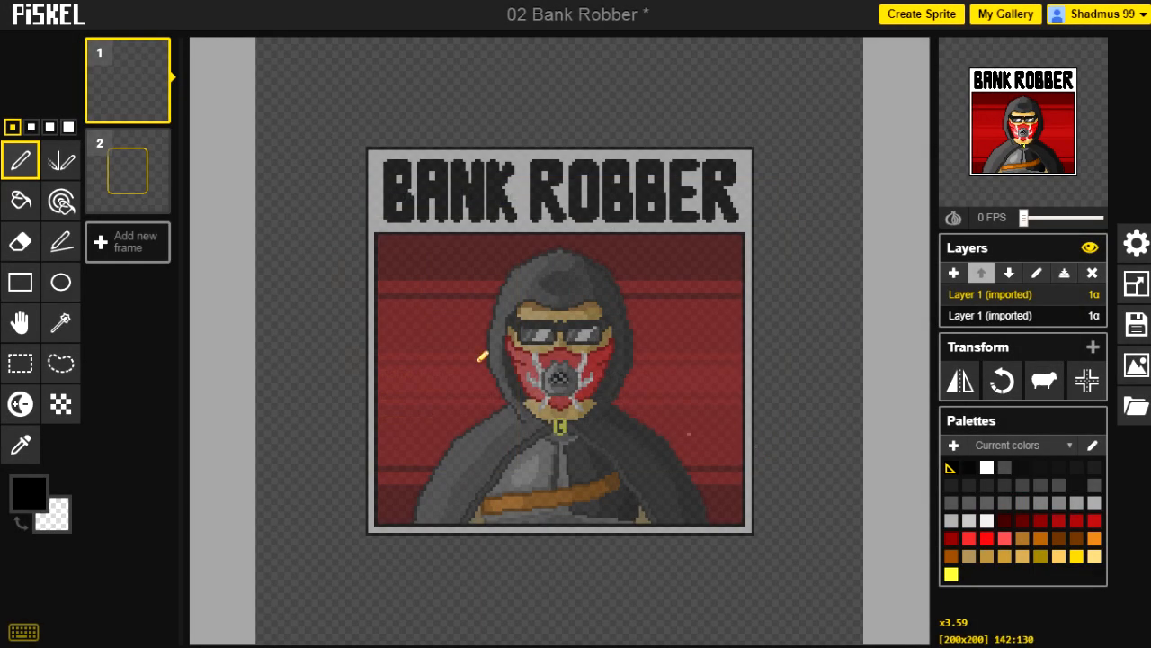
Merge the upper imported layer with the layer below and open the second frame for editing
left_click(1064, 279)
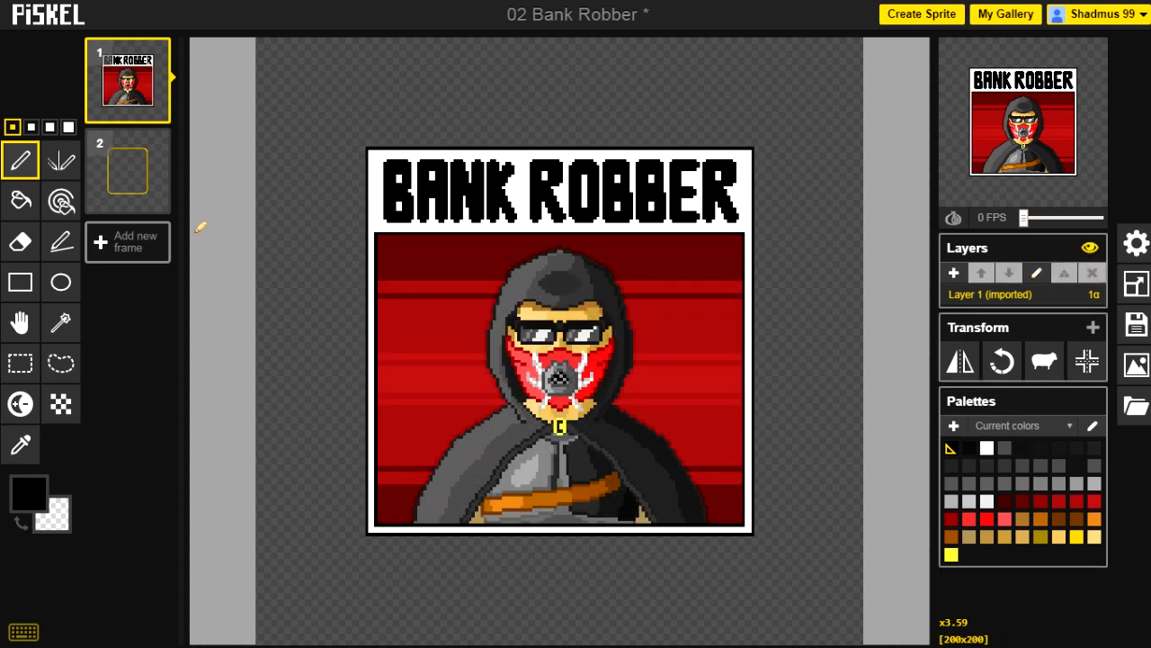
left_click(123, 180)
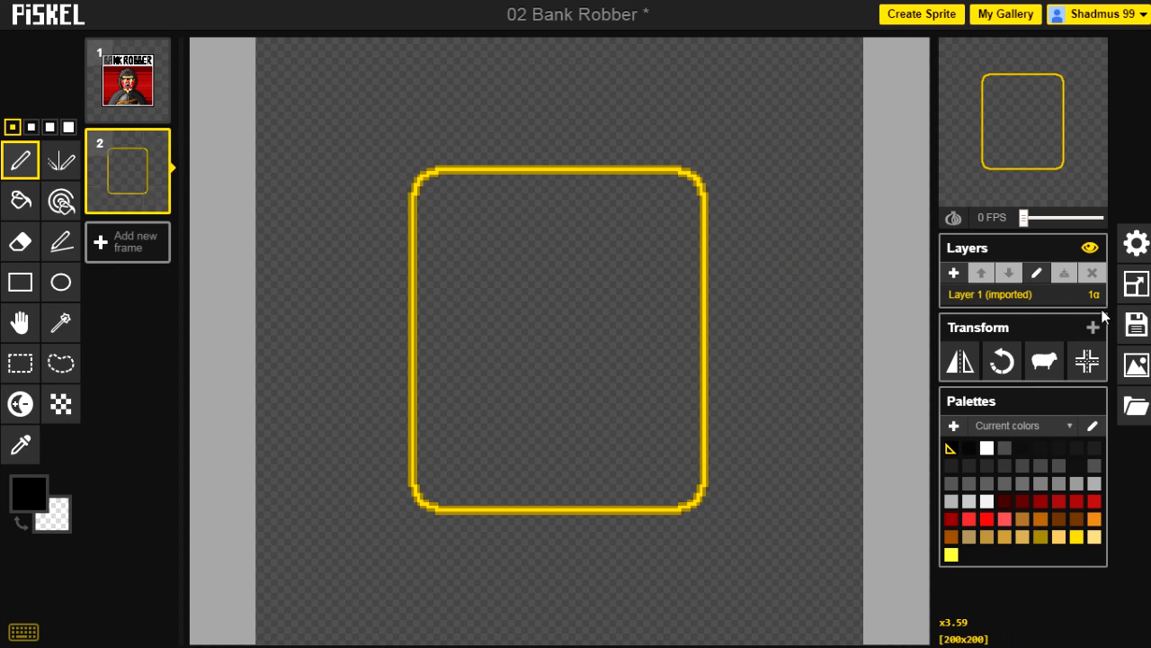
Enter "Piskel Jam Submissions" as the sprite title and close the save options without saving
left_click(1136, 325)
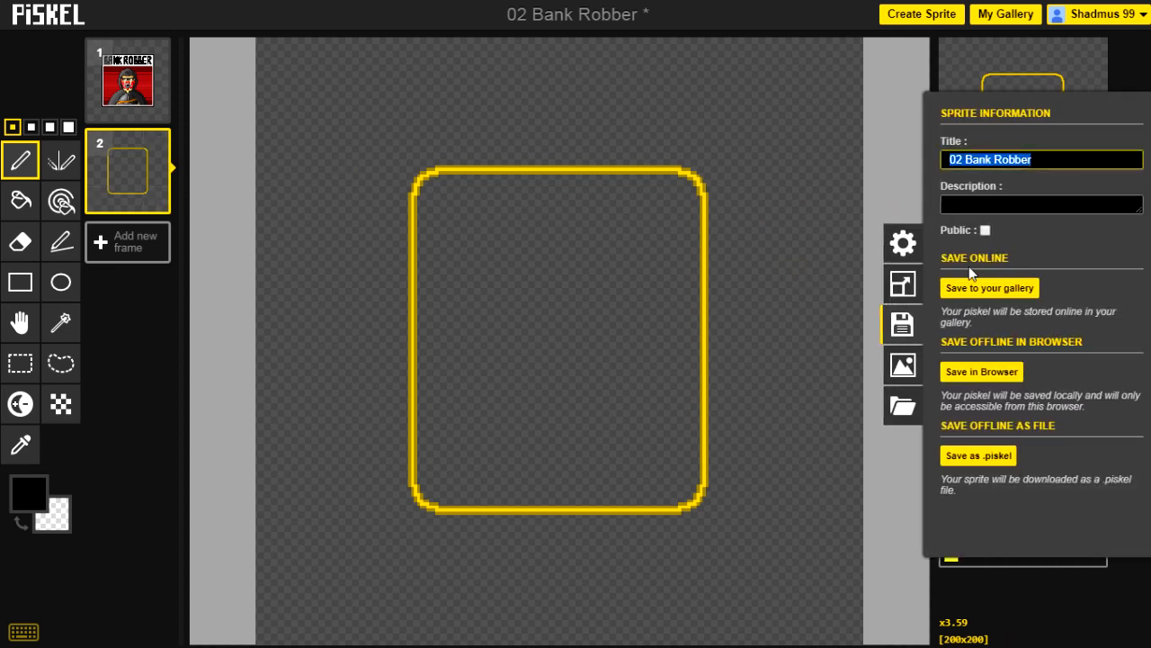
type("Piskel Jam")
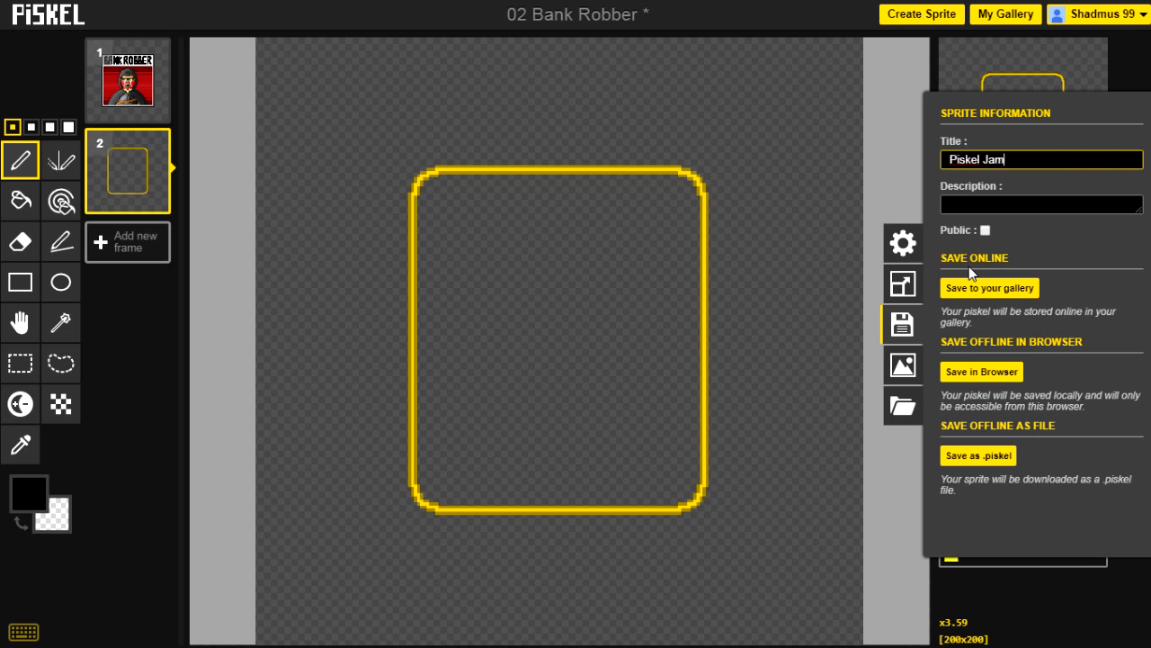
type(" Submissions")
left_click(903, 324)
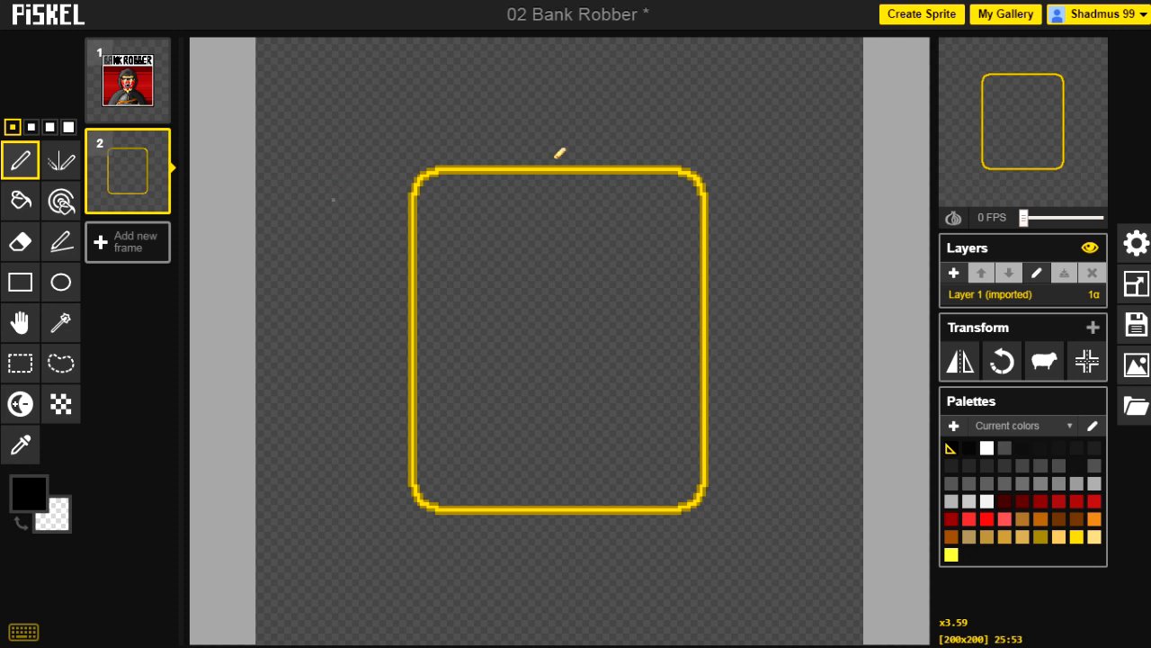
Try the three lighter canvas backgrounds in the settings and restore the dark one
left_click(1136, 243)
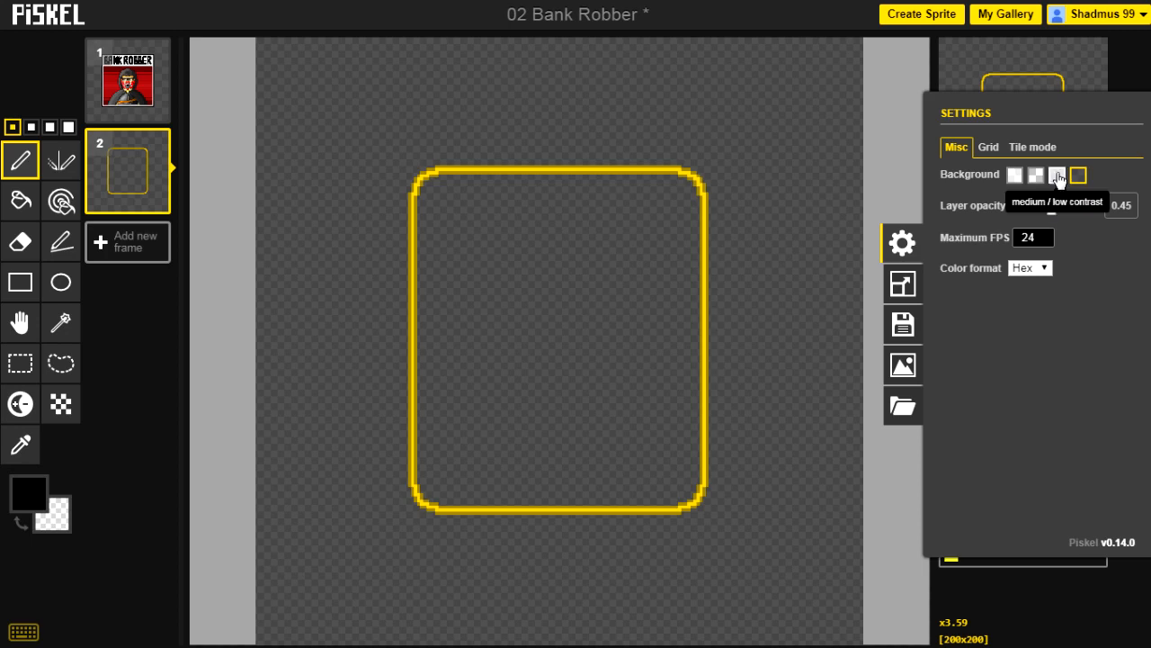
left_click(1058, 174)
left_click(1034, 175)
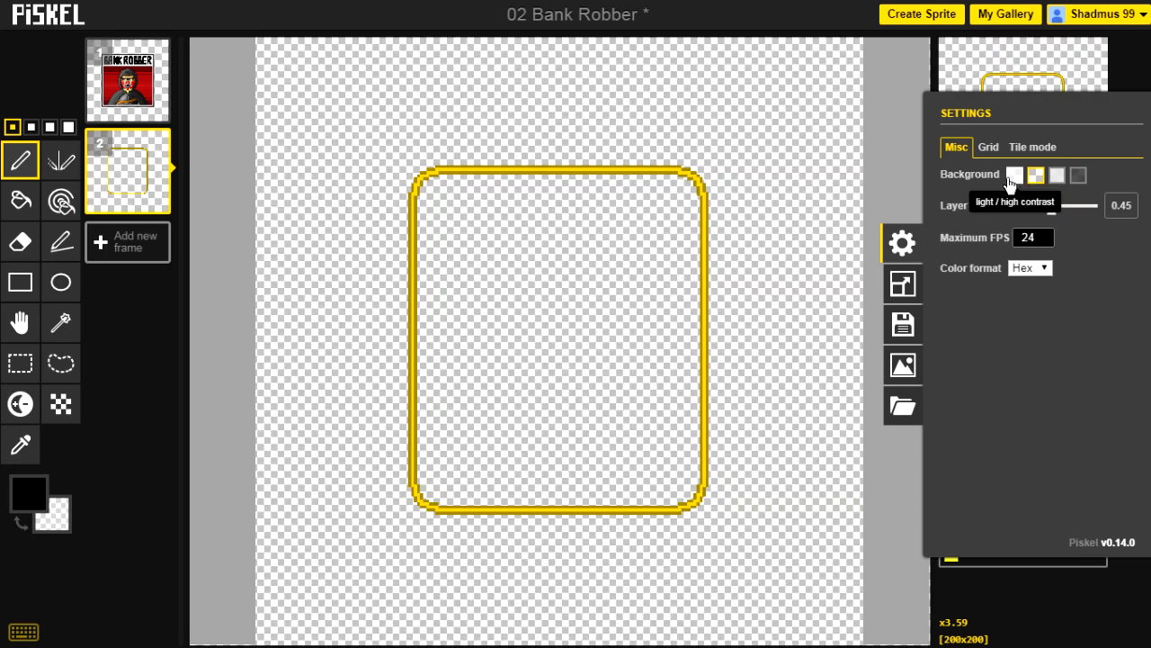
left_click(1015, 175)
left_click(1078, 175)
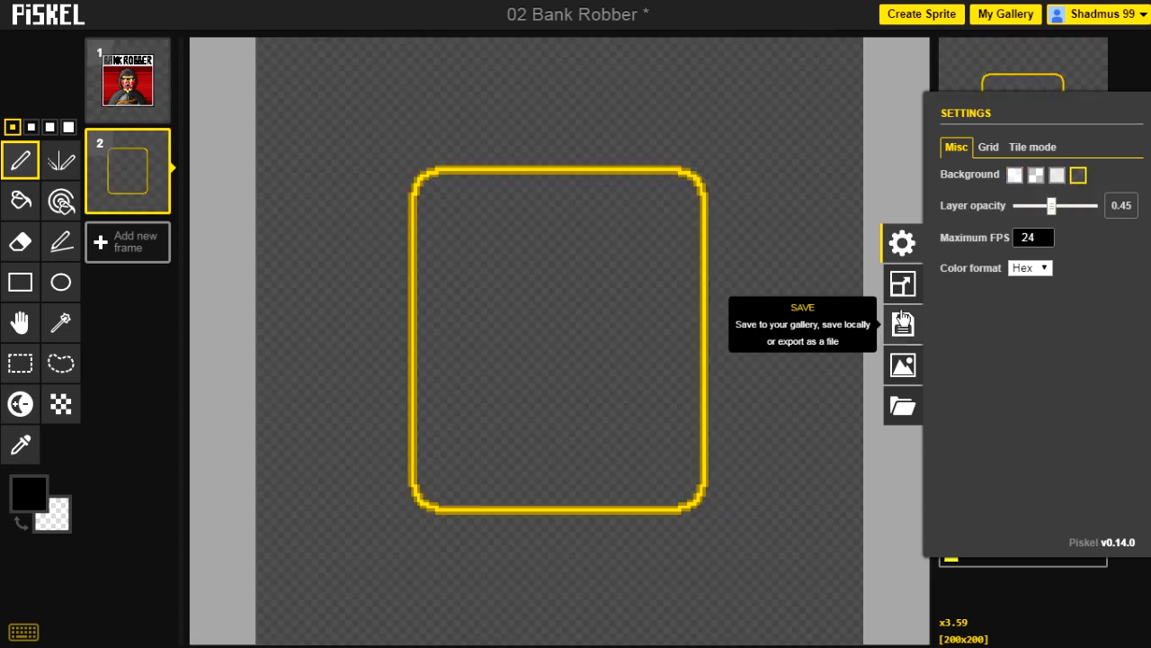
left_click(901, 242)
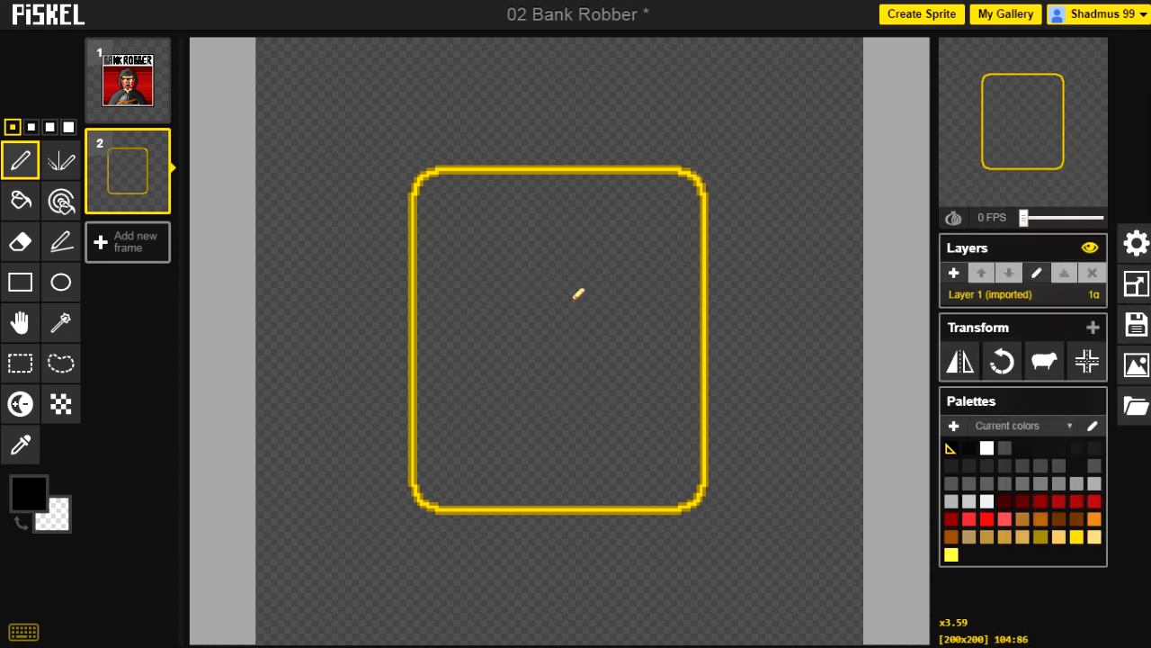
Examine the yellow rounded frame outline at several zoom levels
scroll(578, 294, "up", 4)
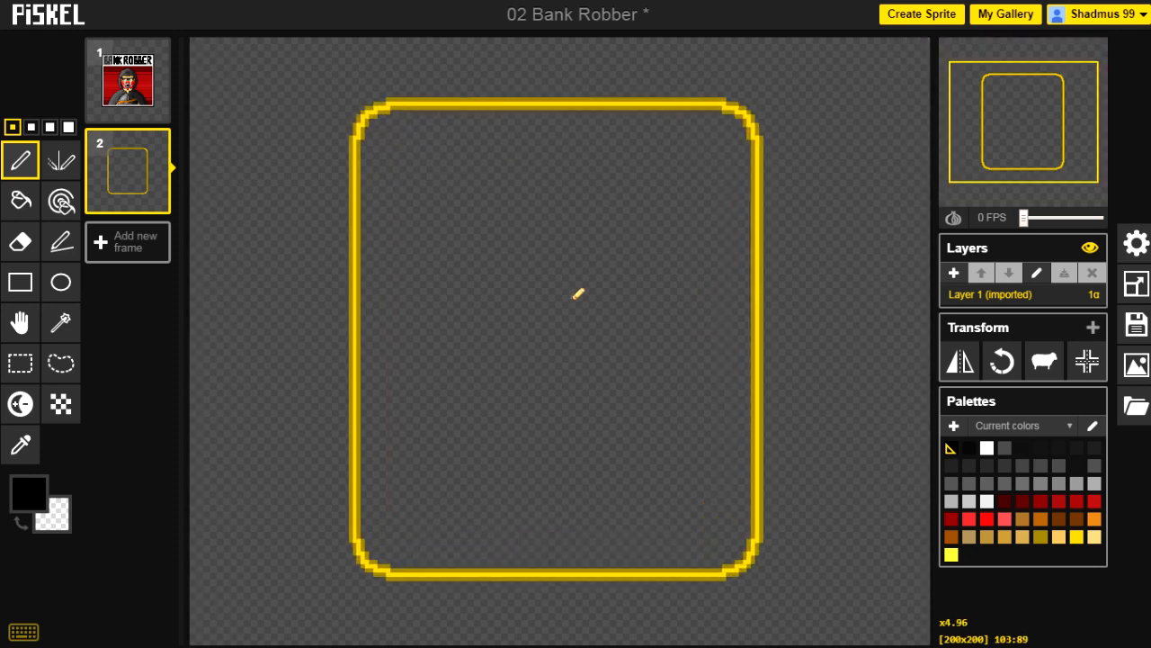
scroll(579, 293, "down", 3)
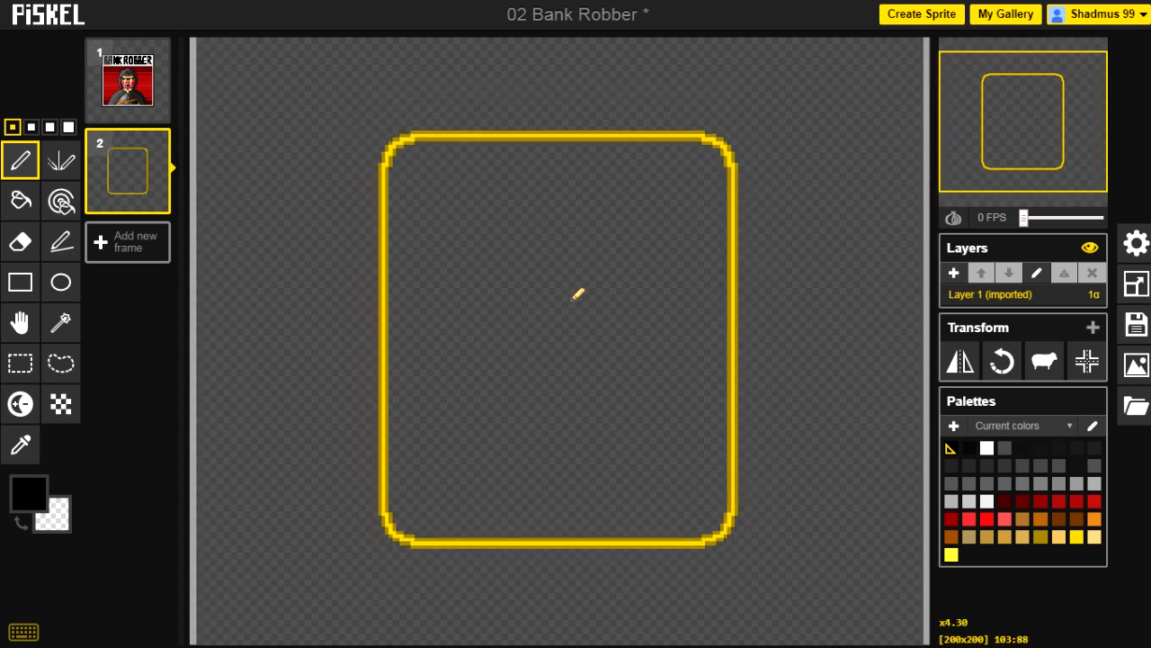
scroll(578, 294, "up", 2)
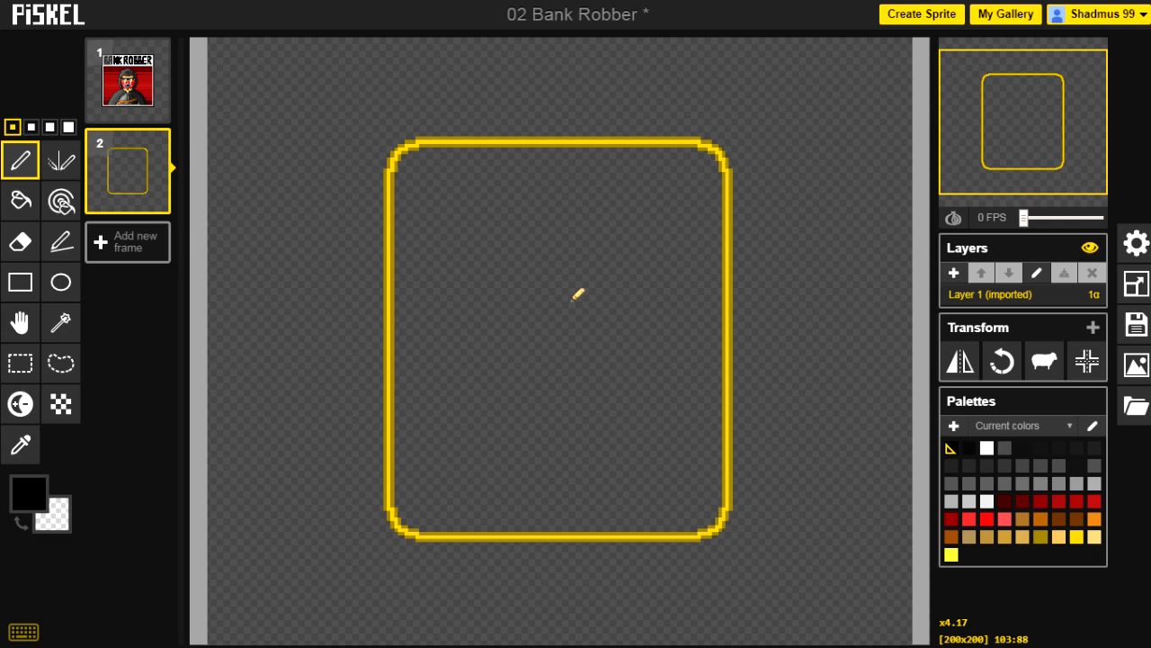
scroll(578, 293, "down", 2)
scroll(579, 294, "up", 3)
scroll(579, 293, "up", 3)
scroll(579, 293, "down", 1)
scroll(578, 293, "up", 2)
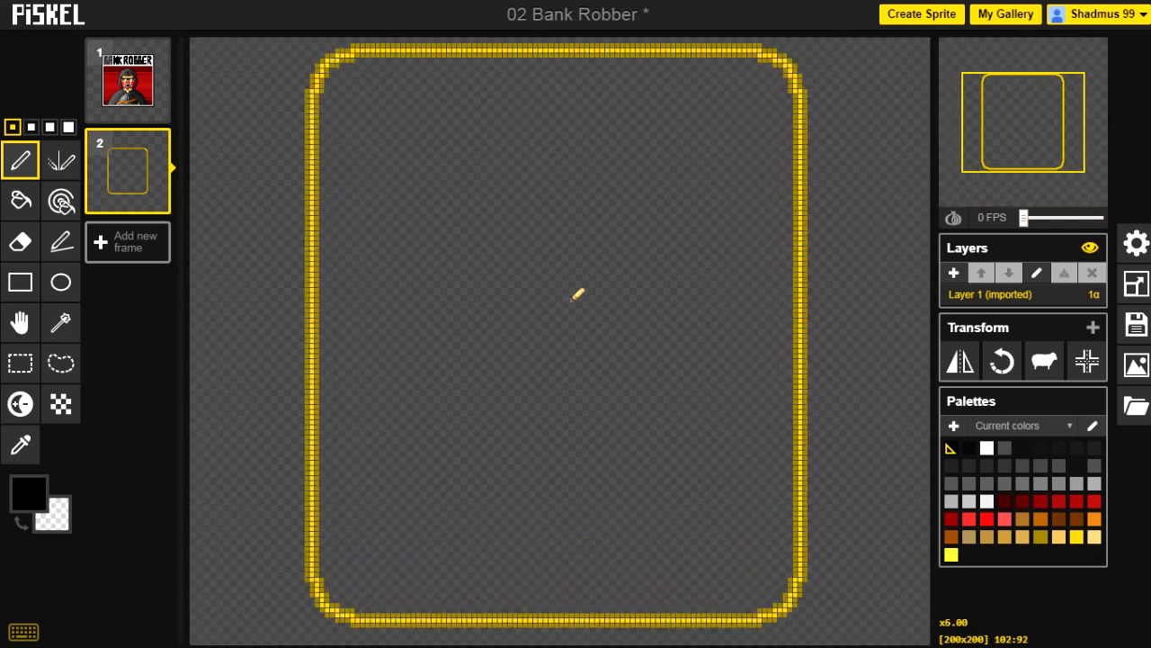
scroll(578, 293, "down", 3)
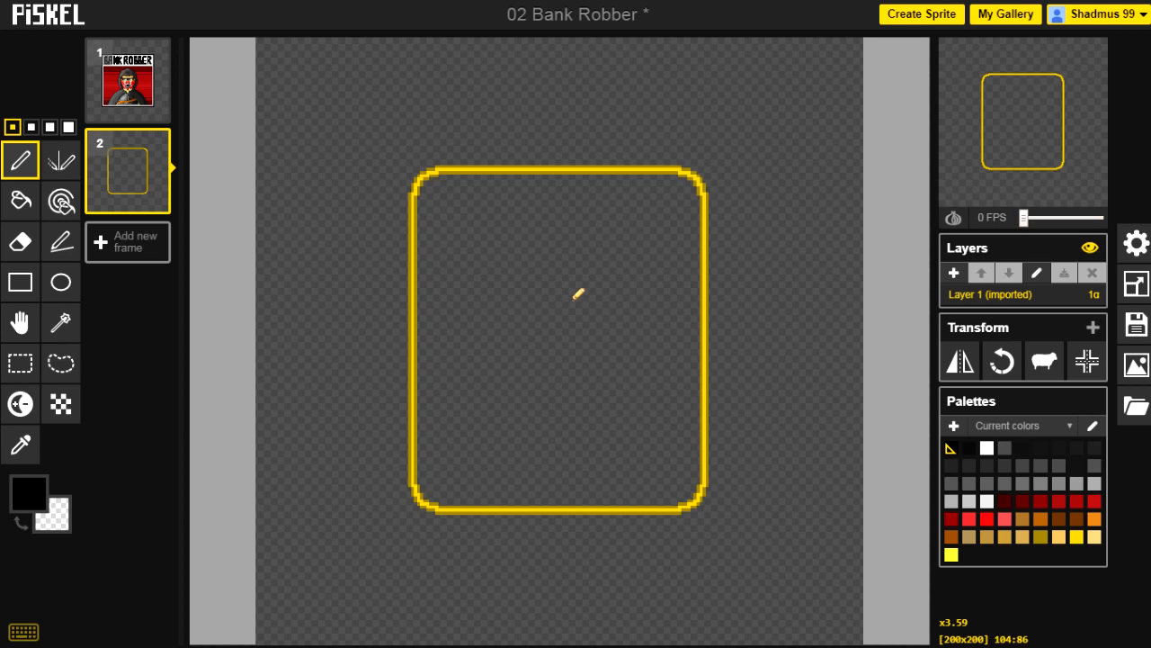
Try a thin black freehand zigzag inside the yellow frame with the Pen tool and erase a few of its pixels
scroll(578, 293, "up", 2)
scroll(416, 291, "up", 1)
scroll(270, 200, "up", 3)
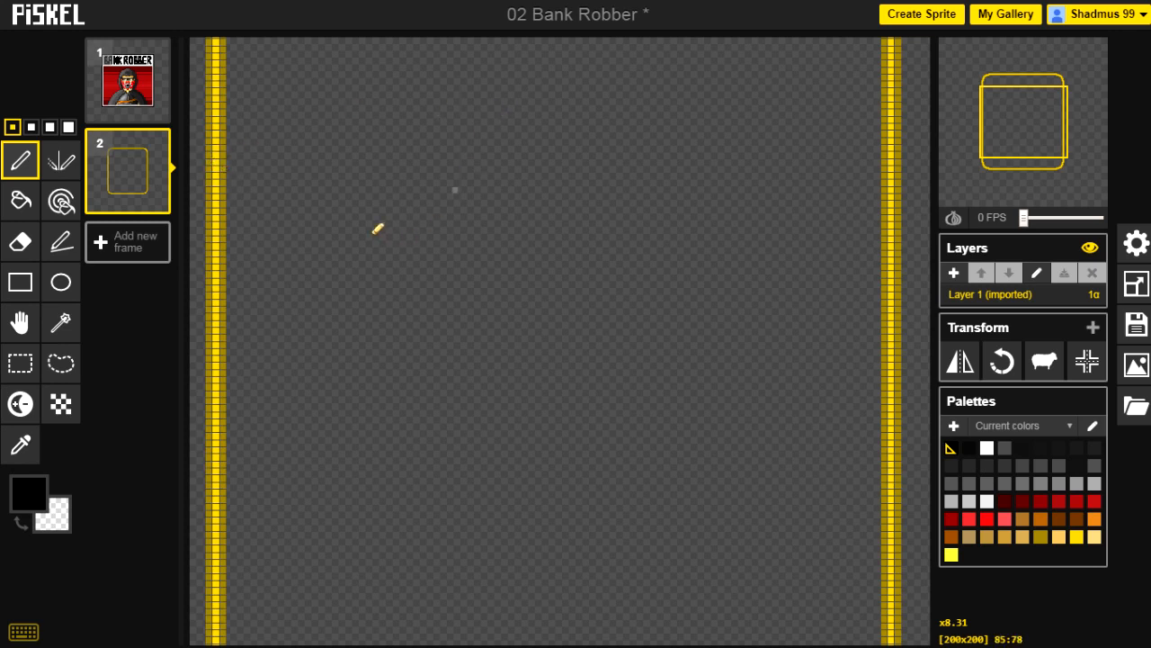
mouse_move(370, 181)
left_mouse_down()
mouse_move(419, 138)
mouse_move(413, 219)
mouse_move(440, 267)
left_mouse_up()
left_click_drag(438, 340, 441, 269)
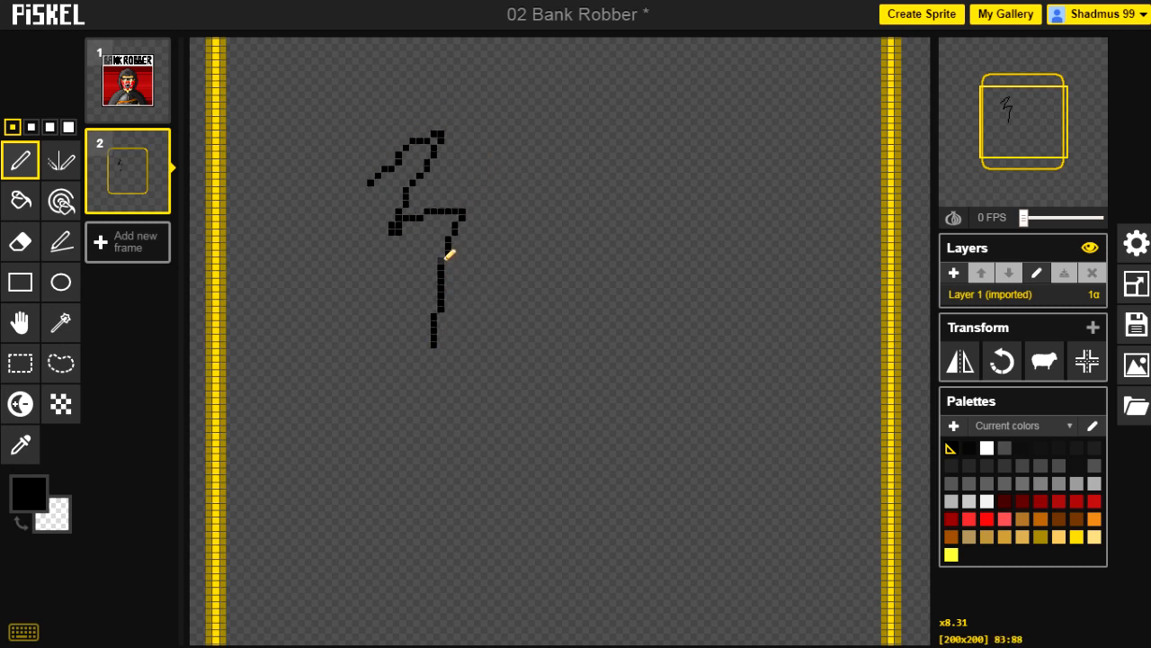
right_click(392, 232)
right_click(393, 226)
right_click(401, 225)
left_click(406, 216)
Undo all the test strokes and erasures of the thin black zigzag
key("ctrl+z")
key("ctrl+z")
key("ctrl+z")
key("ctrl+z")
key("ctrl+z")
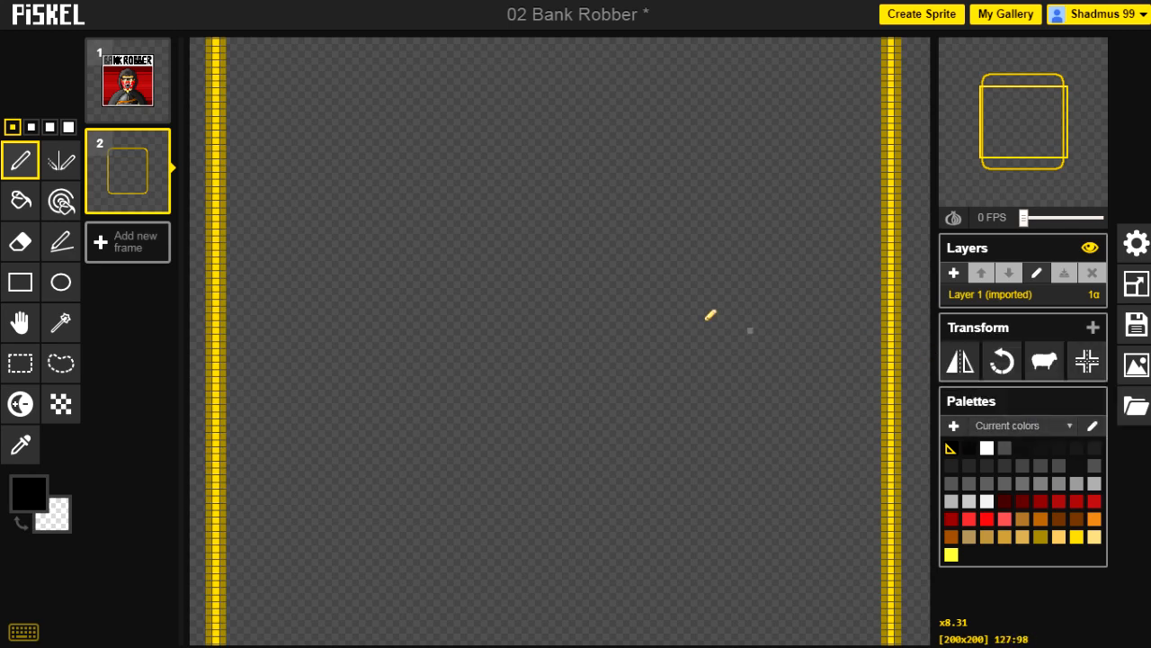
Set the pen to its largest size with the whole yellow frame in view
scroll(500, 266, "down", 3)
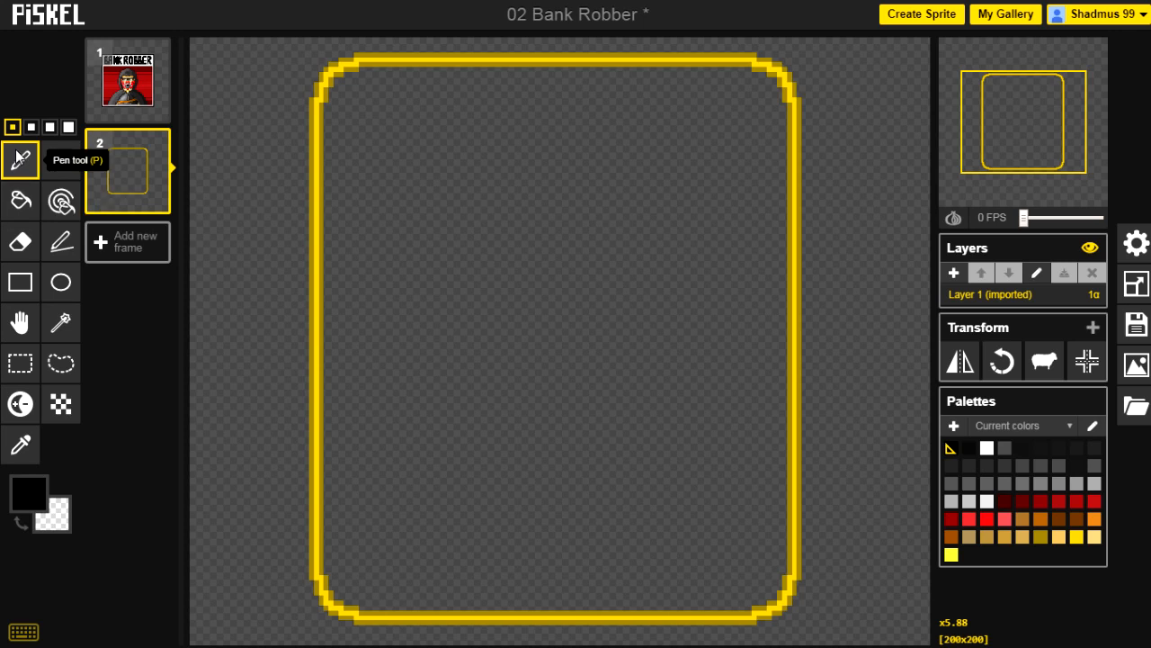
left_click(68, 126)
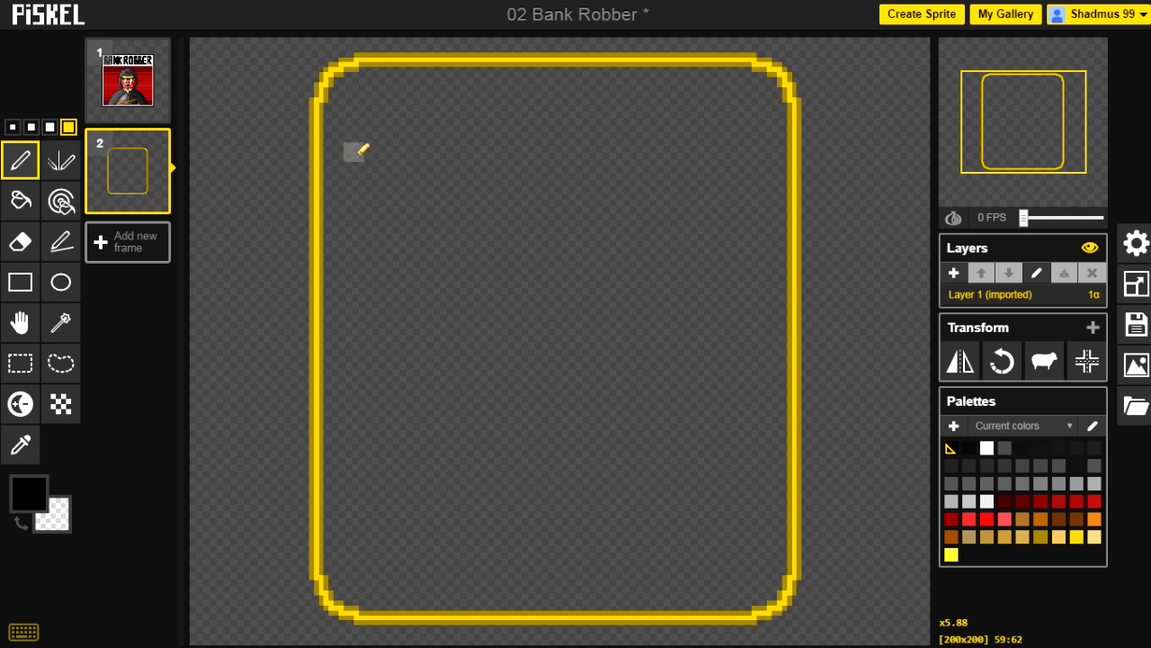
Try placing five black squares with the largest pen in a descending curve near the frame's upper-left corner
left_click(398, 141)
left_click(418, 161)
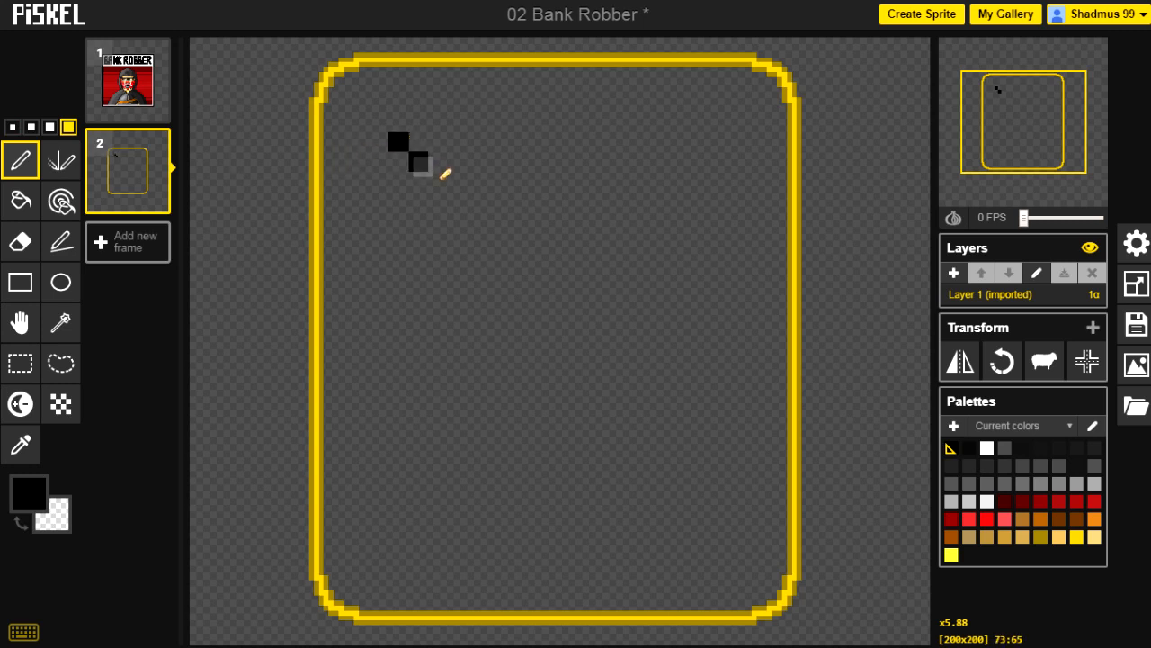
left_click(438, 182)
left_click(439, 206)
left_click(439, 231)
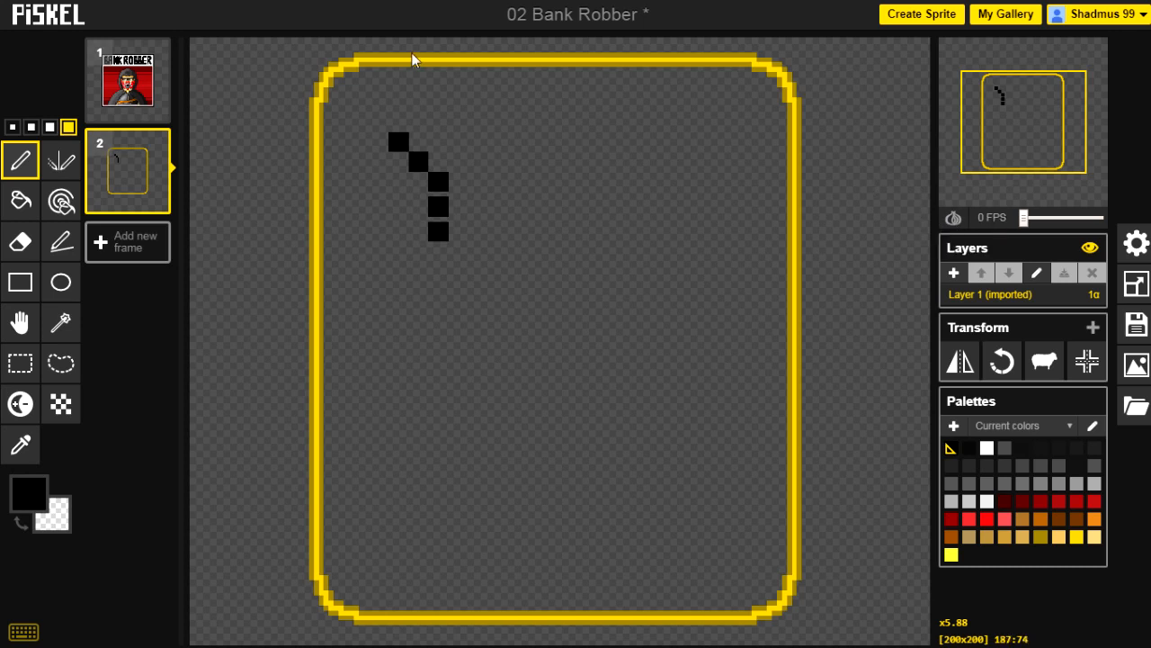
mouse_move(1024, 217)
left_mouse_down()
mouse_move(1056, 219)
mouse_move(1023, 222)
left_mouse_up()
Undo the five black squares in the second frame
key("ctrl+z")
key("ctrl+z")
key("ctrl+z")
key("ctrl+z")
key("ctrl+z")
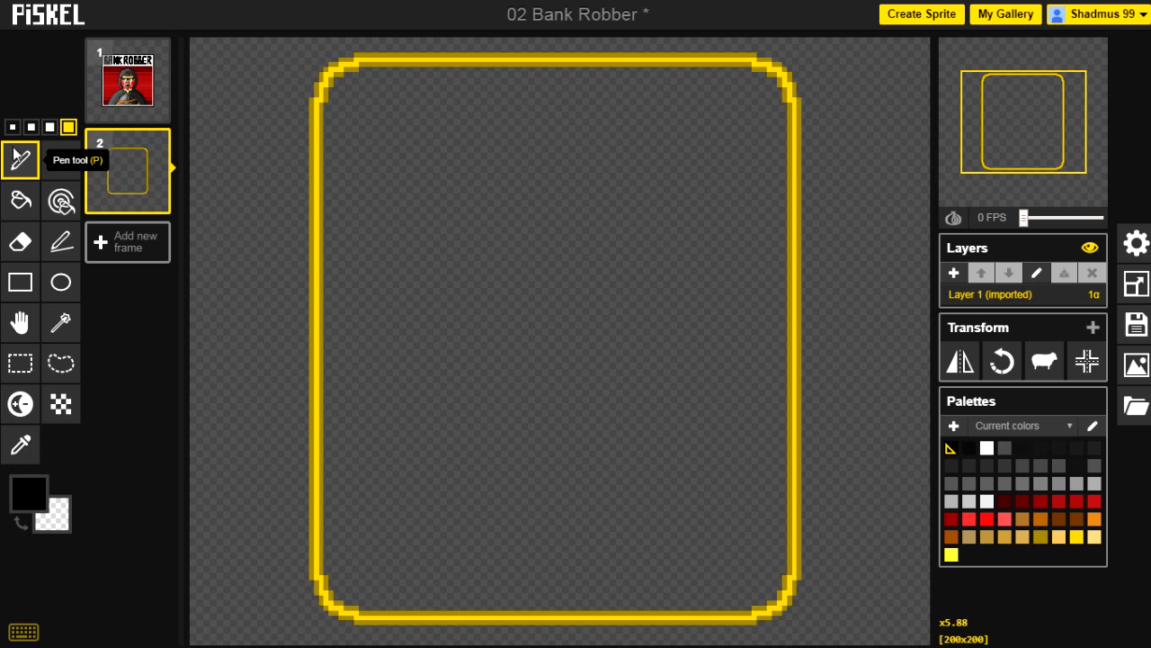
Draw a thick black symmetrical outline inside the yellow frame with the mirror pen, joining both halves at the base
left_click(57, 167)
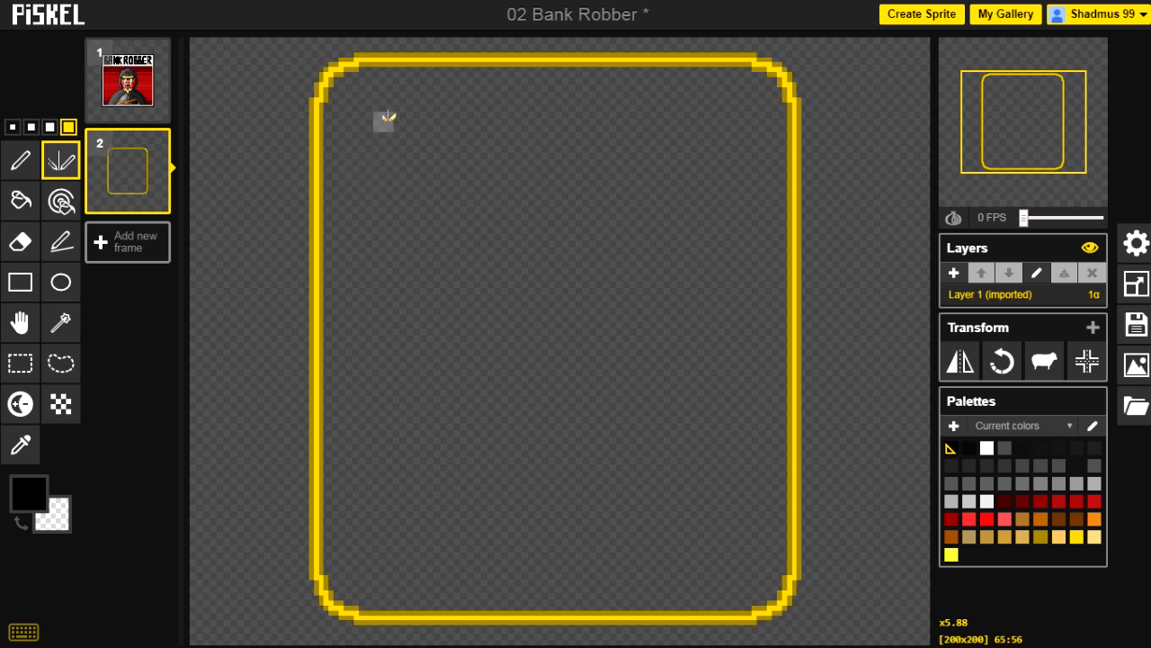
mouse_move(387, 113)
left_mouse_down()
mouse_move(476, 214)
mouse_move(496, 306)
mouse_move(466, 363)
mouse_move(516, 384)
mouse_move(443, 434)
mouse_move(437, 463)
mouse_move(515, 451)
mouse_move(521, 486)
mouse_move(558, 498)
left_mouse_up()
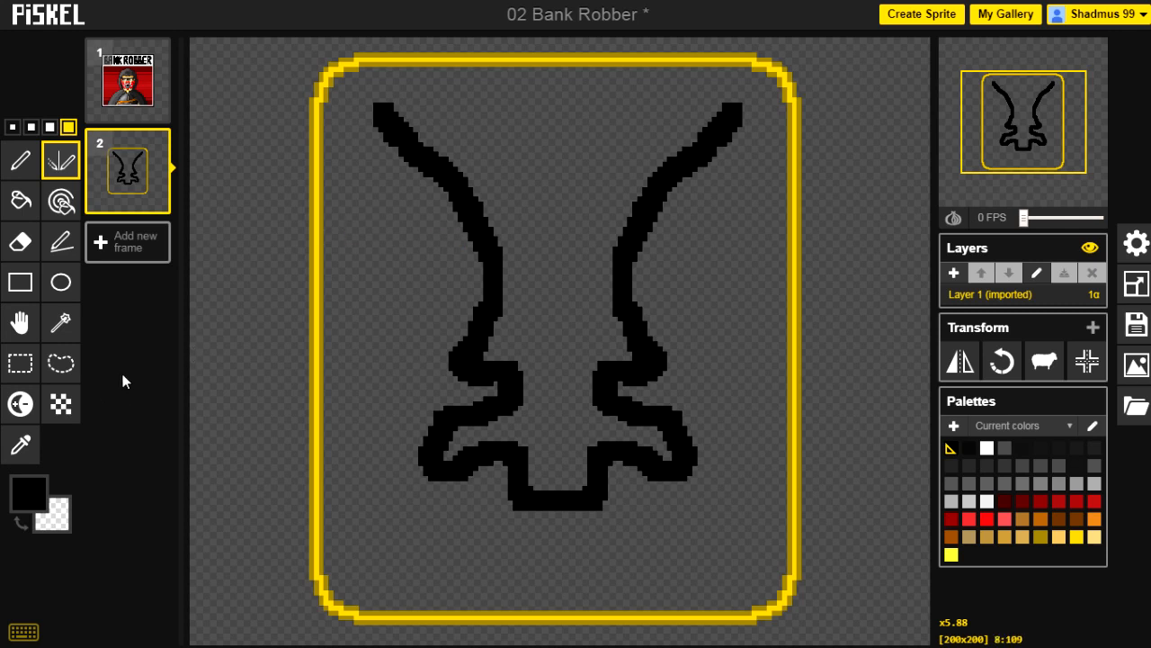
Recolour the connected black outline inside the frame dark blue (#001061) with the paint bucket
left_click(19, 200)
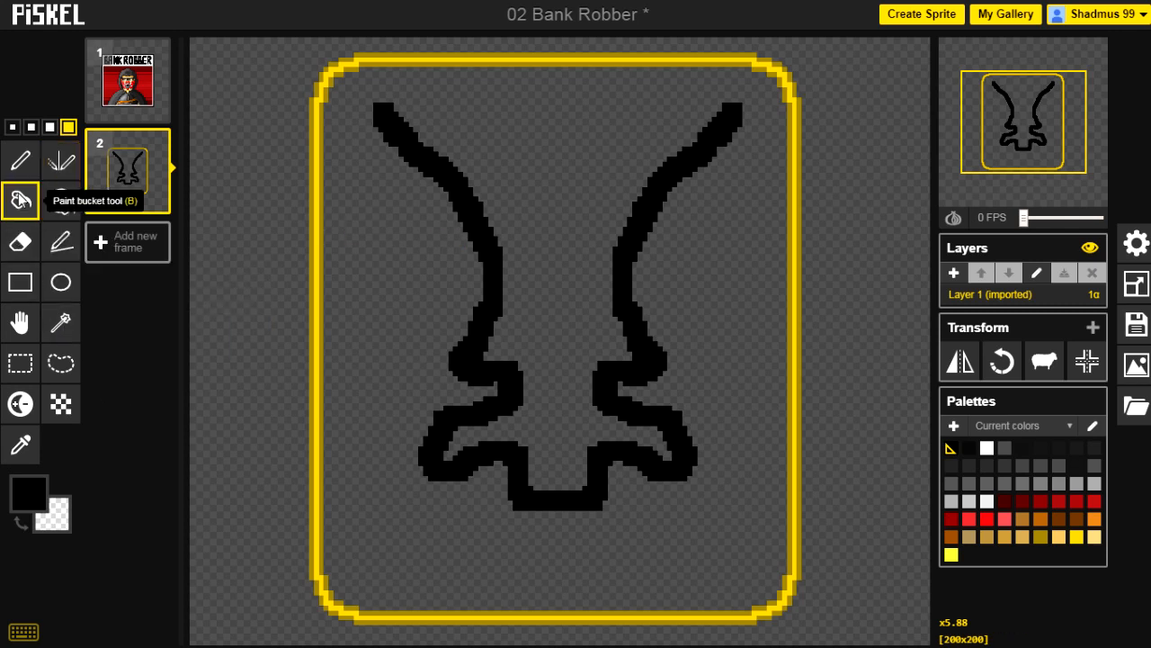
left_click(13, 127)
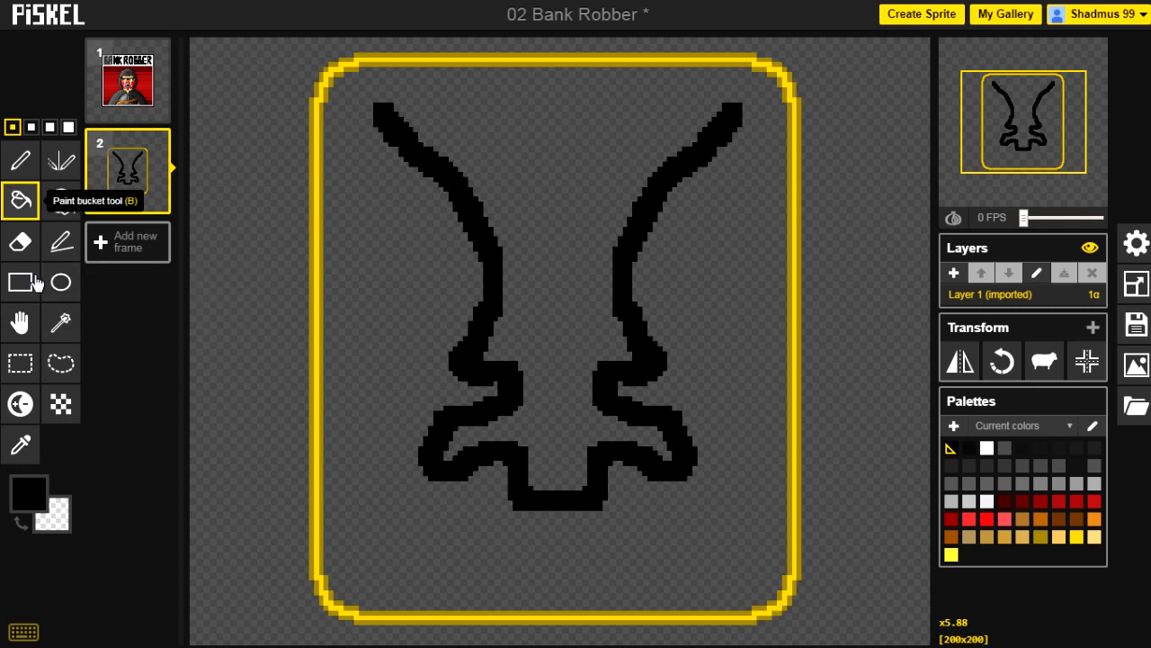
left_click(41, 505)
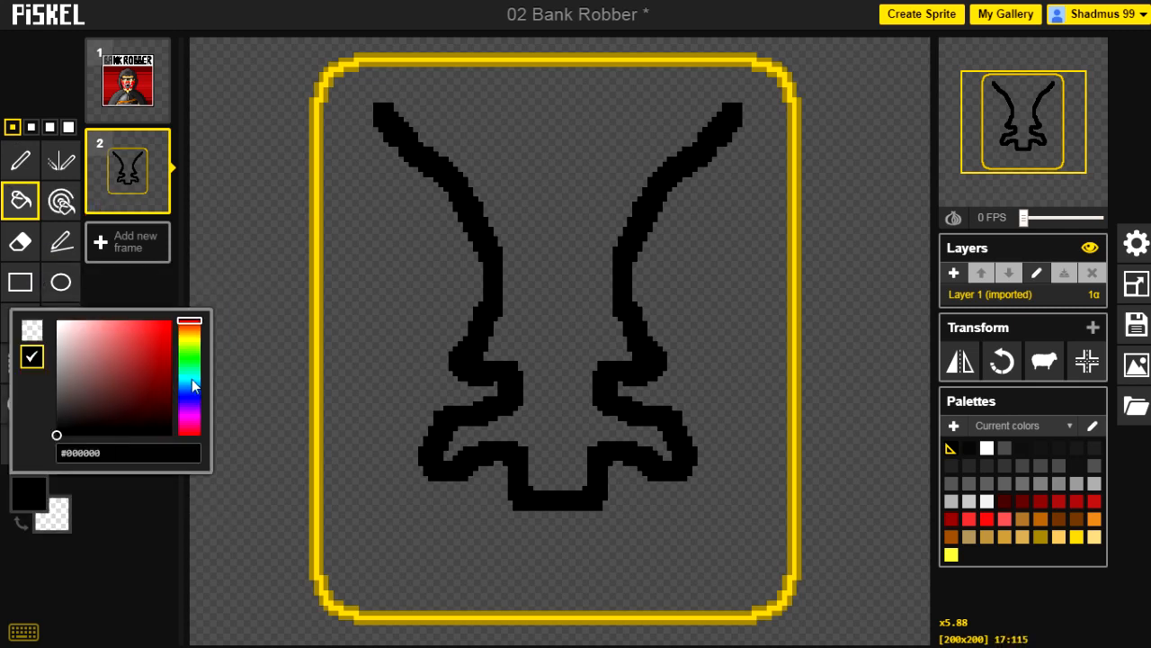
mouse_move(187, 401)
left_mouse_down()
mouse_move(189, 362)
mouse_move(188, 398)
mouse_move(171, 392)
left_mouse_up()
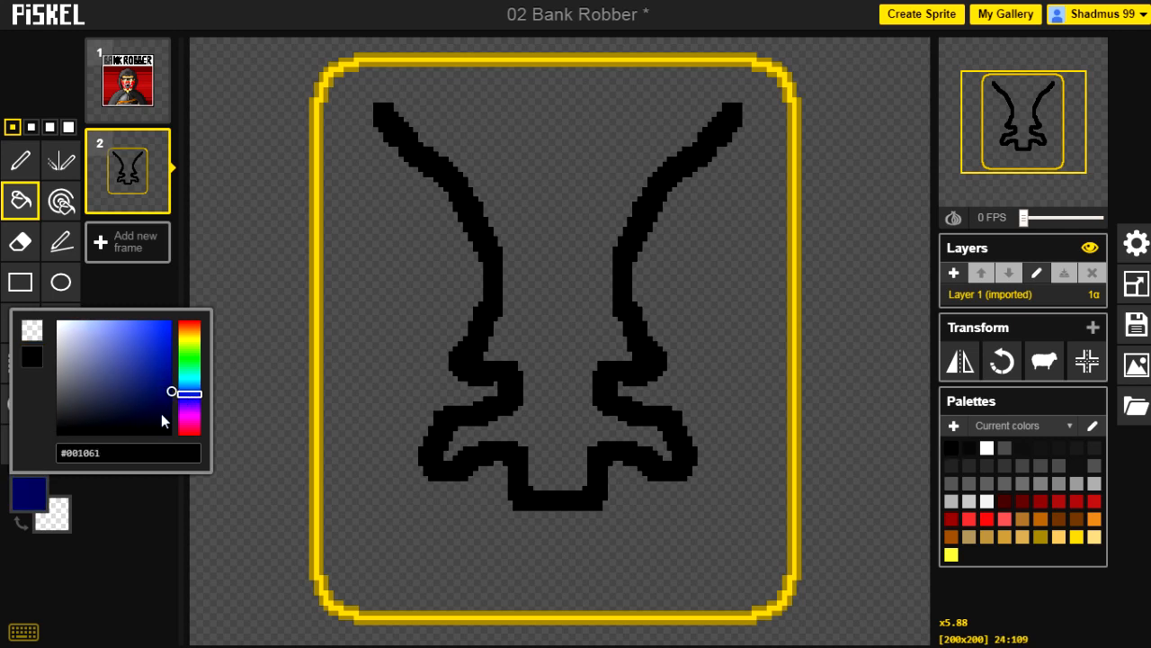
left_click(124, 528)
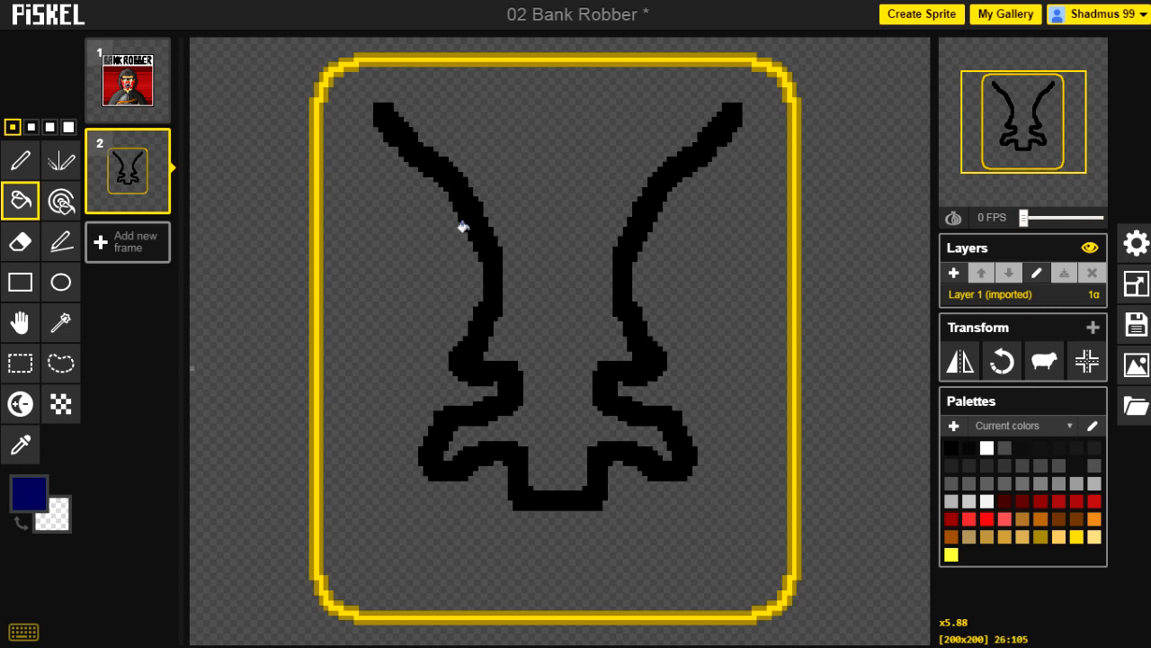
left_click(475, 246)
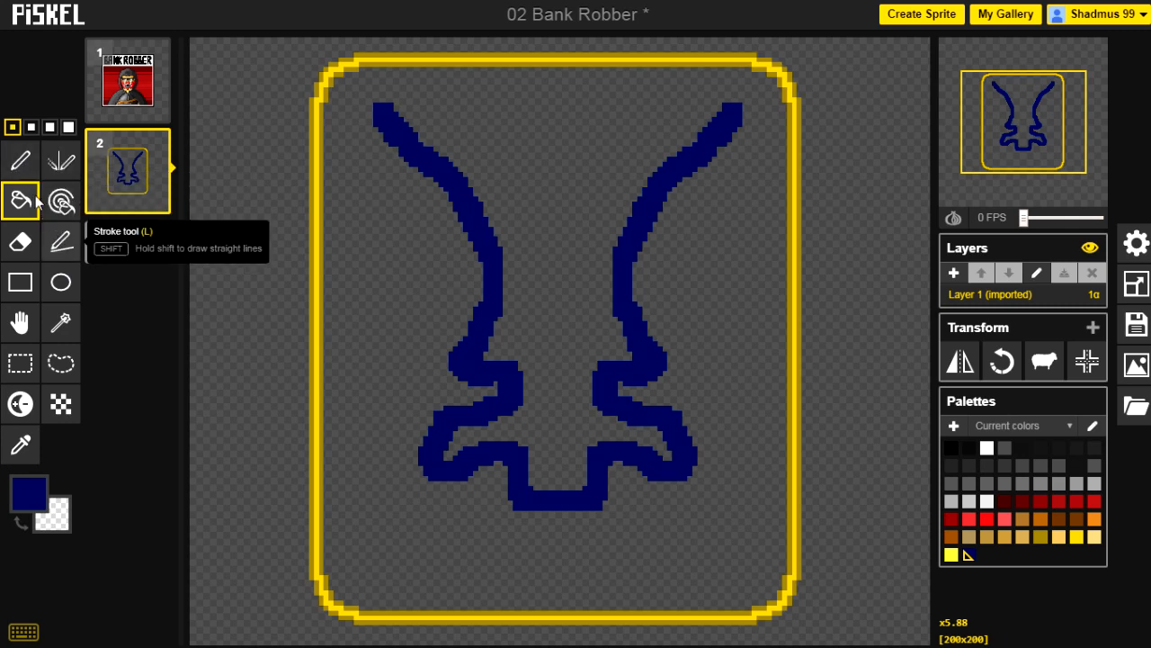
Draw thin black straight strokes with the Stroke tool, four across the outline's left half and one across its base
left_click(60, 241)
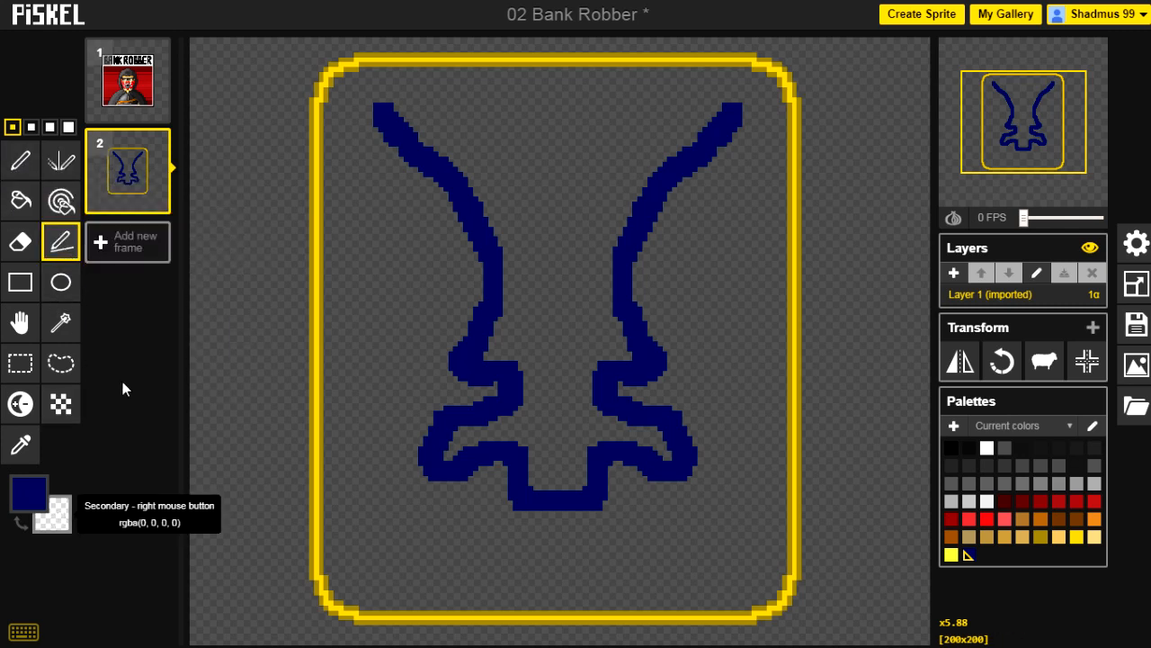
left_click(27, 496)
left_click_drag(190, 409, 199, 443)
left_click(137, 483)
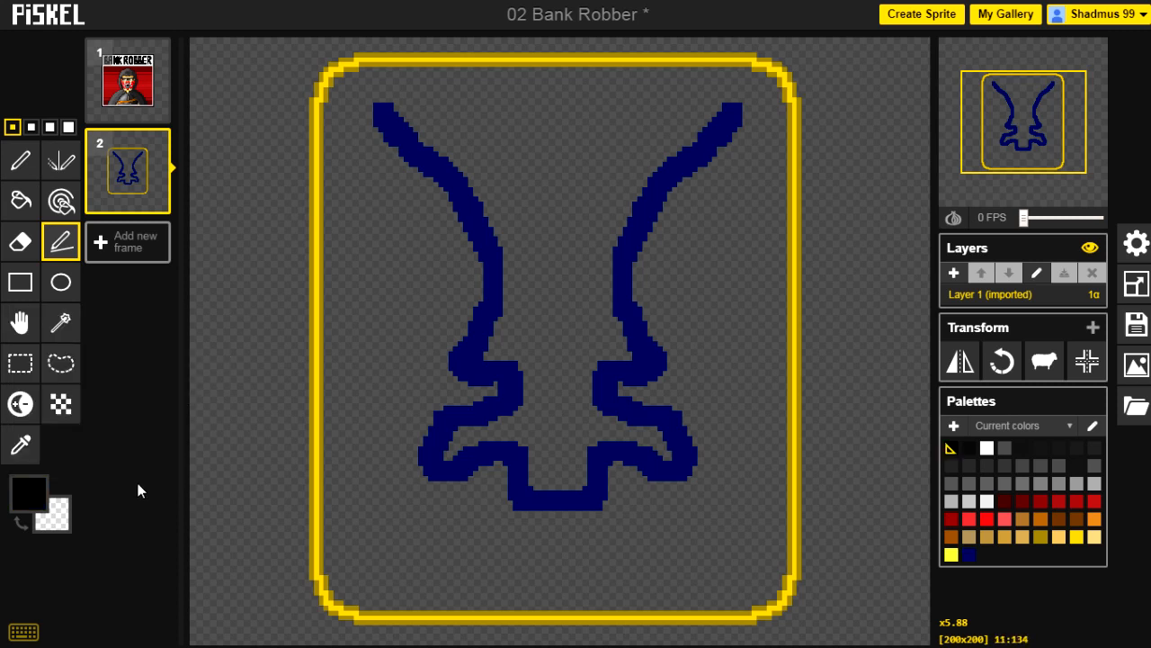
left_click_drag(459, 144, 415, 214)
left_click_drag(420, 293, 527, 238)
left_click_drag(517, 333, 409, 373)
left_click(411, 407)
left_click_drag(448, 412, 513, 422)
left_click_drag(545, 477, 532, 528)
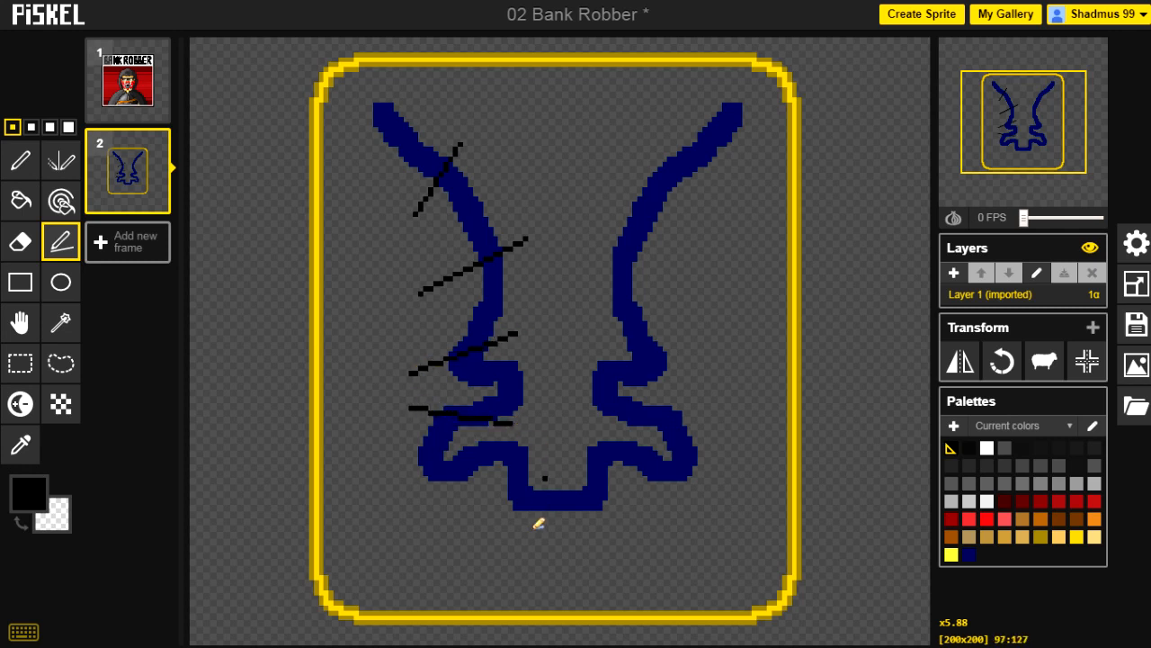
Draw four more thin black straight strokes across the right half of the dark blue outline
left_click_drag(610, 434, 646, 524)
left_click_drag(614, 353, 665, 394)
left_click_drag(676, 269, 581, 218)
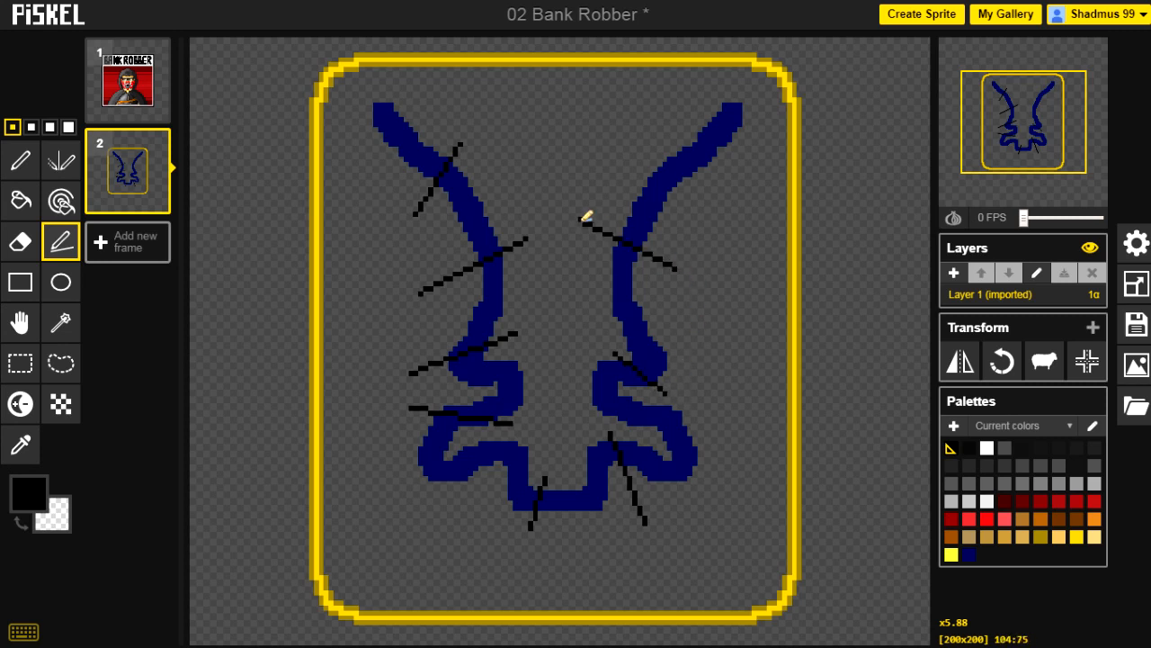
left_click_drag(665, 113, 720, 219)
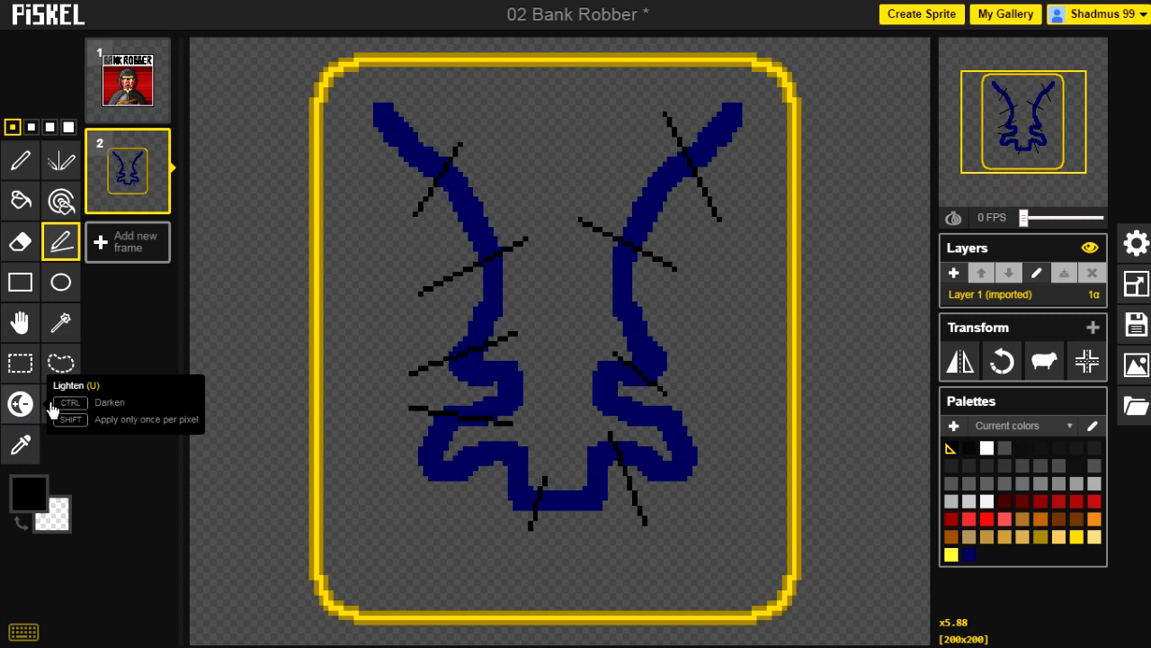
Fill the two uppermost segments of the outline's left half with black using the paint bucket
key("b")
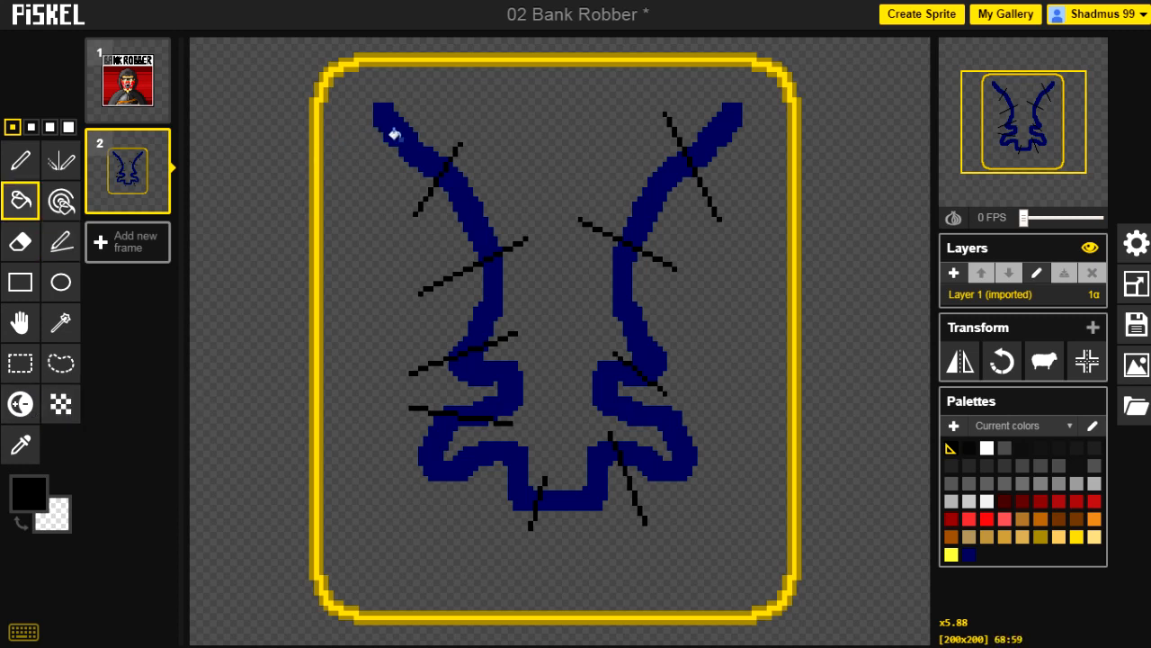
left_click(393, 134)
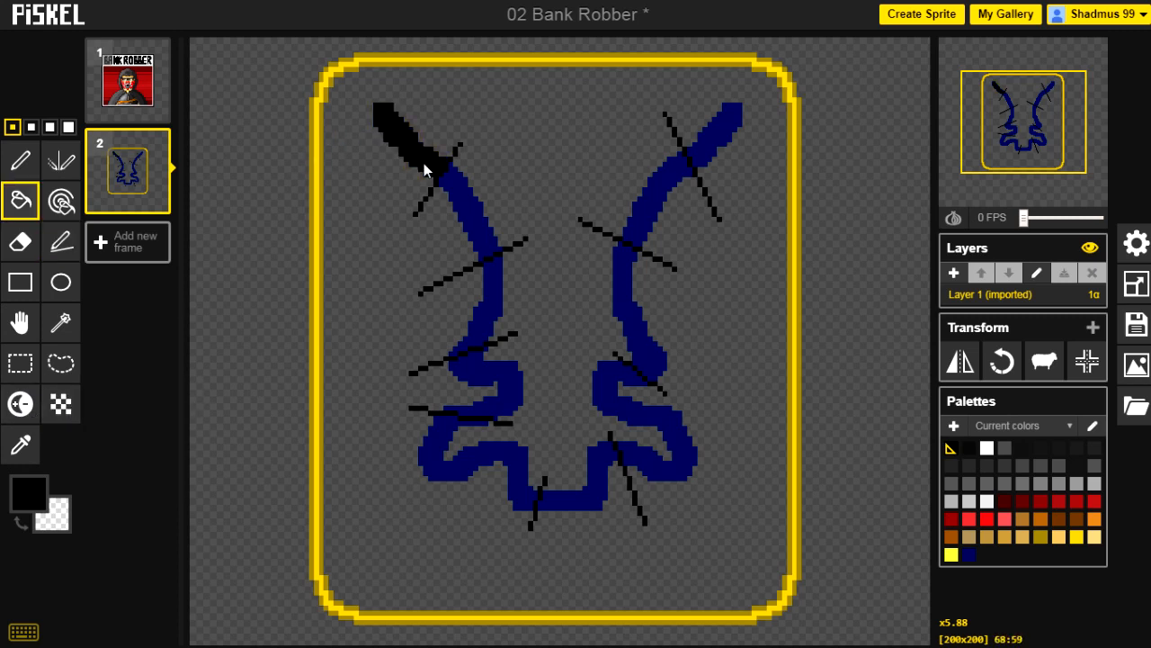
left_click(464, 212)
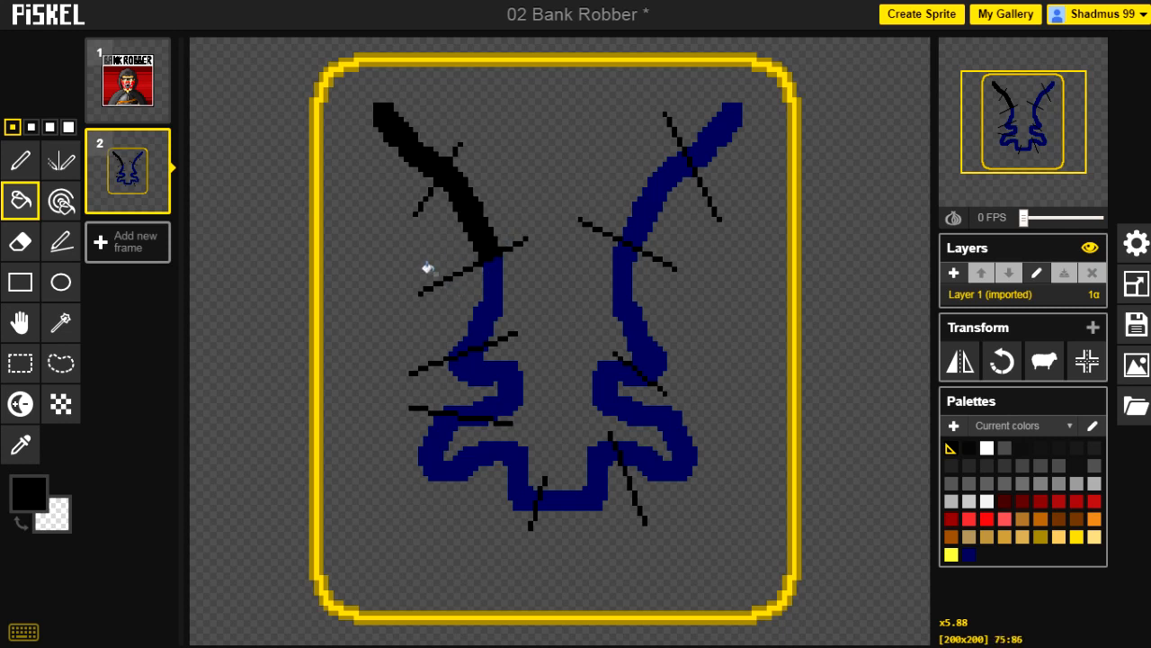
Try recolouring all dark blue pixels of the outline black with the same-colour paint tool, and undo it
left_click(64, 201)
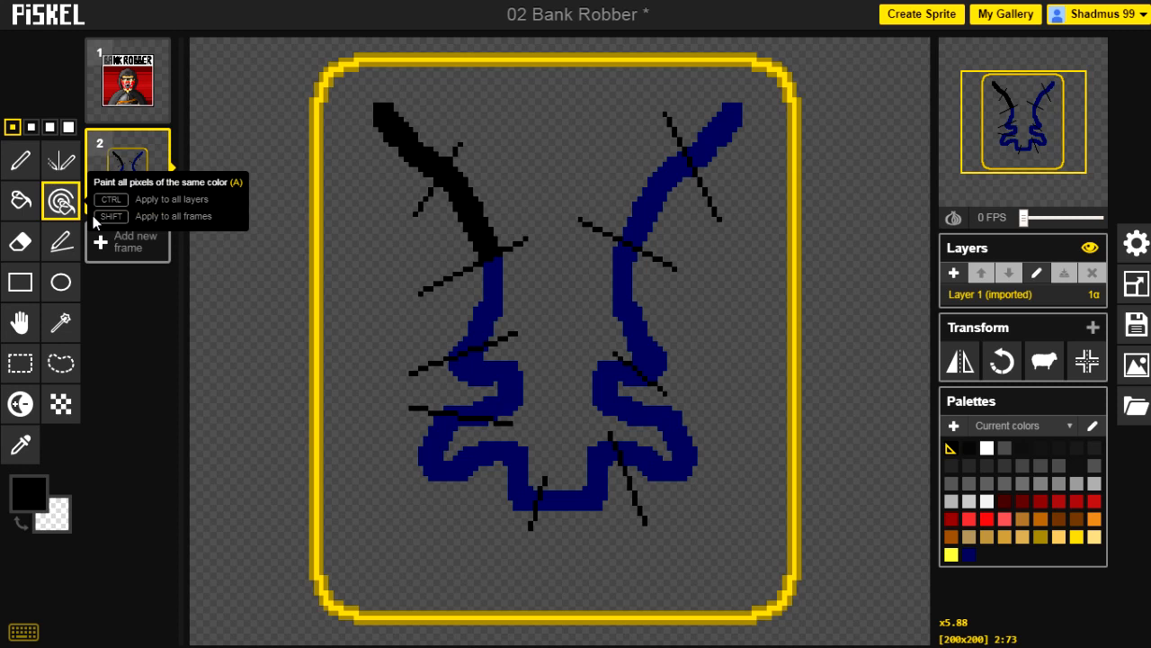
left_click(483, 274)
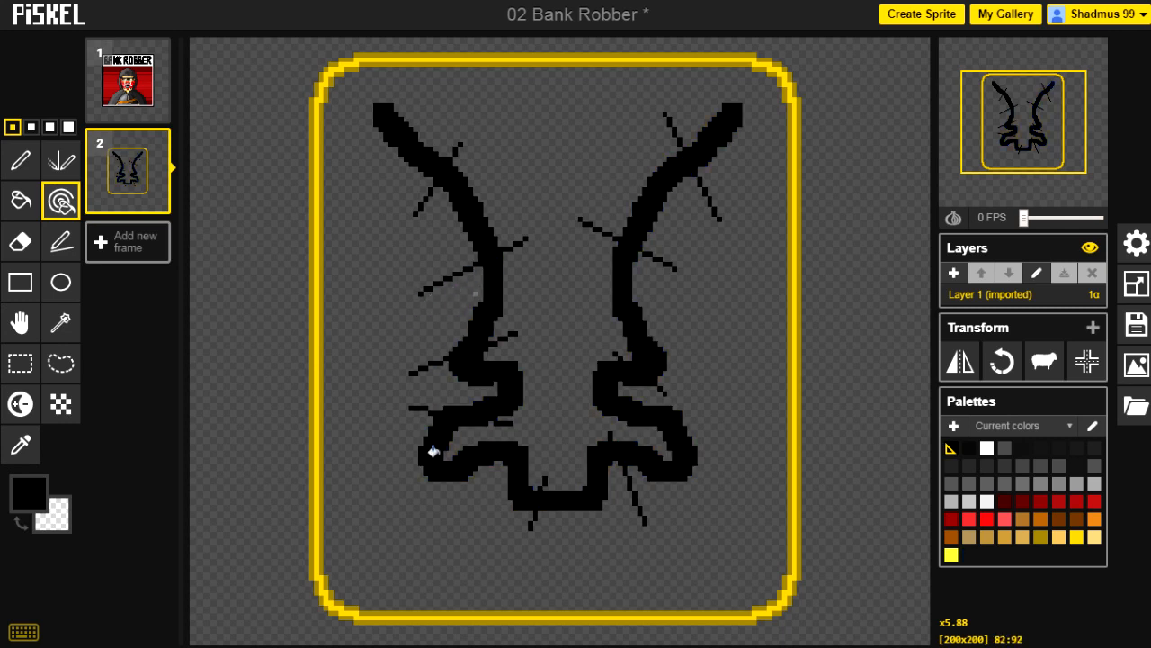
key("ctrl+z")
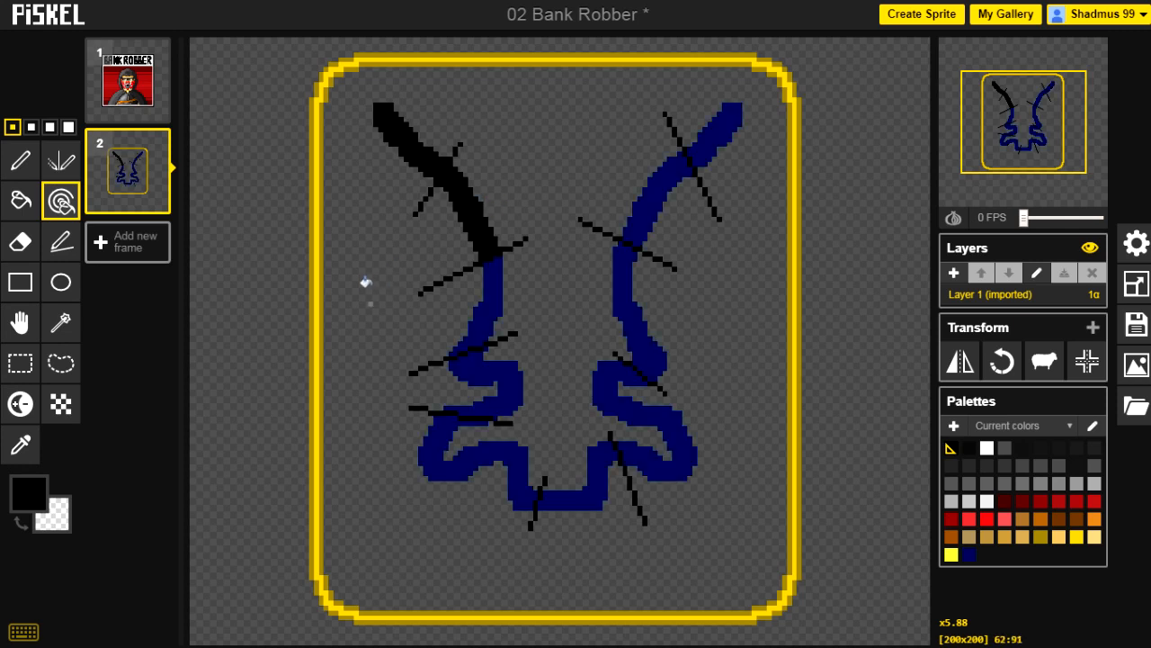
Sample the frame's dark yellow edge colour, change it to dark teal #003c49 and recolour all the edge pixels with it
key("o")
left_click(325, 250)
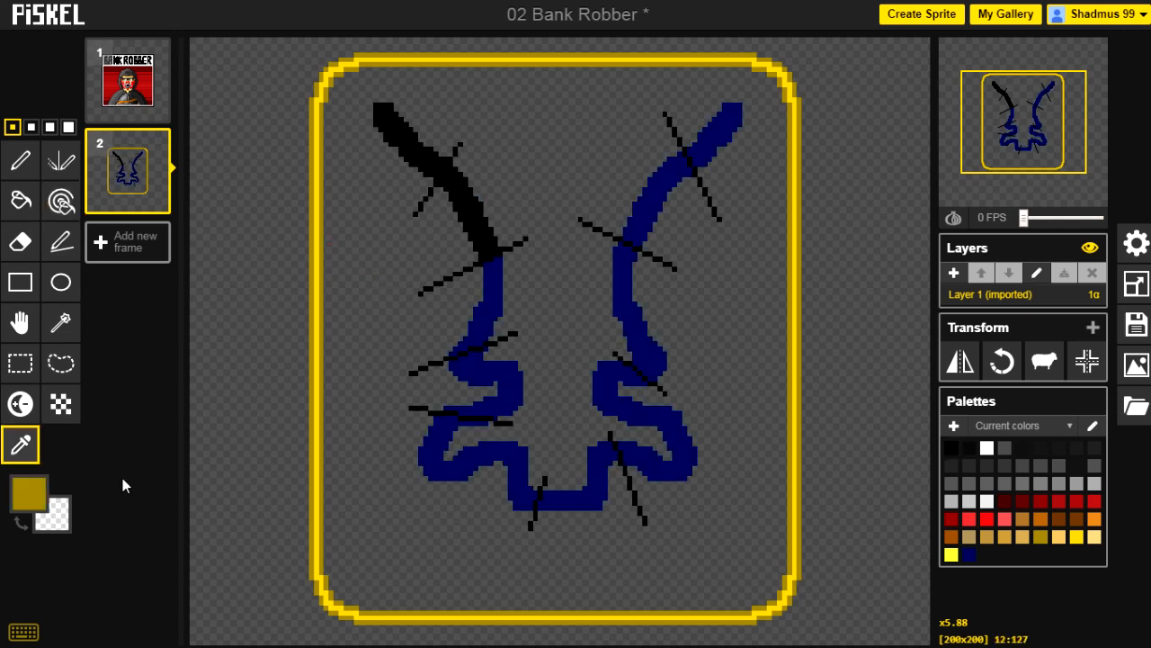
left_click(29, 493)
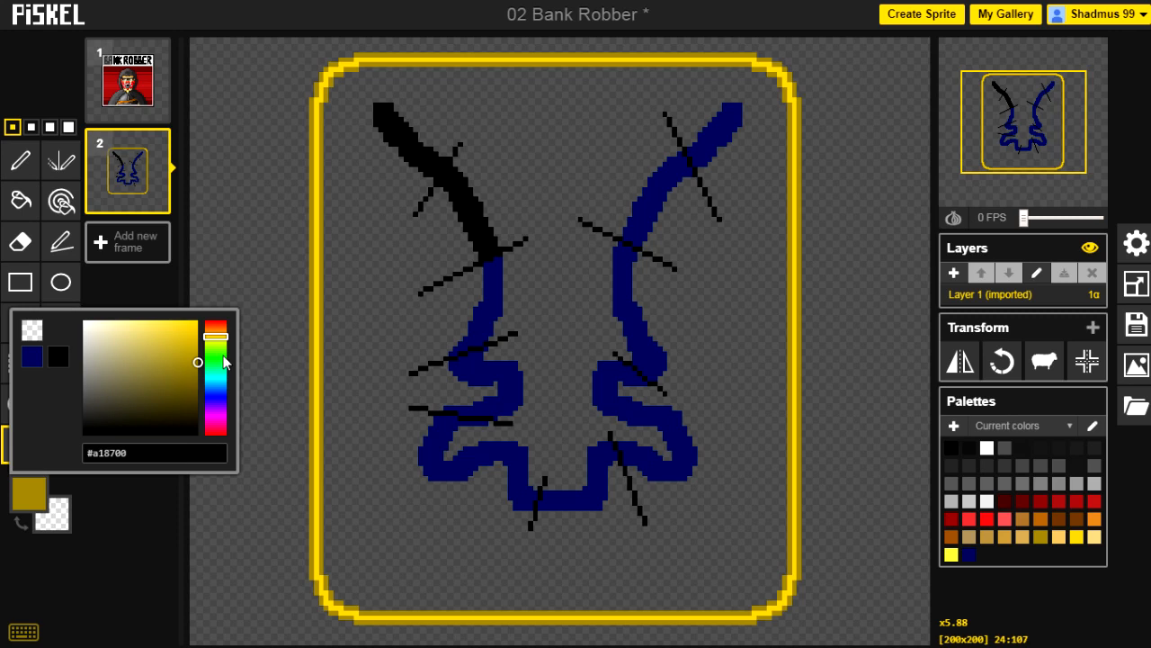
mouse_move(219, 382)
left_mouse_down()
mouse_move(219, 392)
mouse_move(205, 383)
left_mouse_up()
left_click(197, 389)
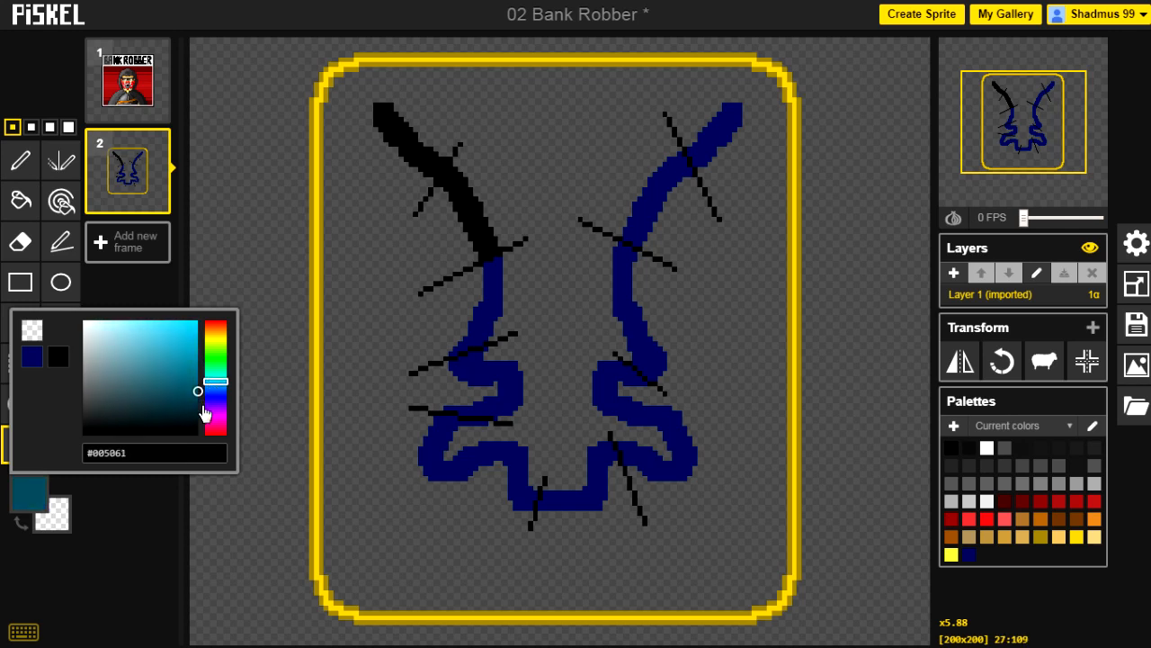
left_click(199, 406)
key("a")
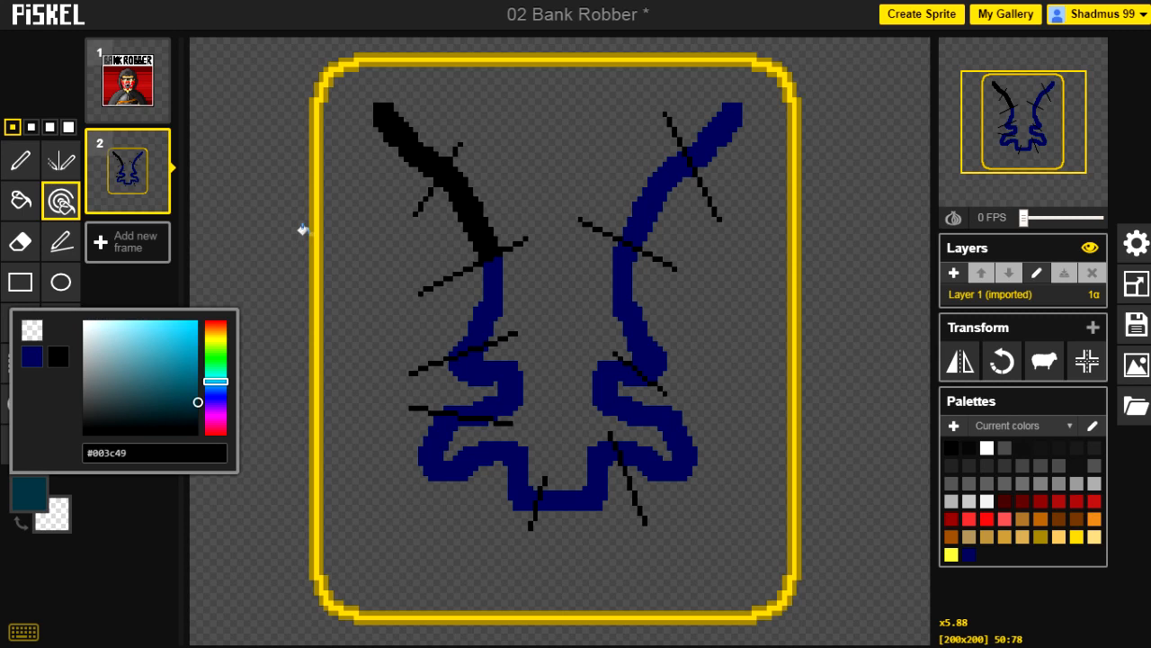
left_click(302, 229)
Recolour the frame's bright yellow centre line with the lighter teal #00667c, adjusted from the sampled dark teal
key("o")
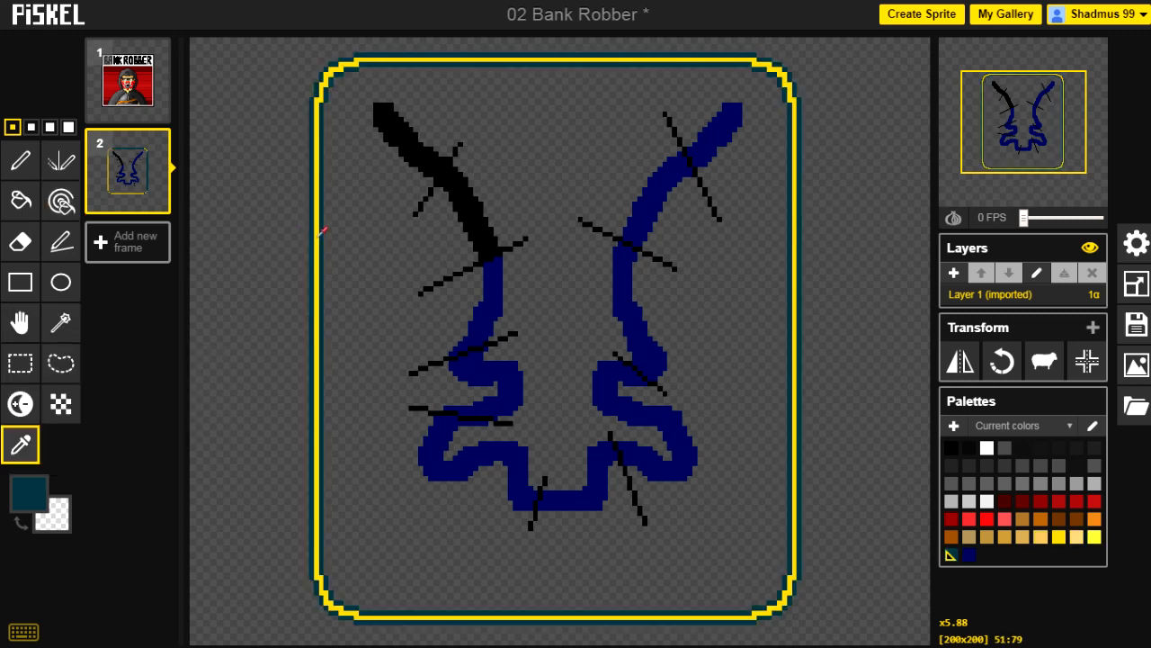
left_click(319, 232)
left_click(29, 492)
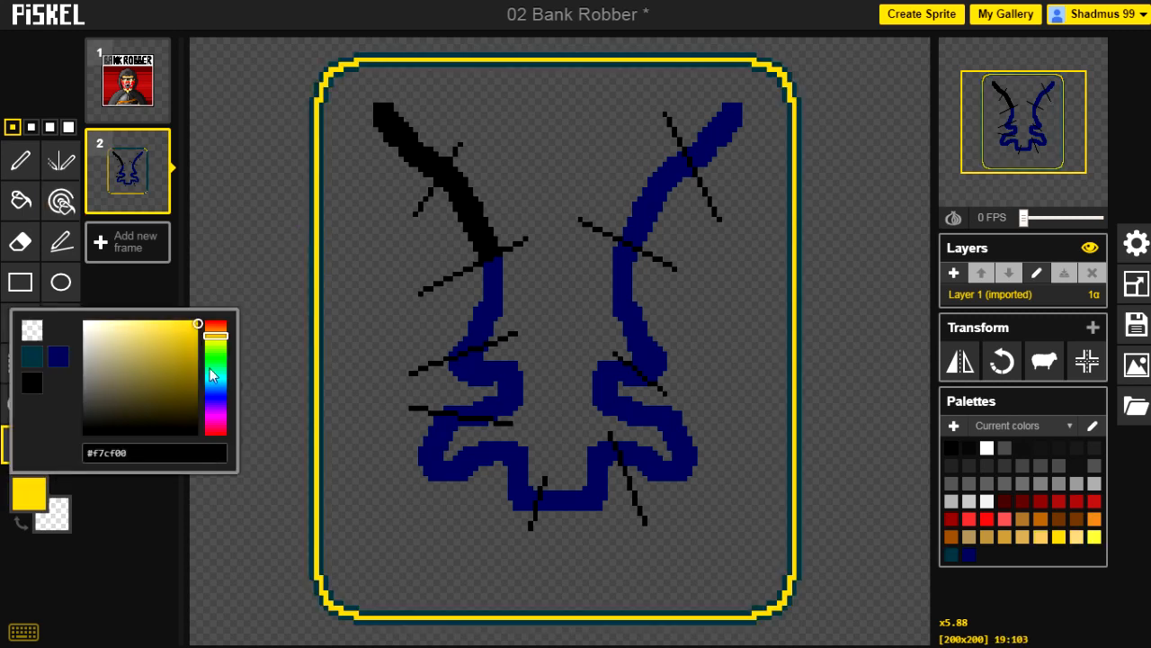
left_click(315, 274)
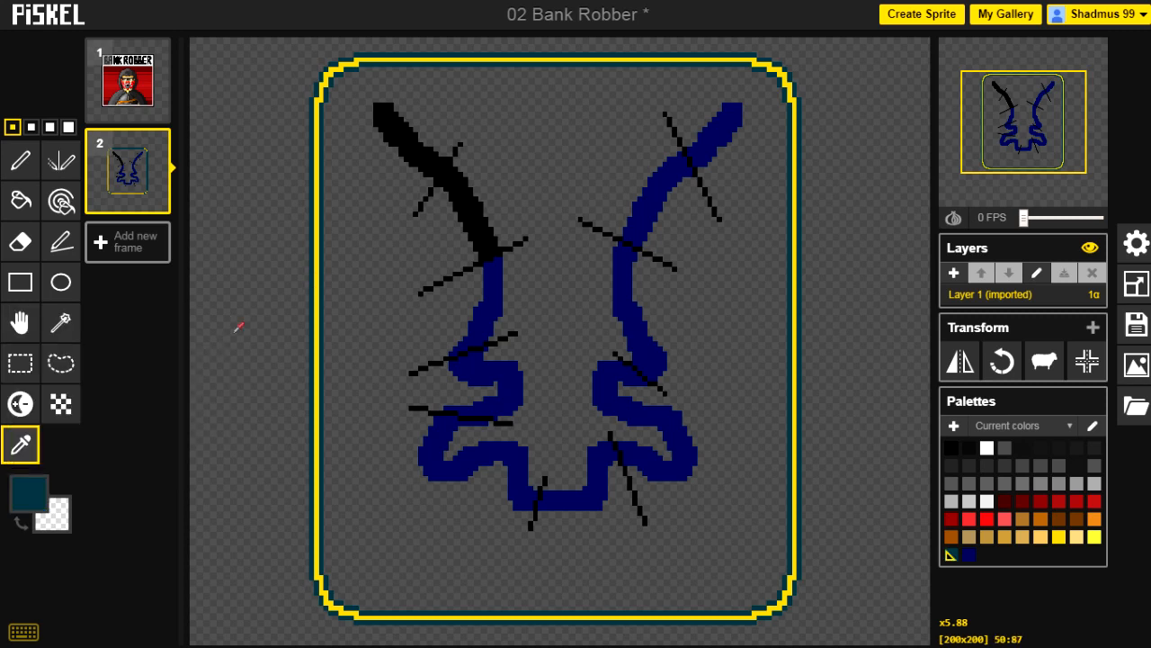
left_click(27, 483)
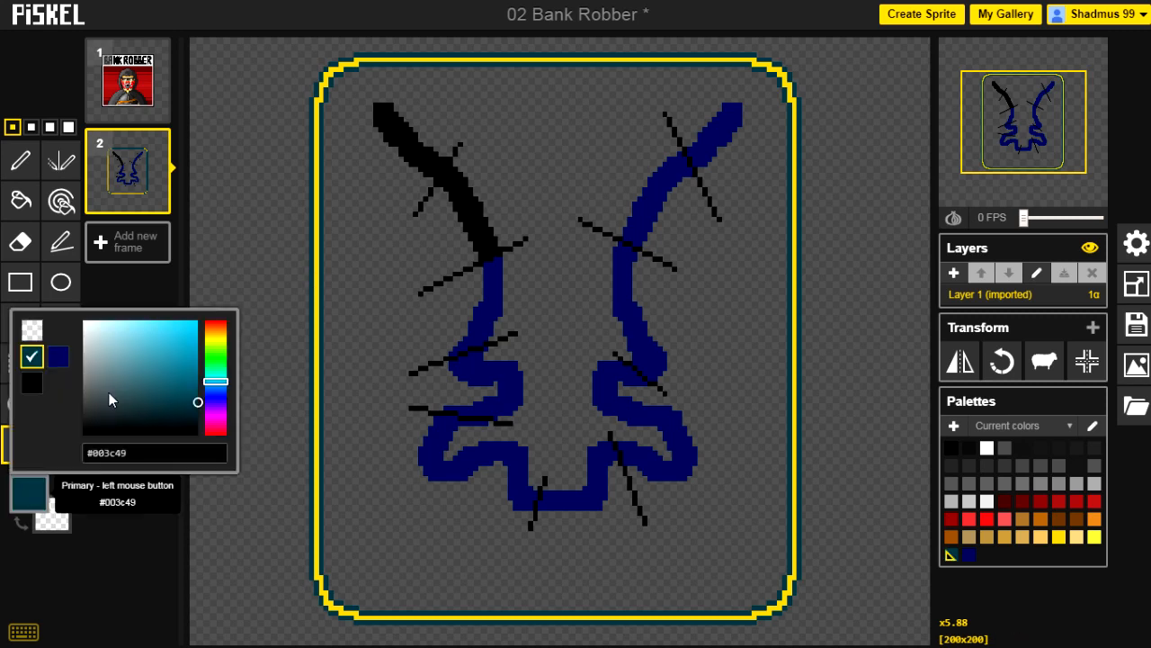
left_click_drag(199, 404, 198, 380)
key("a")
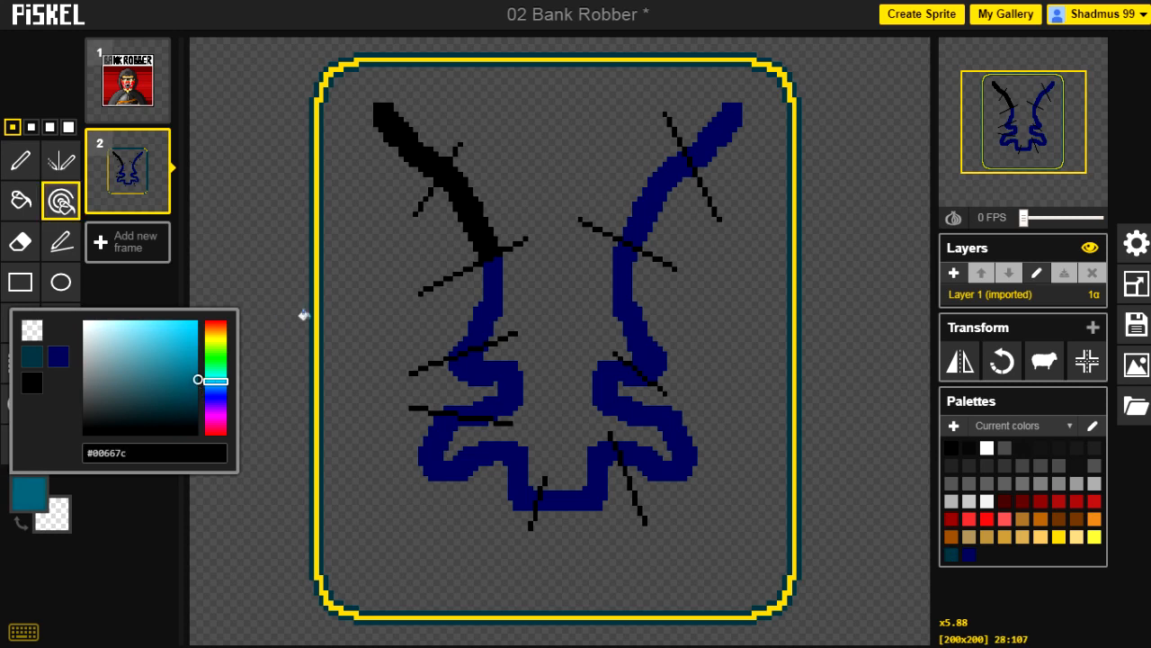
left_click(317, 296)
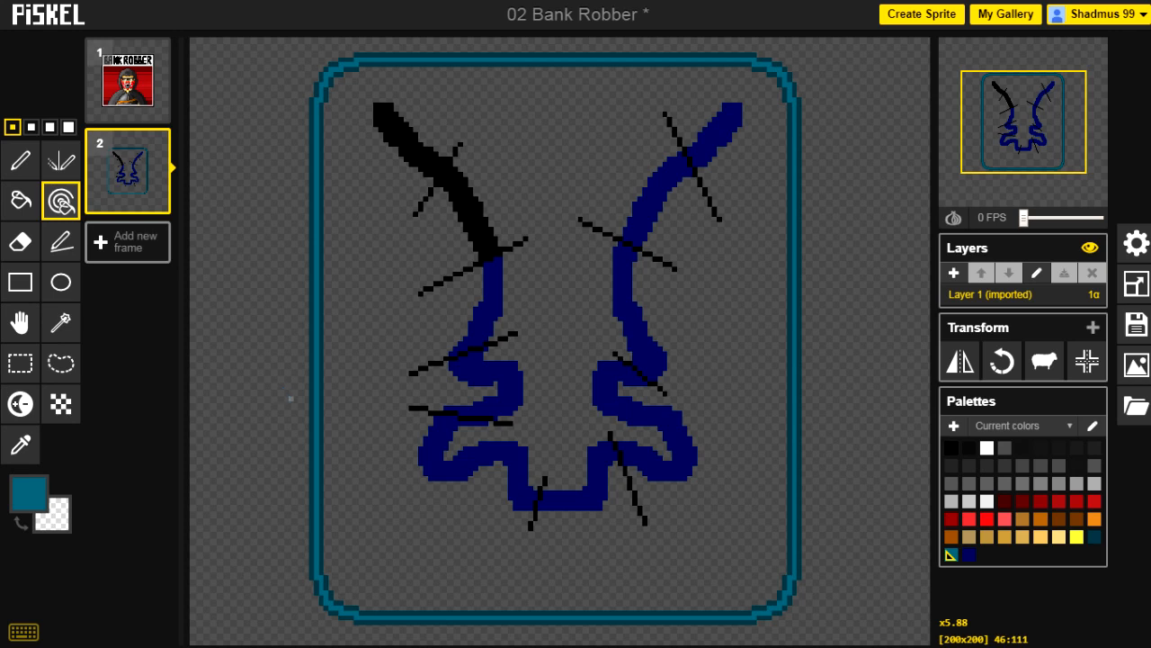
Erase streaks through the outline using the pen's transparent secondary colour, first at the smallest and then at the largest size
key("e")
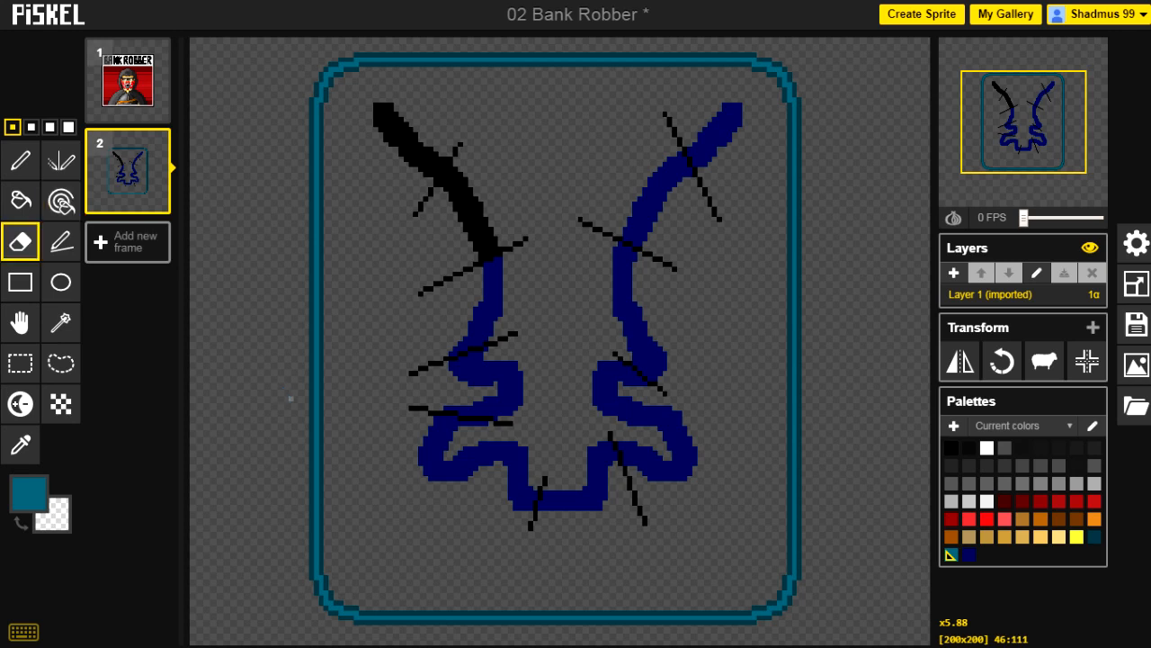
left_click(23, 169)
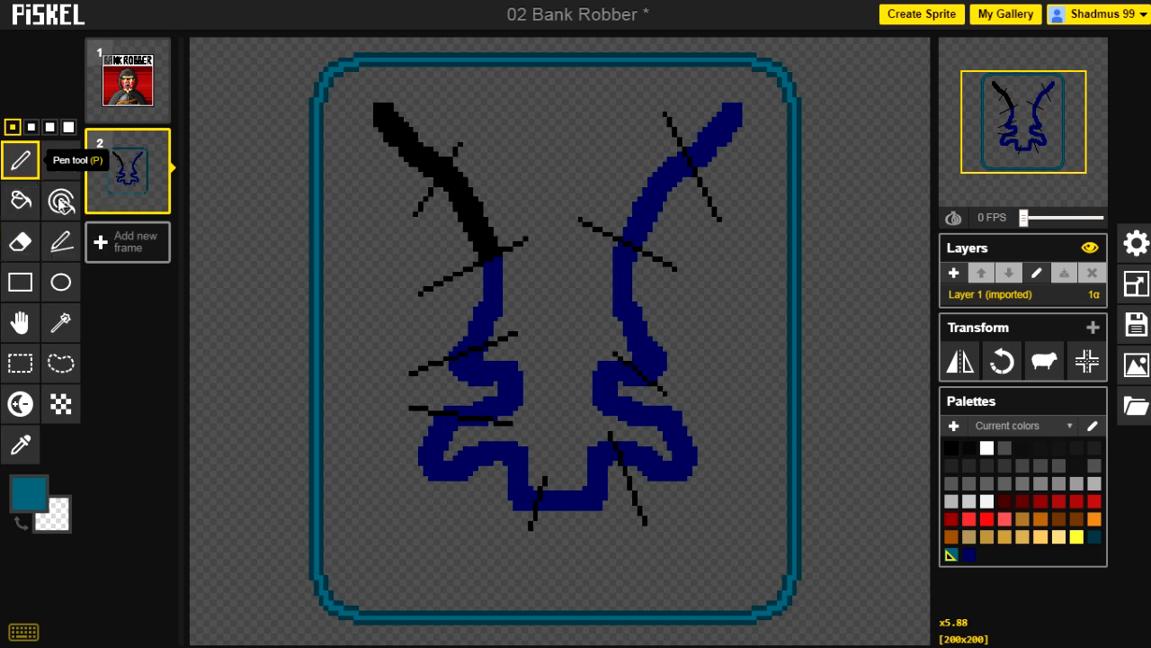
left_click(49, 533)
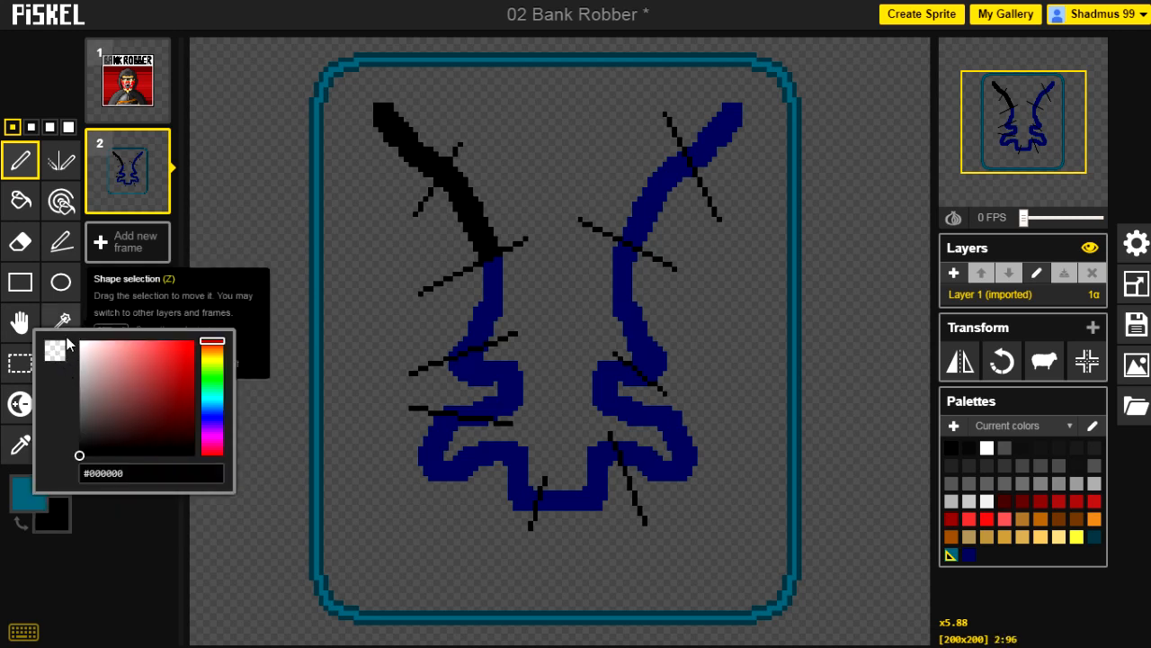
left_click(56, 352)
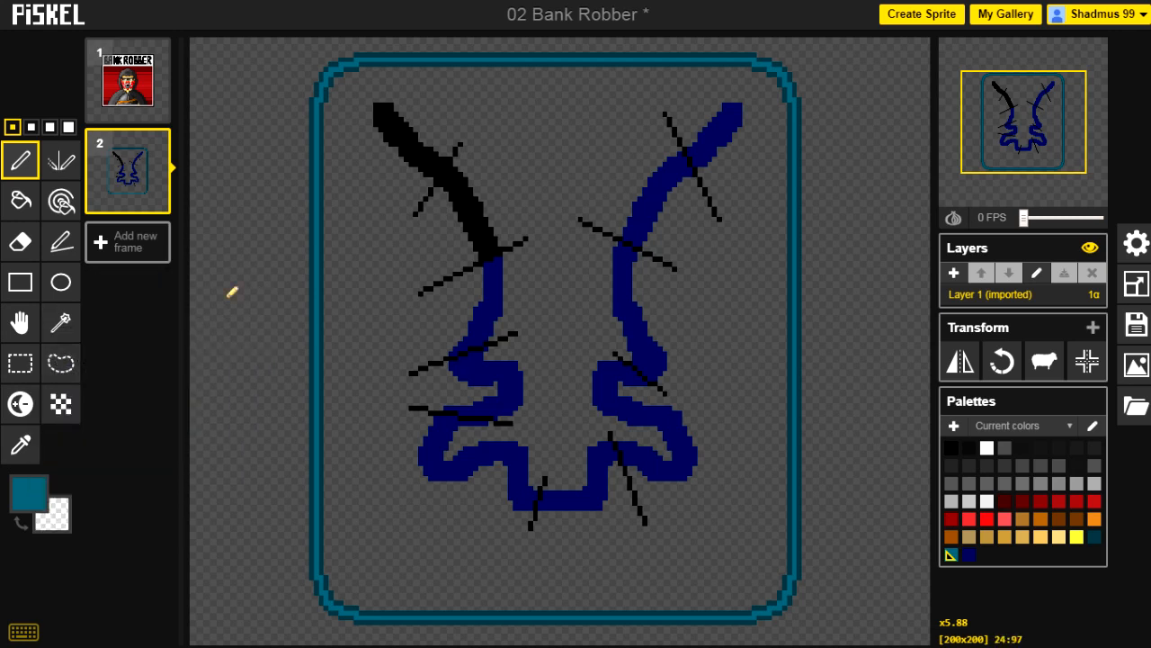
mouse_move(396, 132)
left_mouse_down()
mouse_move(401, 164)
mouse_move(424, 168)
mouse_move(445, 201)
mouse_move(469, 180)
mouse_move(483, 198)
mouse_move(496, 345)
mouse_move(508, 260)
mouse_move(485, 396)
mouse_move(517, 425)
mouse_move(521, 373)
mouse_move(441, 388)
mouse_move(453, 421)
mouse_move(502, 412)
mouse_move(580, 518)
mouse_move(636, 247)
mouse_move(659, 321)
mouse_move(668, 269)
mouse_move(653, 226)
mouse_move(658, 157)
mouse_move(699, 150)
left_mouse_up()
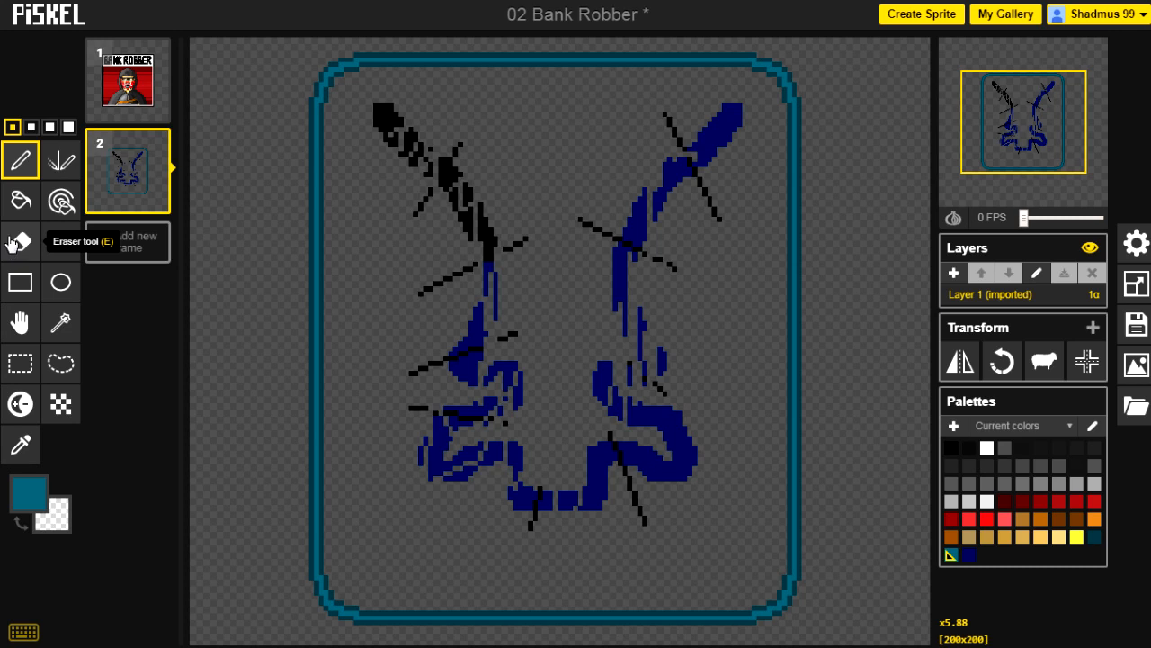
left_click(69, 127)
mouse_move(365, 107)
left_mouse_down()
mouse_move(443, 167)
mouse_move(441, 156)
mouse_move(486, 310)
mouse_move(491, 491)
mouse_move(553, 431)
mouse_move(585, 331)
mouse_move(635, 395)
mouse_move(651, 365)
mouse_move(660, 237)
mouse_move(719, 143)
left_mouse_up()
Draw three connected straight teal lines in a zigzag inside the frame with the Stroke tool at the smallest size
left_click(13, 127)
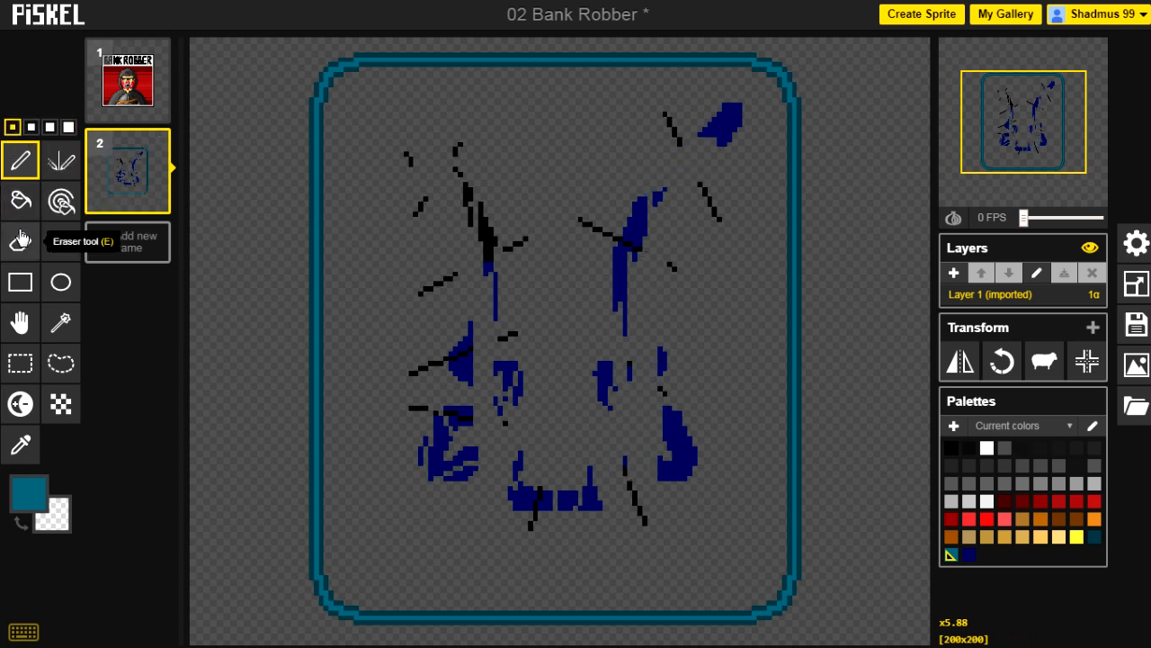
left_click(60, 241)
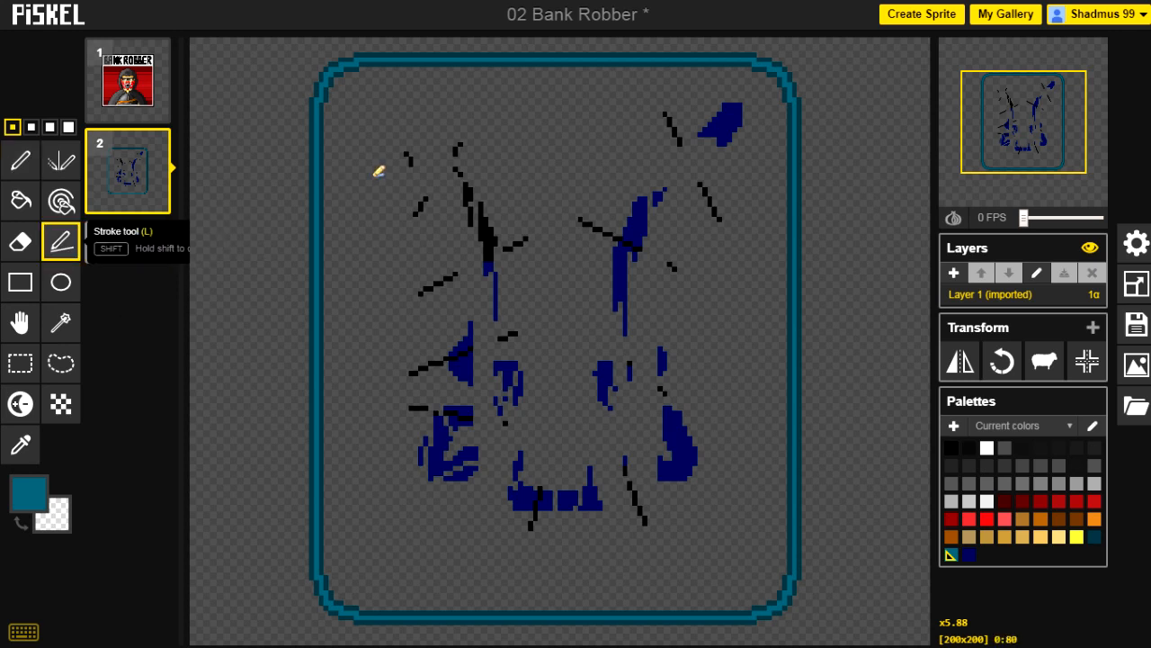
mouse_move(407, 113)
left_mouse_down()
mouse_move(434, 104)
mouse_move(581, 149)
left_mouse_up()
left_click_drag(580, 148, 409, 315)
left_click_drag(409, 315, 585, 446)
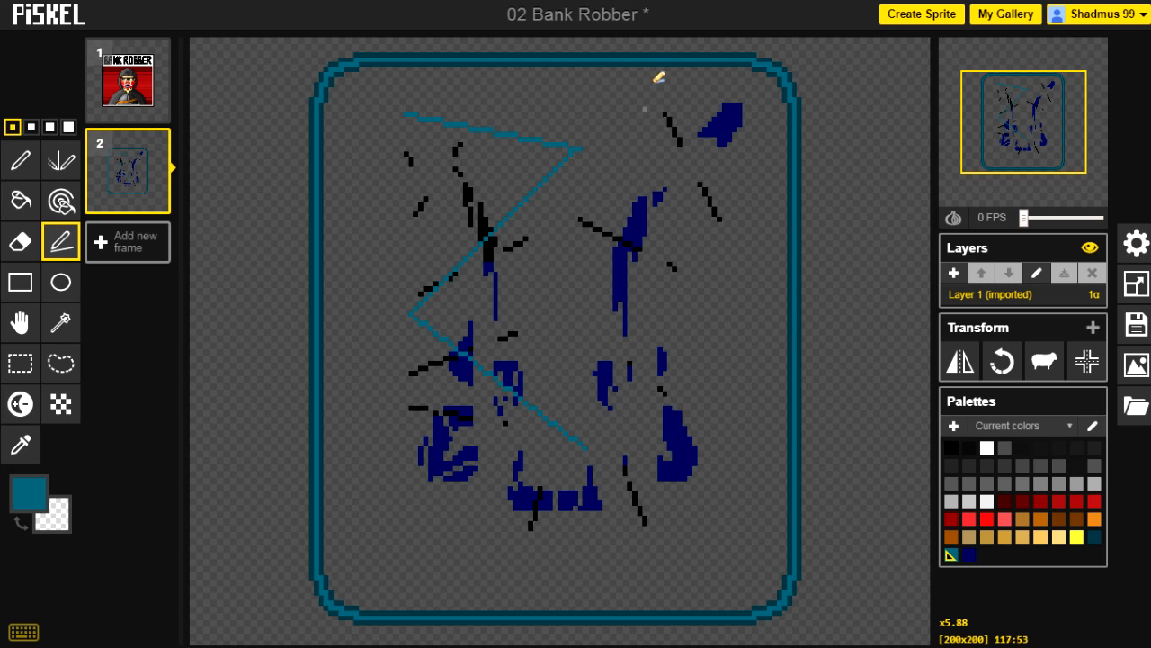
Draw a long diagonal teal line with the Stroke tool and a large teal rectangle outline inside the frame
mouse_move(659, 83)
left_mouse_down()
mouse_move(570, 240)
mouse_move(549, 340)
mouse_move(506, 393)
mouse_move(526, 468)
mouse_move(573, 502)
mouse_move(738, 526)
mouse_move(506, 543)
mouse_move(450, 525)
mouse_move(422, 513)
mouse_move(395, 474)
mouse_move(372, 409)
left_mouse_up()
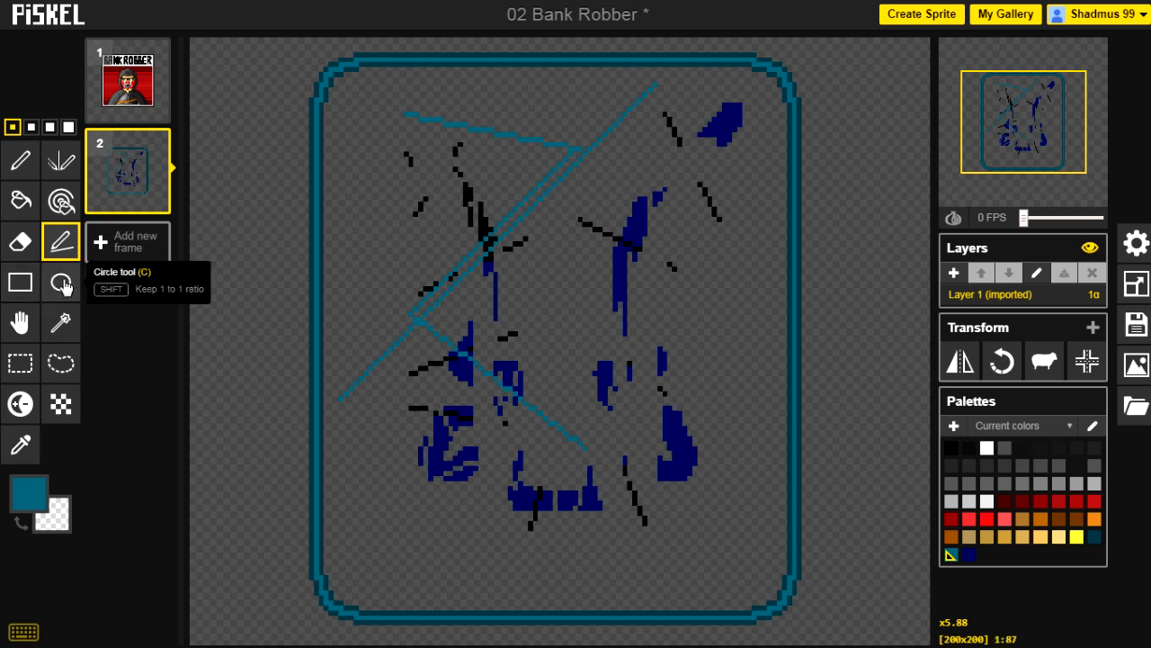
left_click(25, 285)
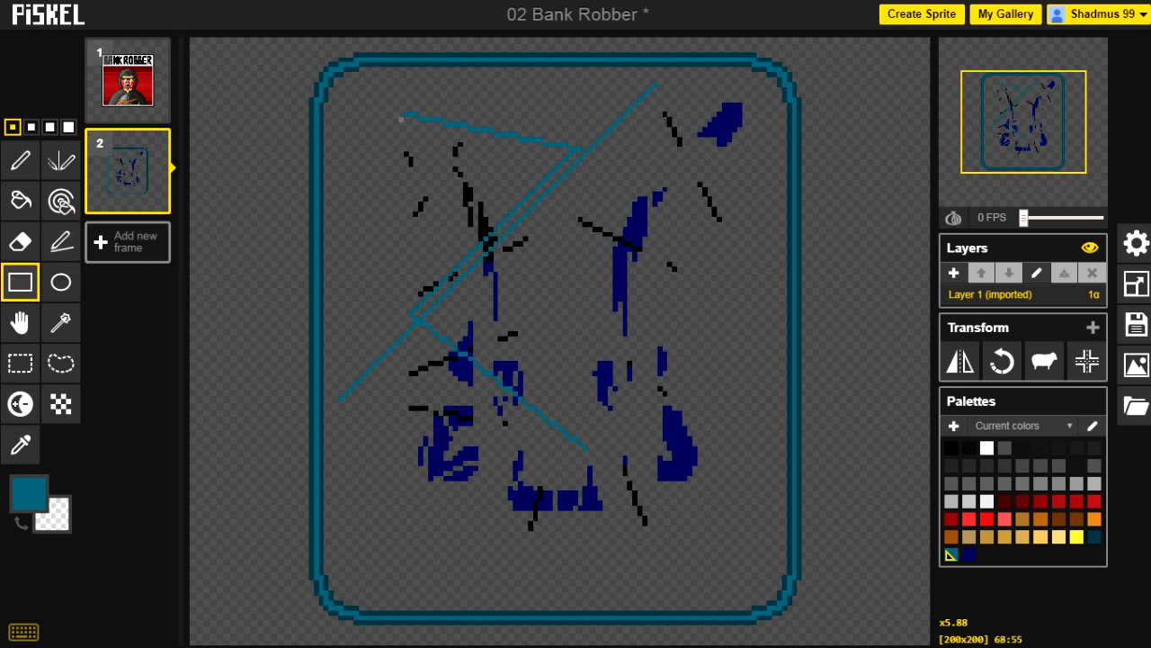
left_click_drag(390, 119, 686, 483)
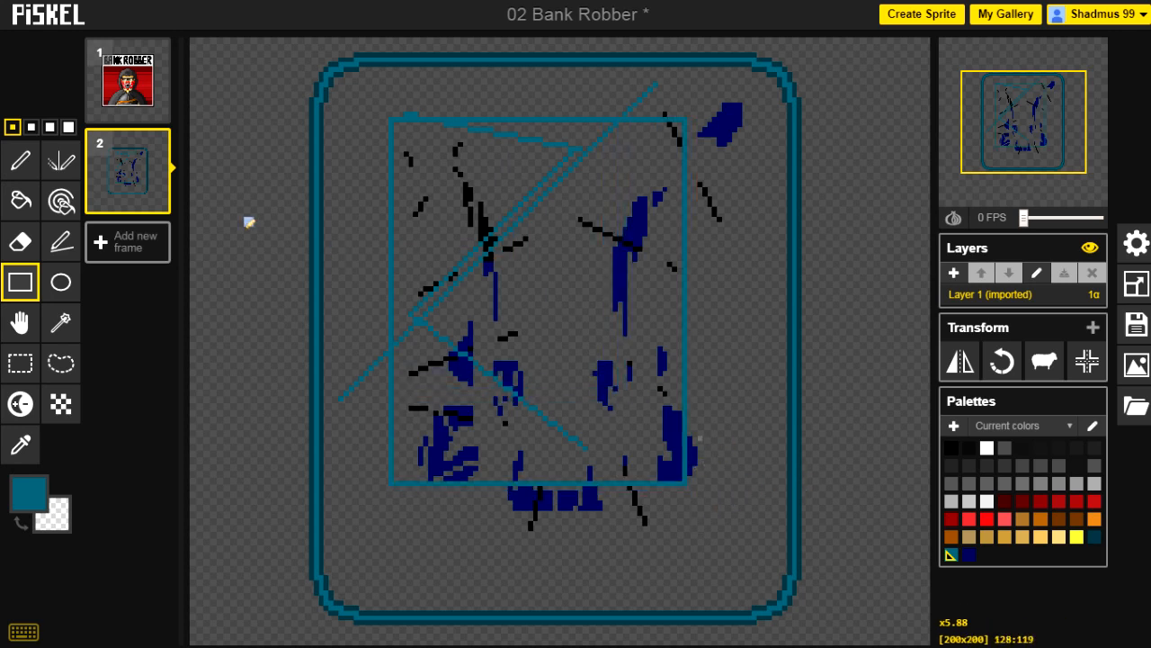
Lasso-select all the scribbles, lines and shapes inside the frame and delete them
left_click(21, 364)
left_click(61, 364)
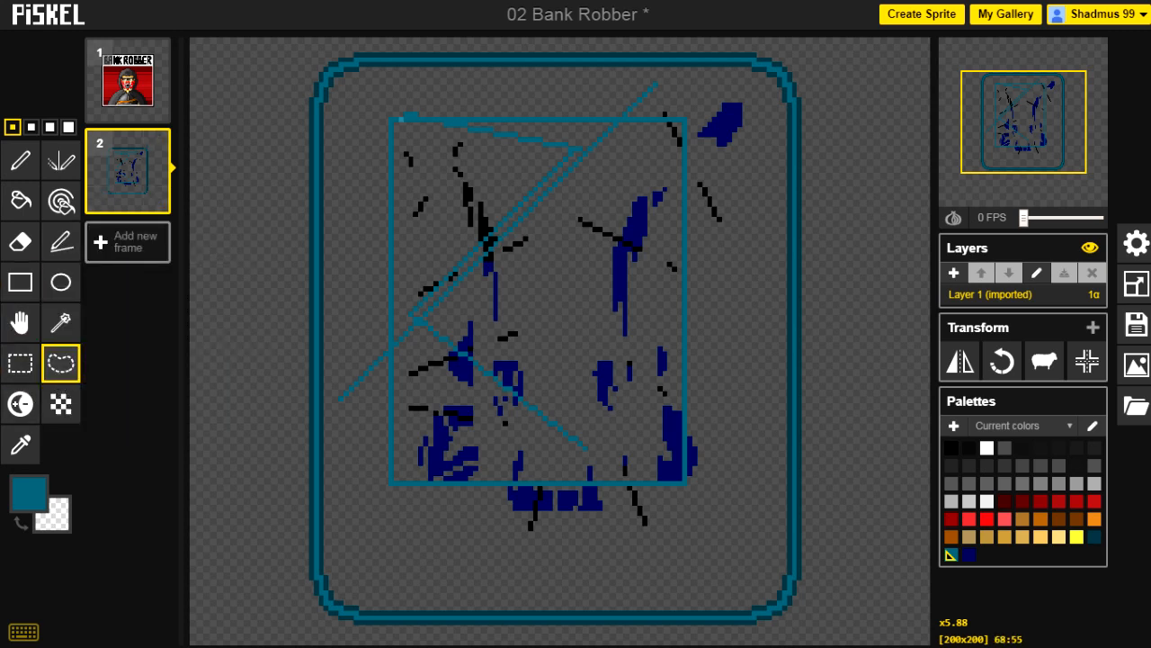
mouse_move(381, 90)
left_mouse_down()
mouse_move(515, 40)
mouse_move(596, 60)
left_mouse_up()
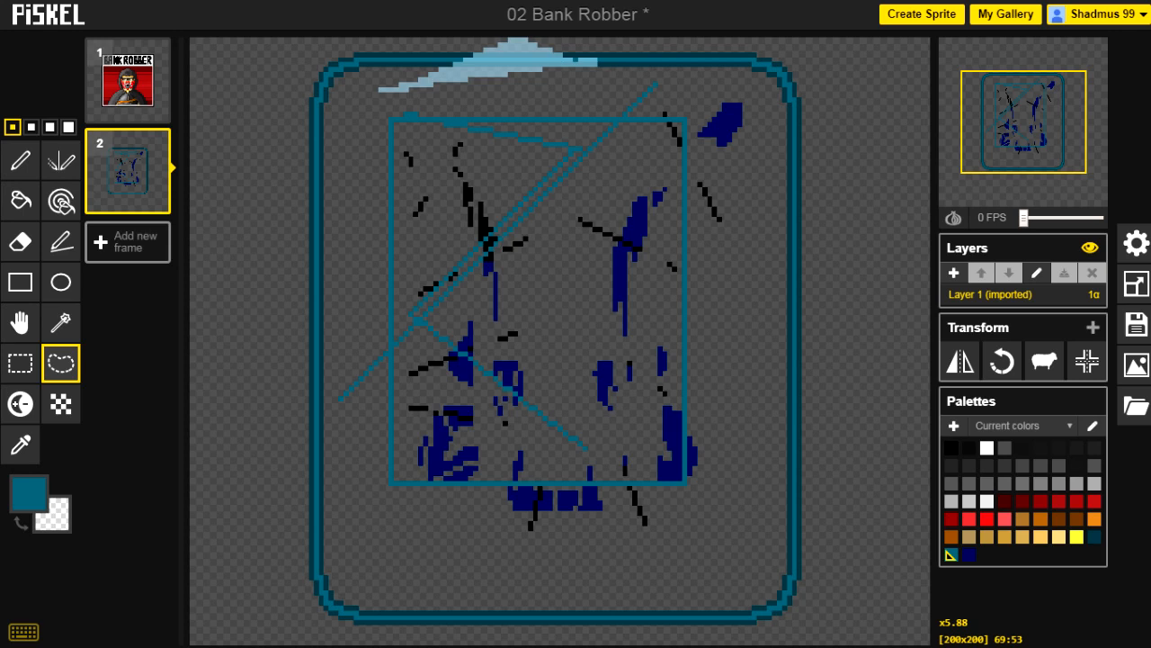
left_click(402, 109)
mouse_move(390, 104)
left_mouse_down()
mouse_move(594, 113)
mouse_move(684, 74)
mouse_move(756, 89)
mouse_move(745, 334)
mouse_move(689, 475)
mouse_move(493, 567)
mouse_move(464, 450)
left_mouse_up()
mouse_move(486, 557)
left_mouse_down()
mouse_move(360, 450)
mouse_move(346, 305)
mouse_move(387, 126)
left_mouse_up()
key("Delete")
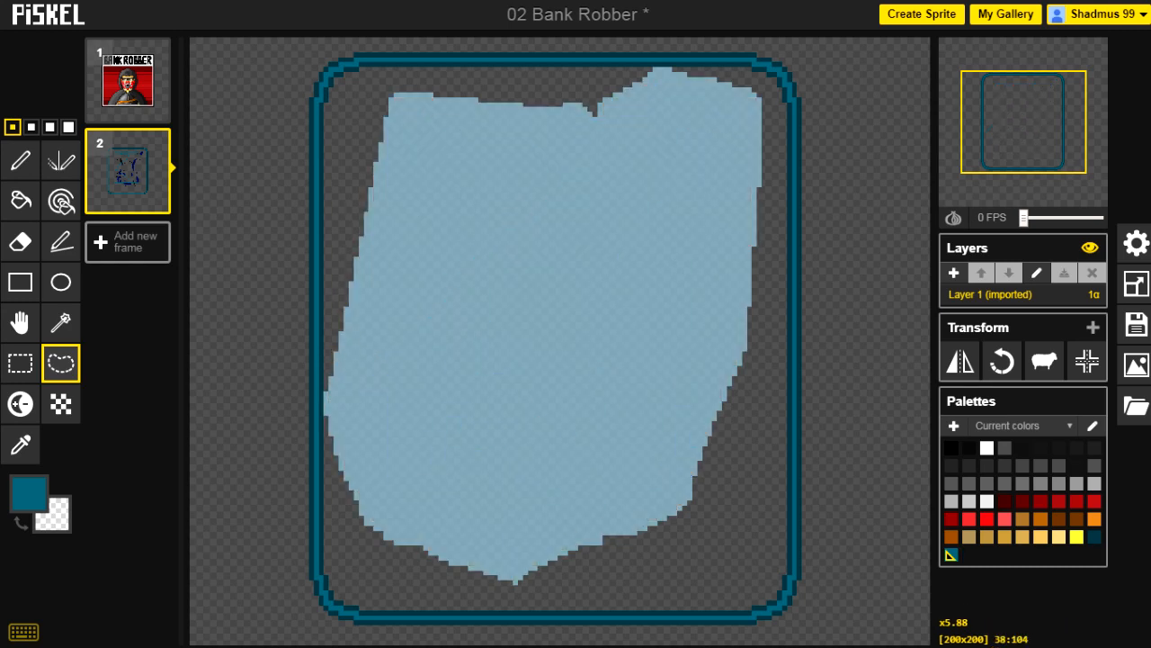
key("ctrl+v")
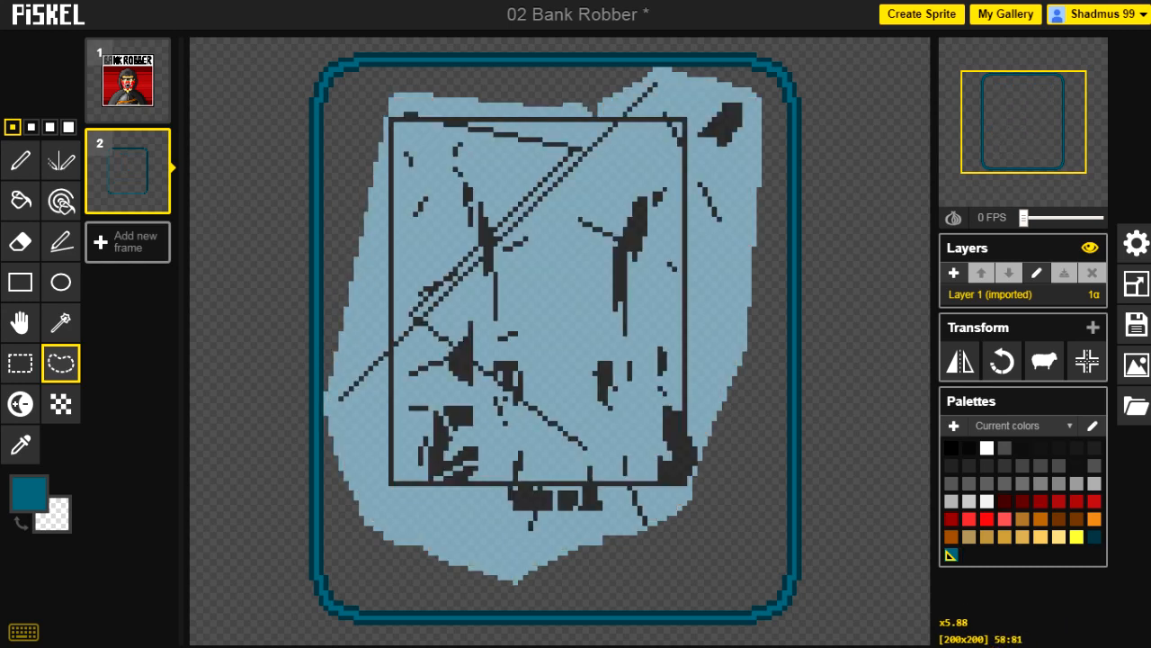
key("ctrl+z")
Draw a black rectangle inside the frame, plus a small oval within it and a larger circle around it
left_click(20, 282)
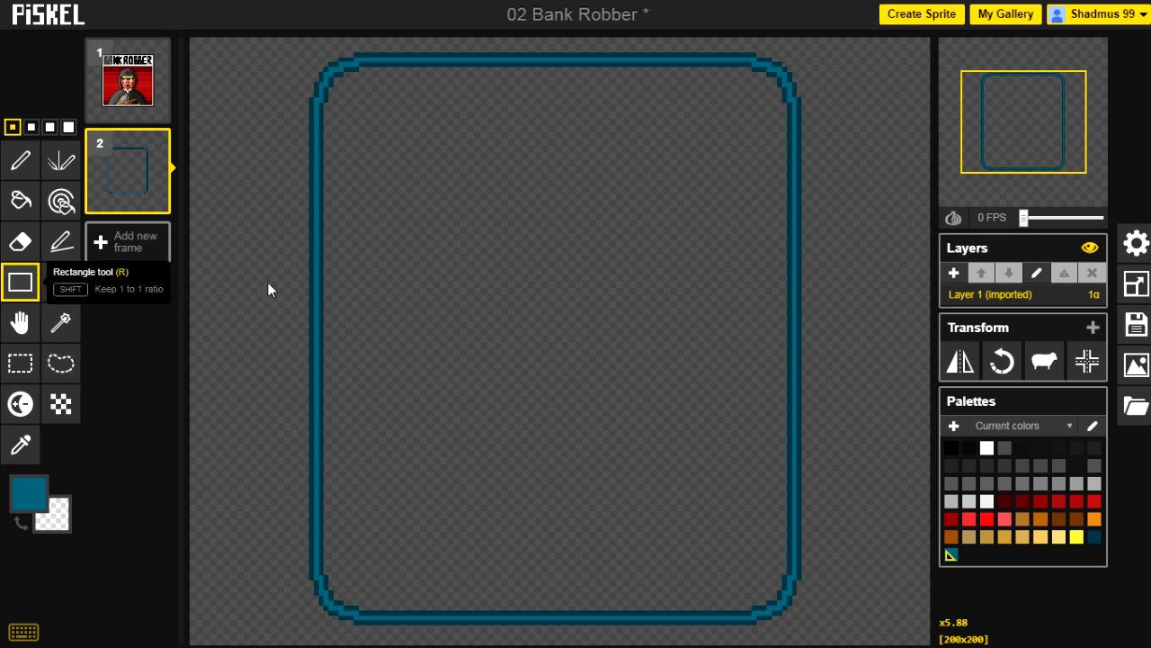
key("d")
left_click_drag(456, 162, 656, 411)
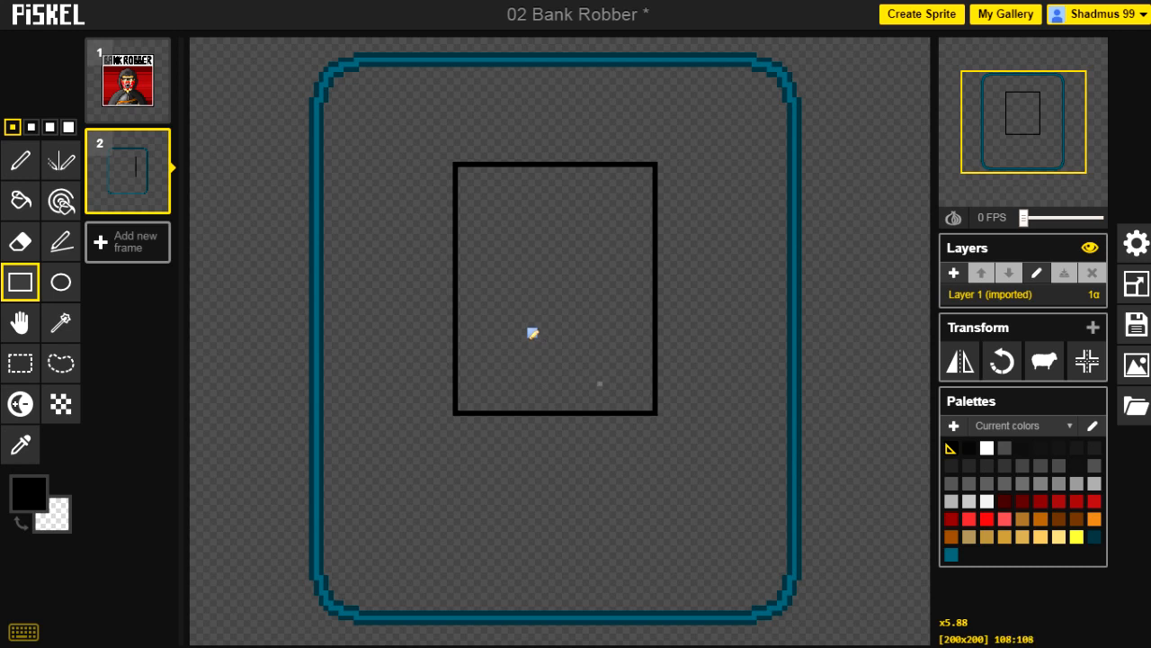
left_click(60, 281)
left_click_drag(457, 188, 590, 354)
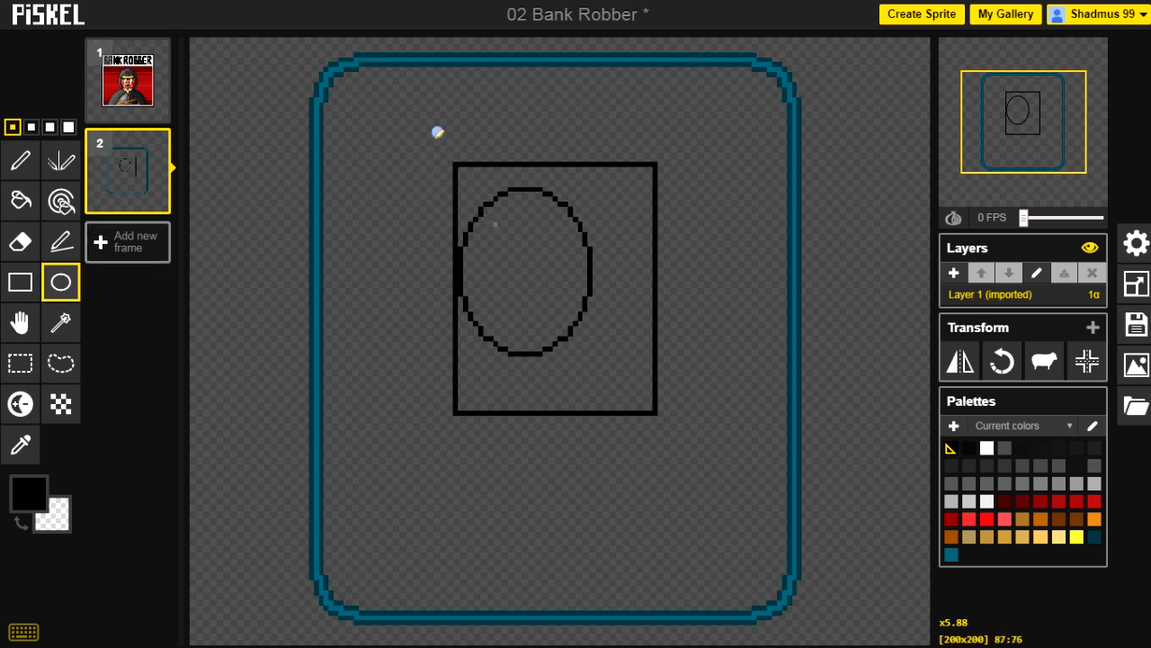
mouse_move(464, 182)
left_mouse_down()
mouse_move(678, 603)
mouse_move(693, 585)
mouse_move(685, 567)
left_mouse_up()
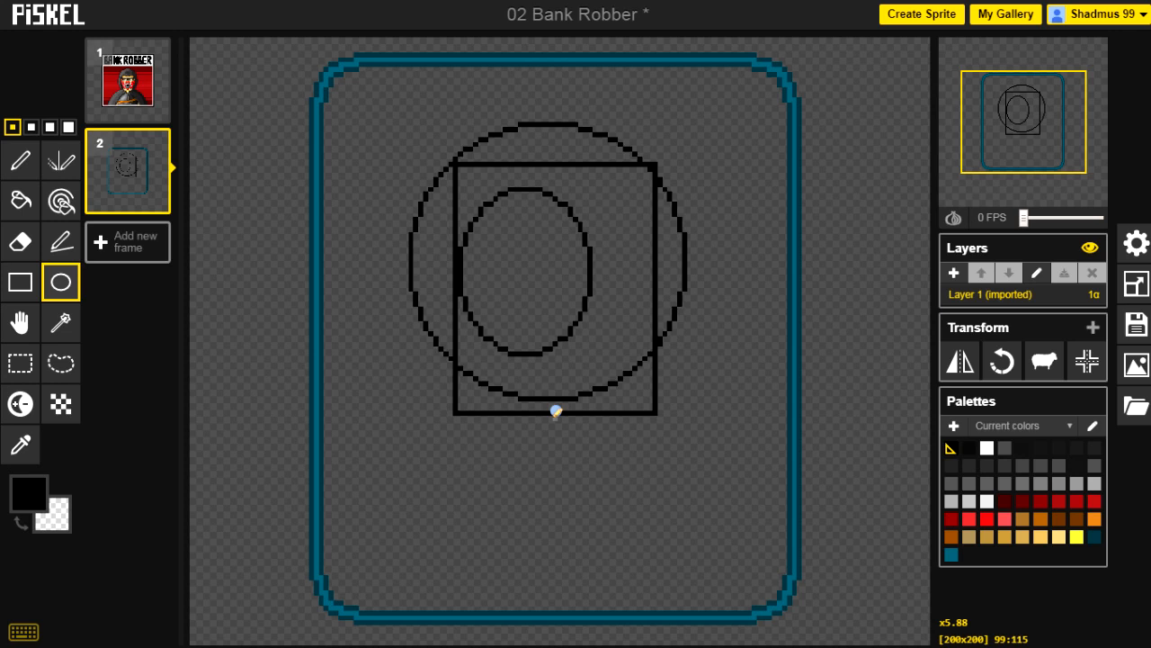
Undo the black rectangle, the oval and the circle
key("ctrl+z")
key("ctrl+z")
key("ctrl+z")
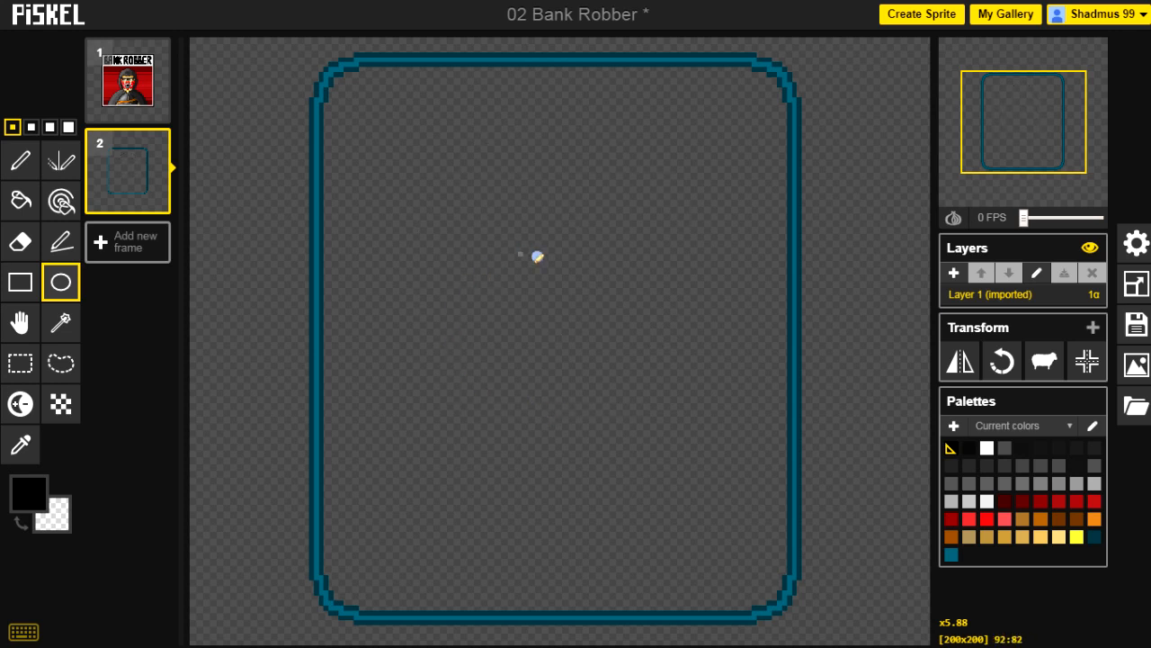
Shift the frame drawing up and to the right with the Move tool and realign the image to the centre
left_click(20, 322)
left_click_drag(267, 342, 295, 294)
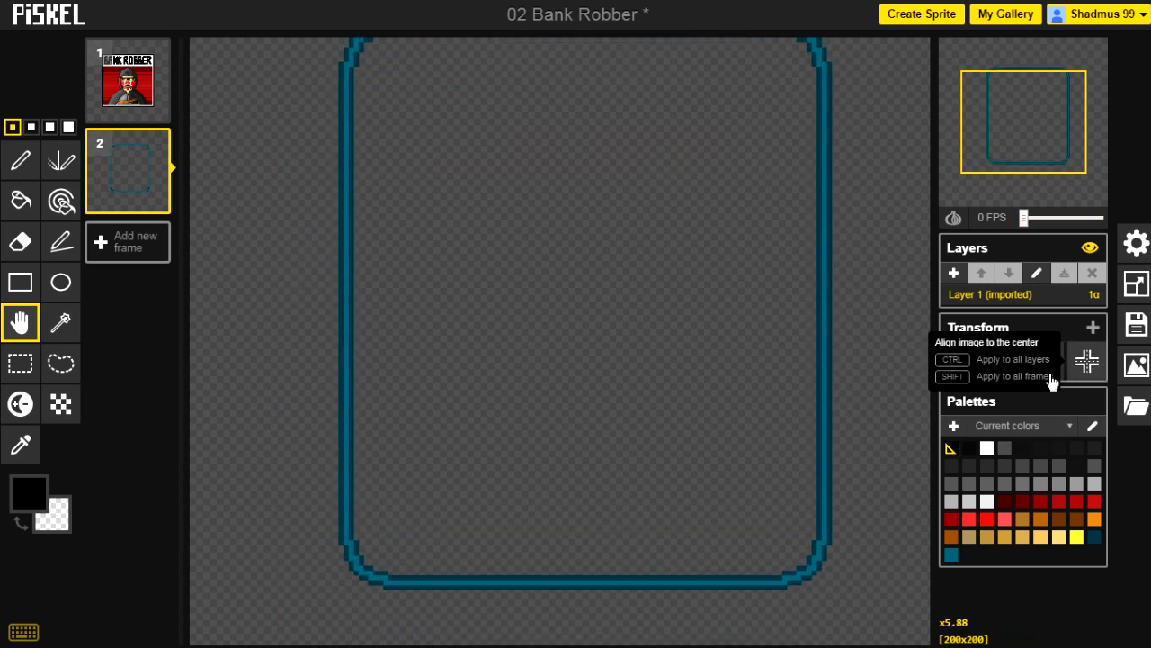
left_click(1089, 362)
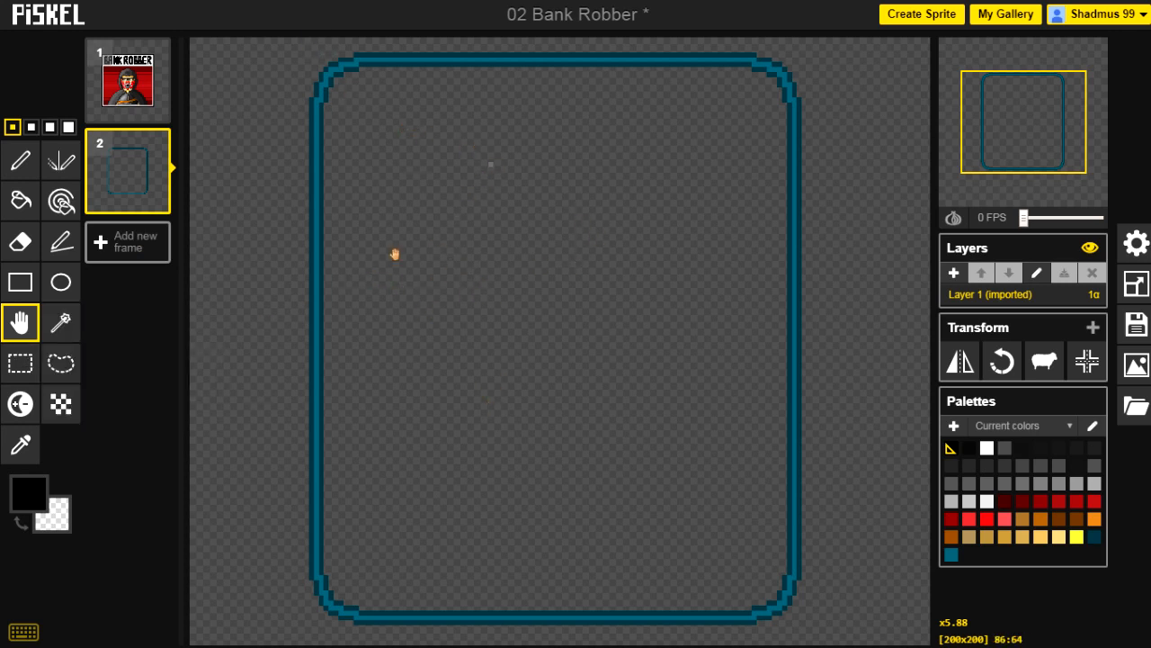
Magic-wand select the frame's dark outer edge on the left side, delete it and undo the deletion
left_click(72, 319)
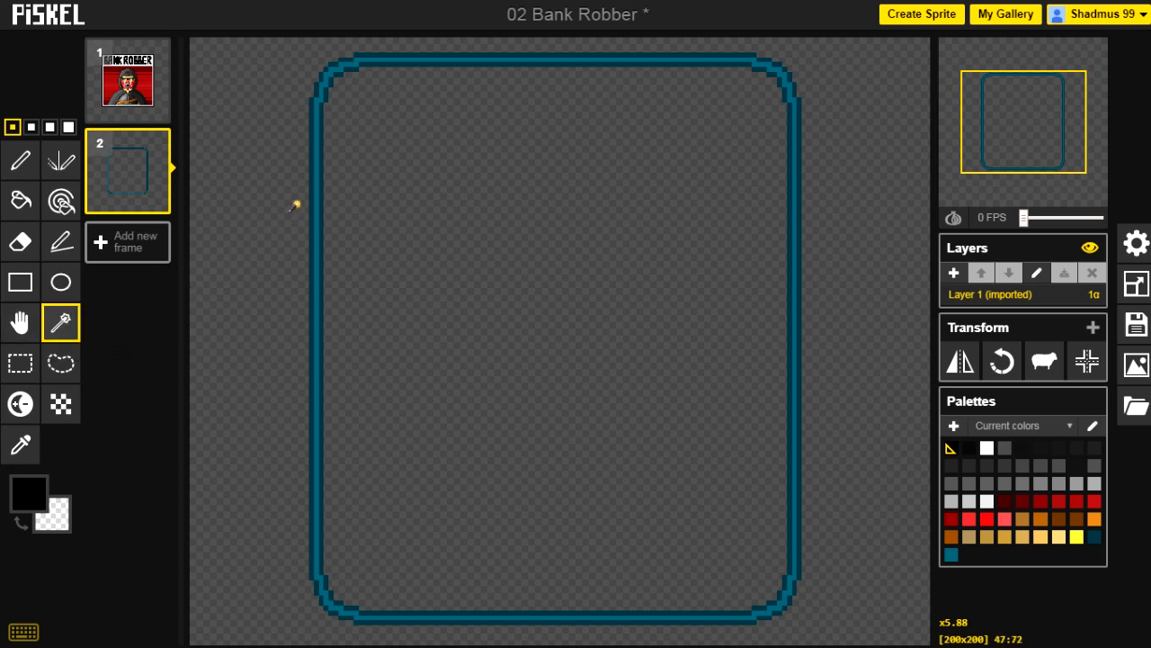
left_click(310, 286)
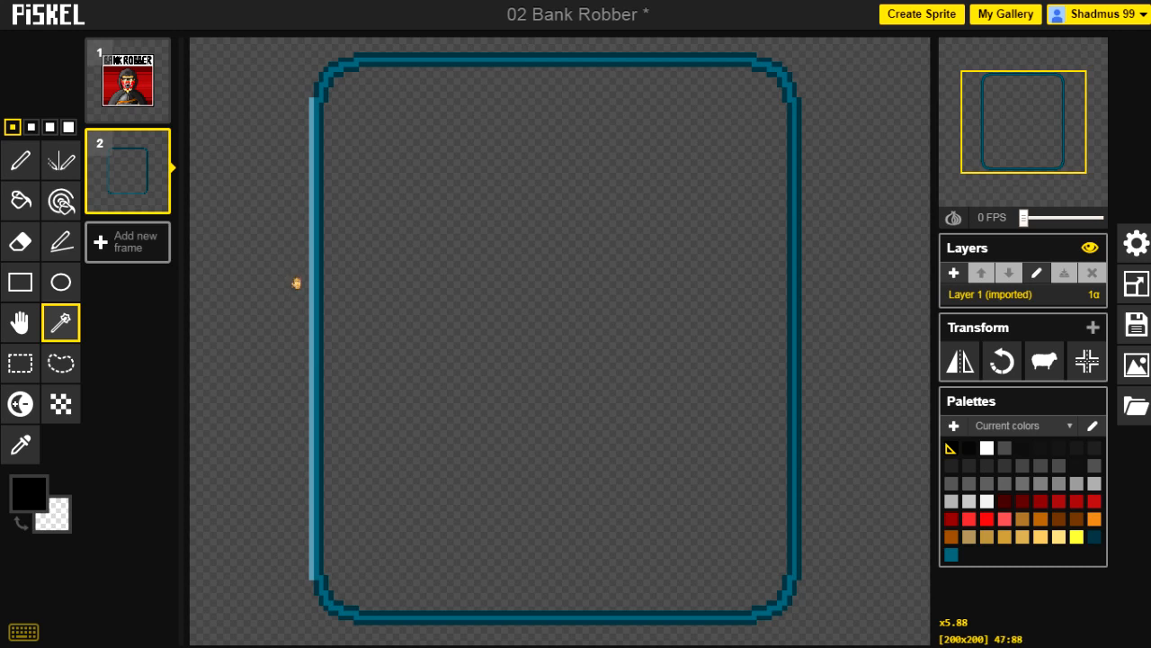
key("m")
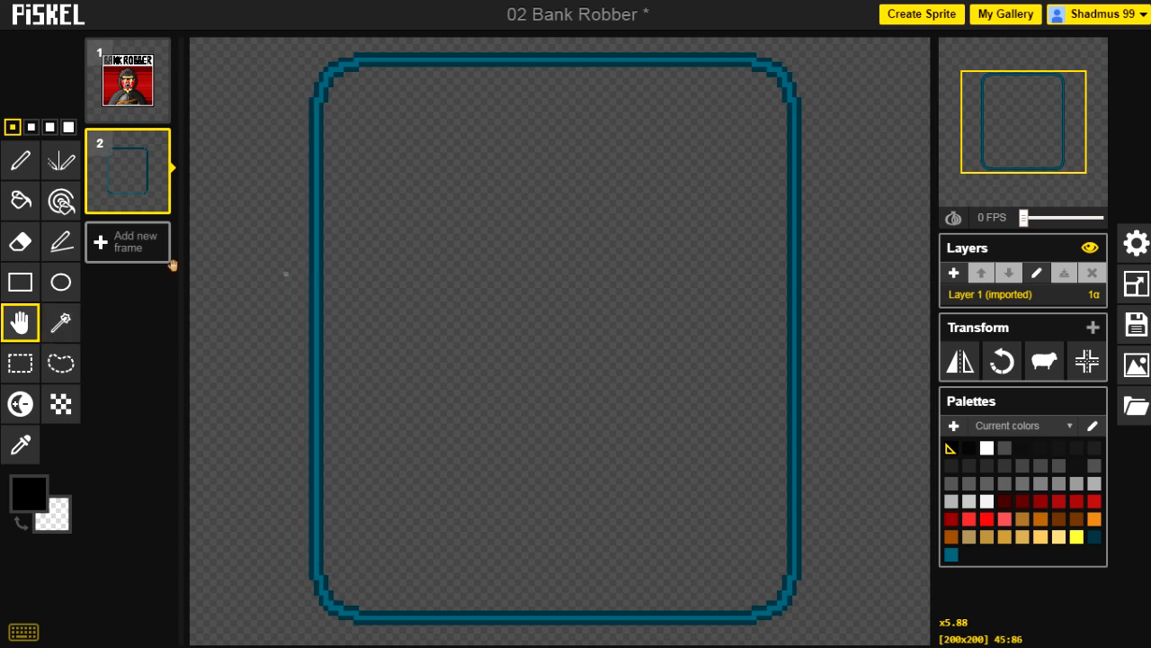
left_click(61, 322)
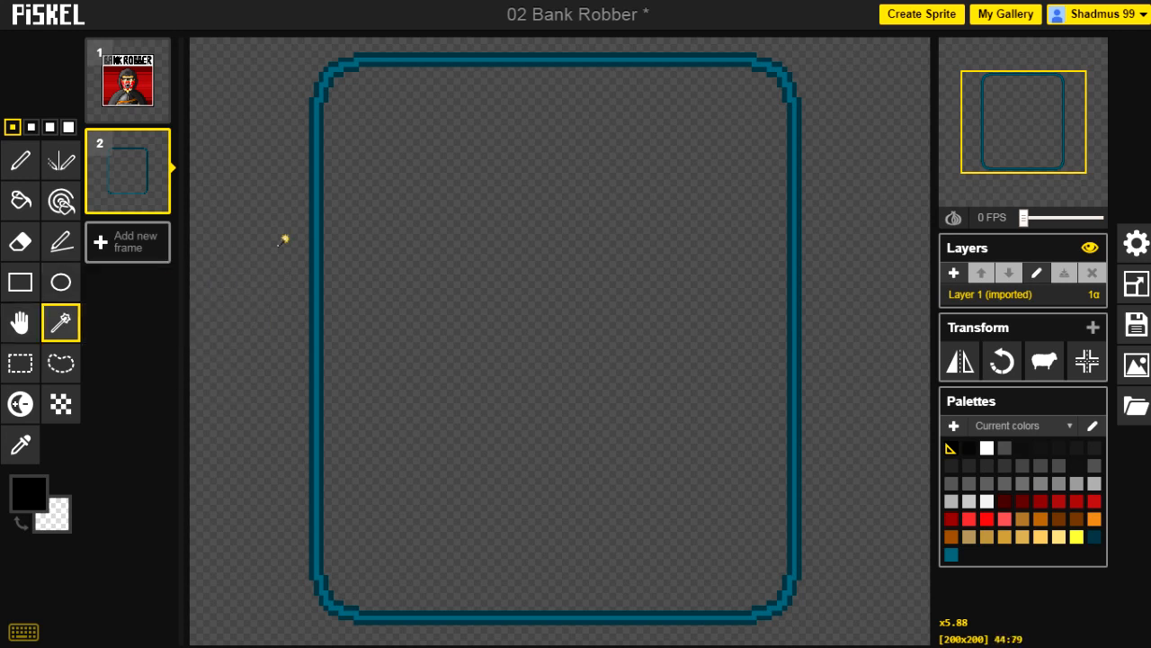
left_click(310, 207)
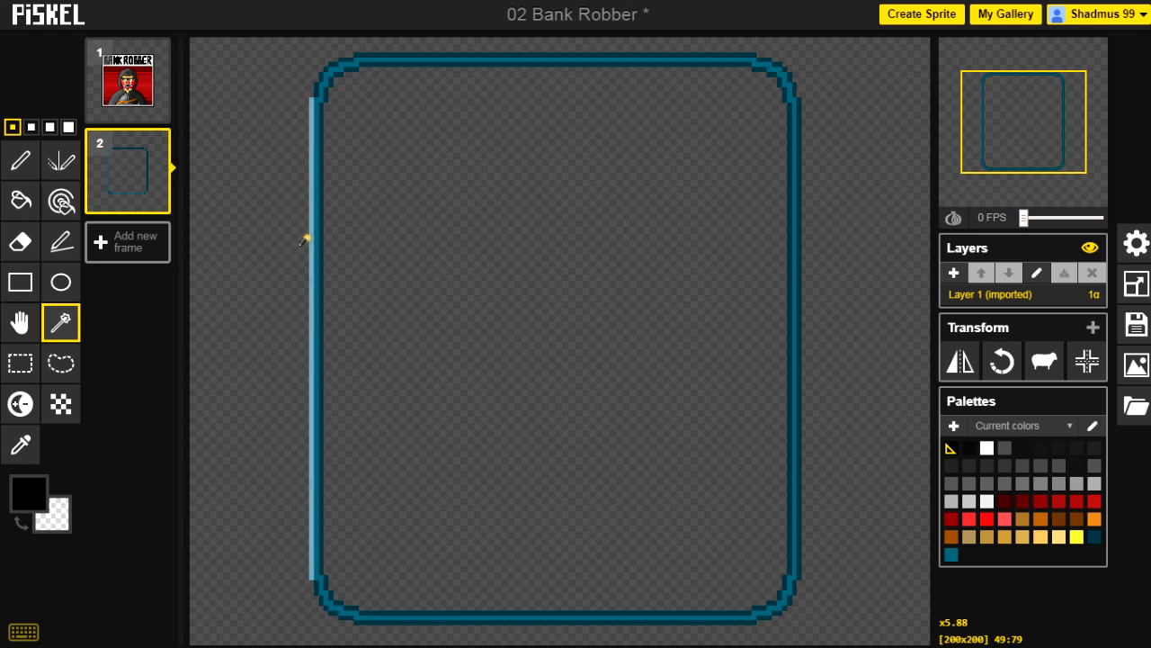
left_click(259, 269)
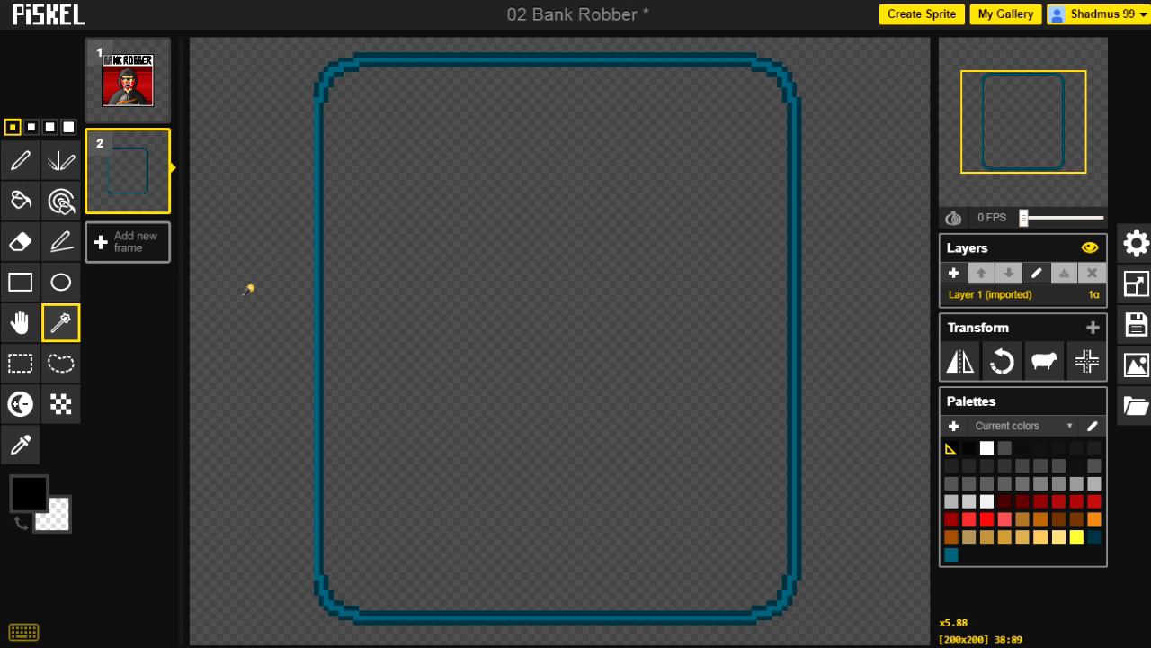
key("ctrl+z")
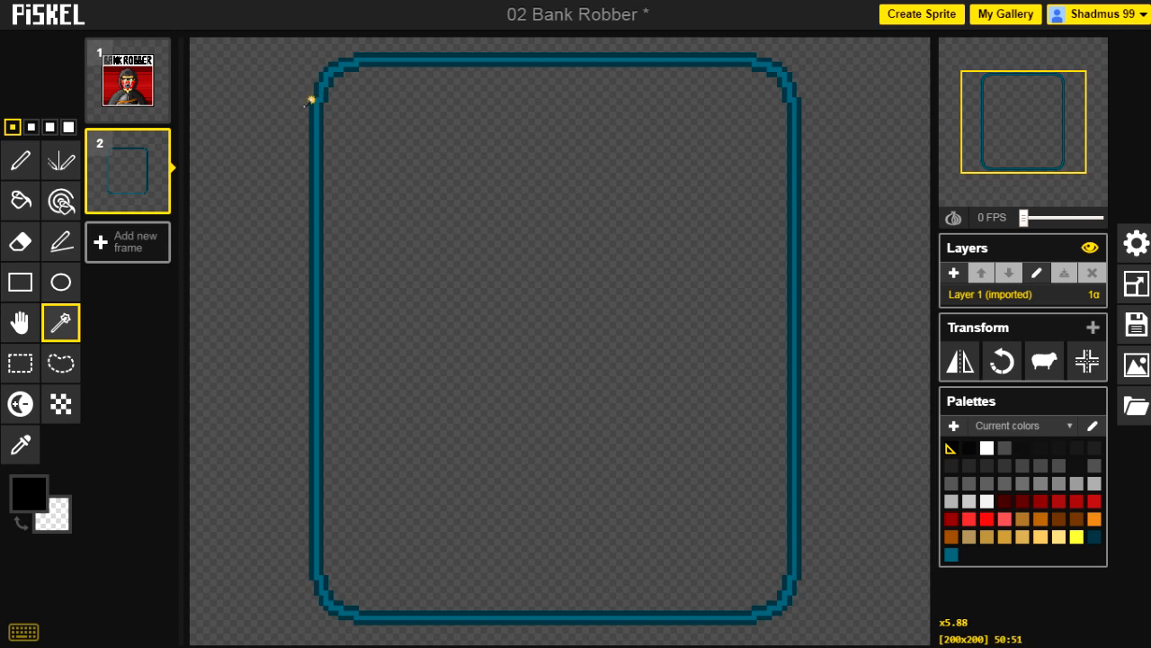
Magic-wand select the frame's connected lighter teal centre line, starting just below its upper-left corner
scroll(298, 105, "up", 8)
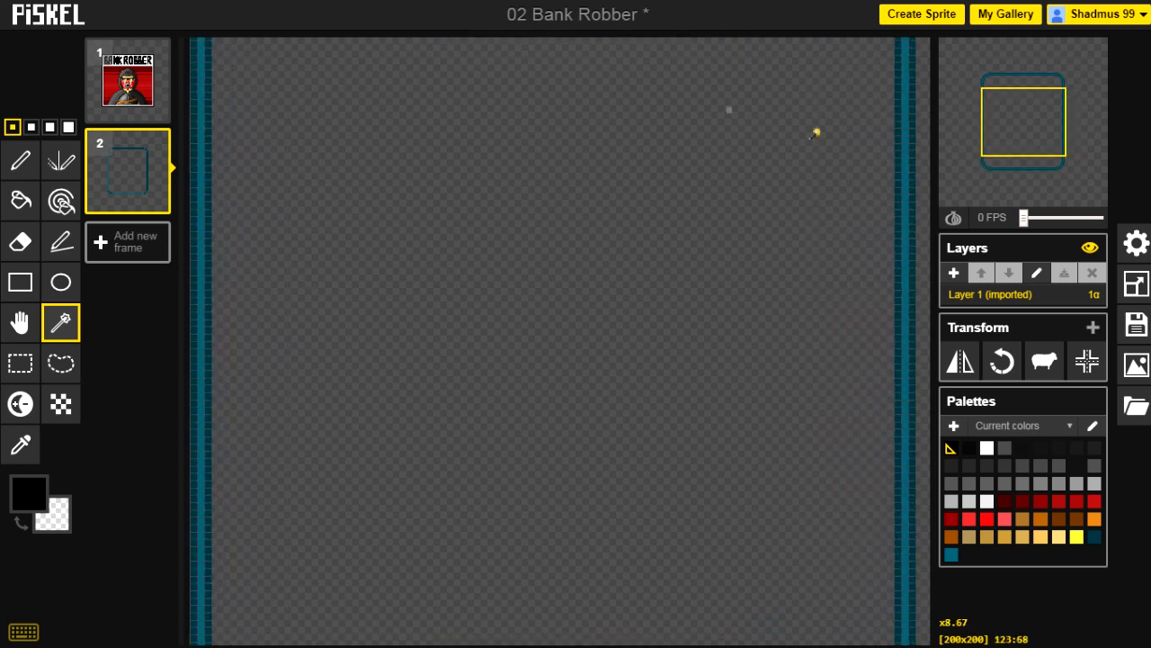
left_click_drag(1001, 112, 980, 99)
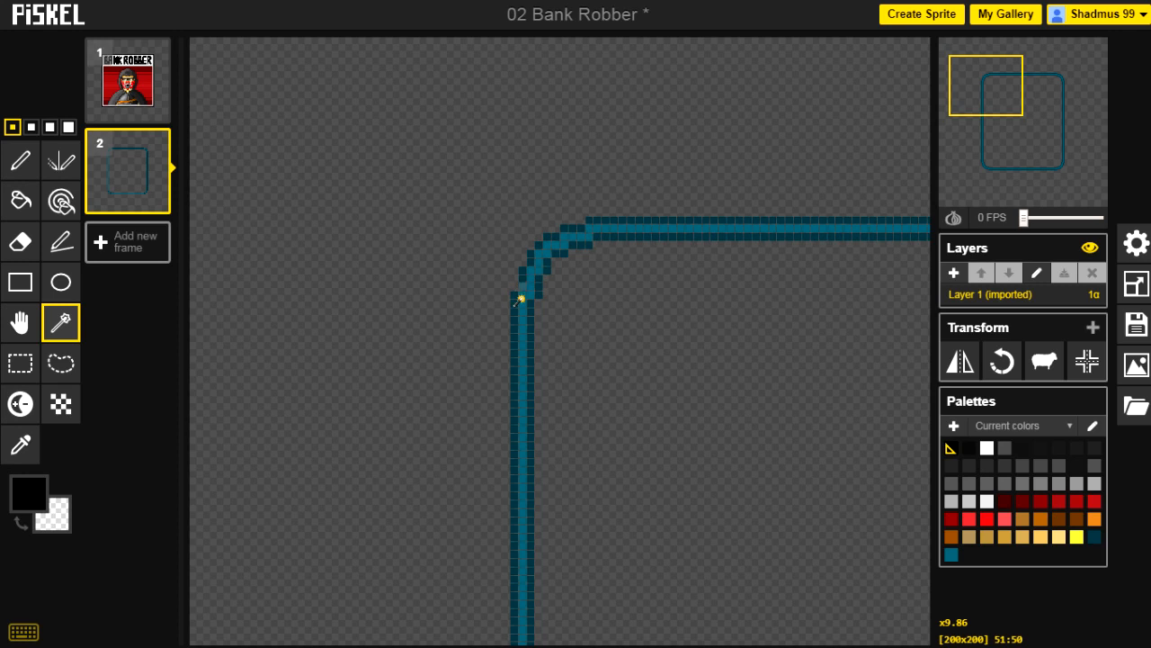
scroll(522, 295, "down", 1)
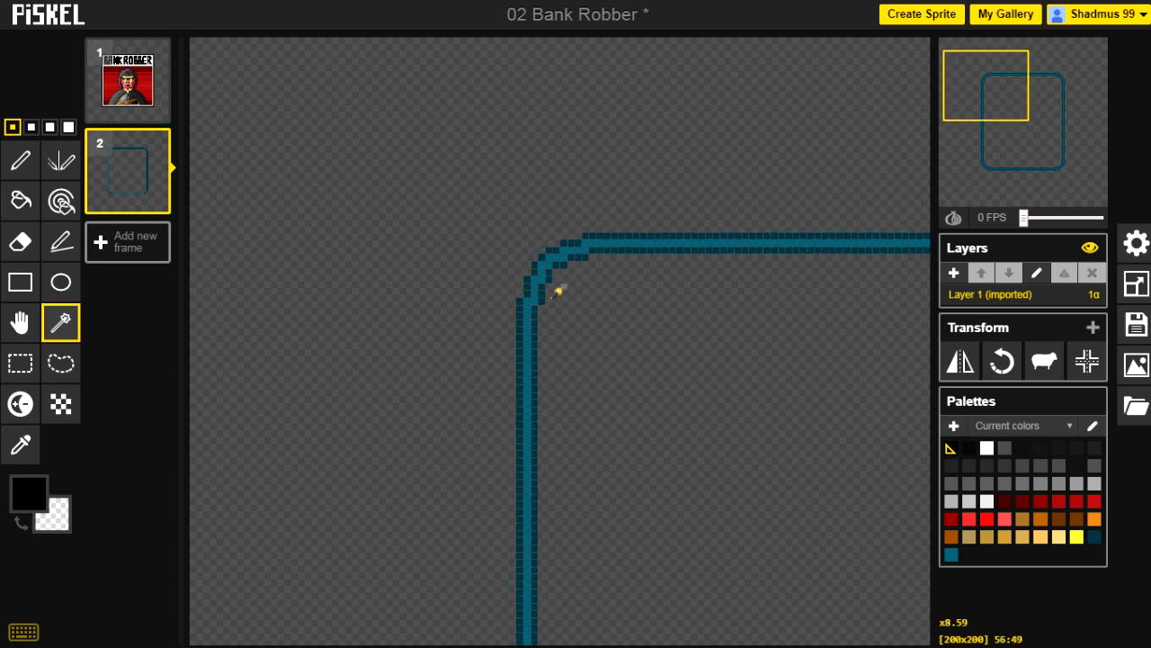
scroll(540, 286, "down", 3)
left_click(409, 216)
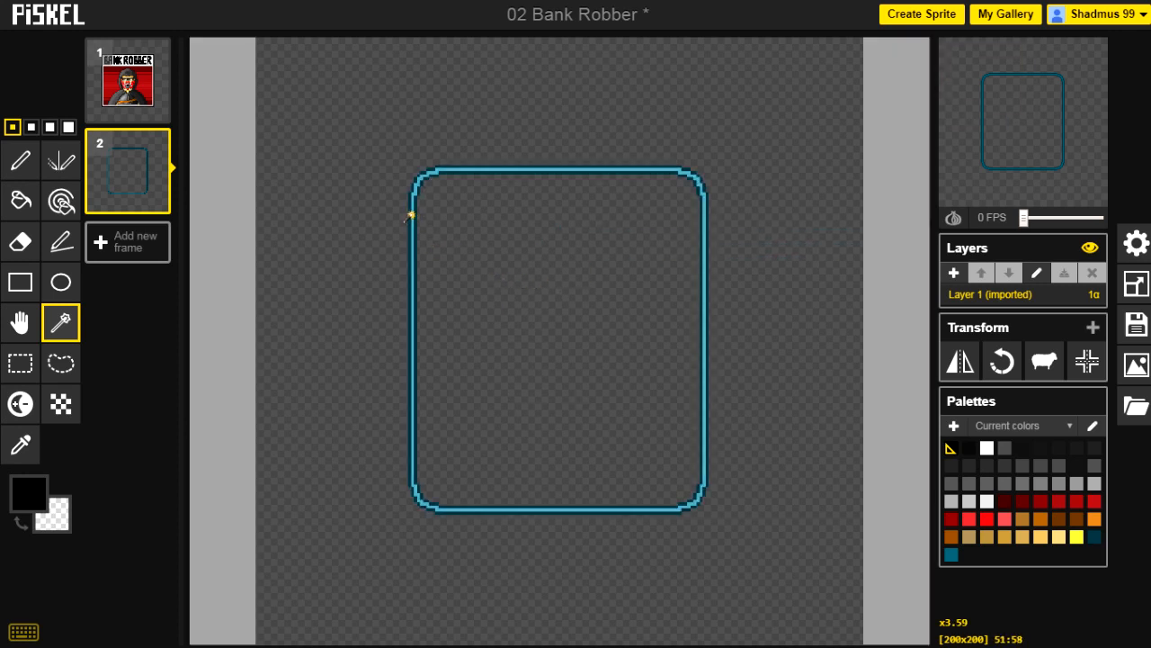
scroll(438, 213, "up", 2)
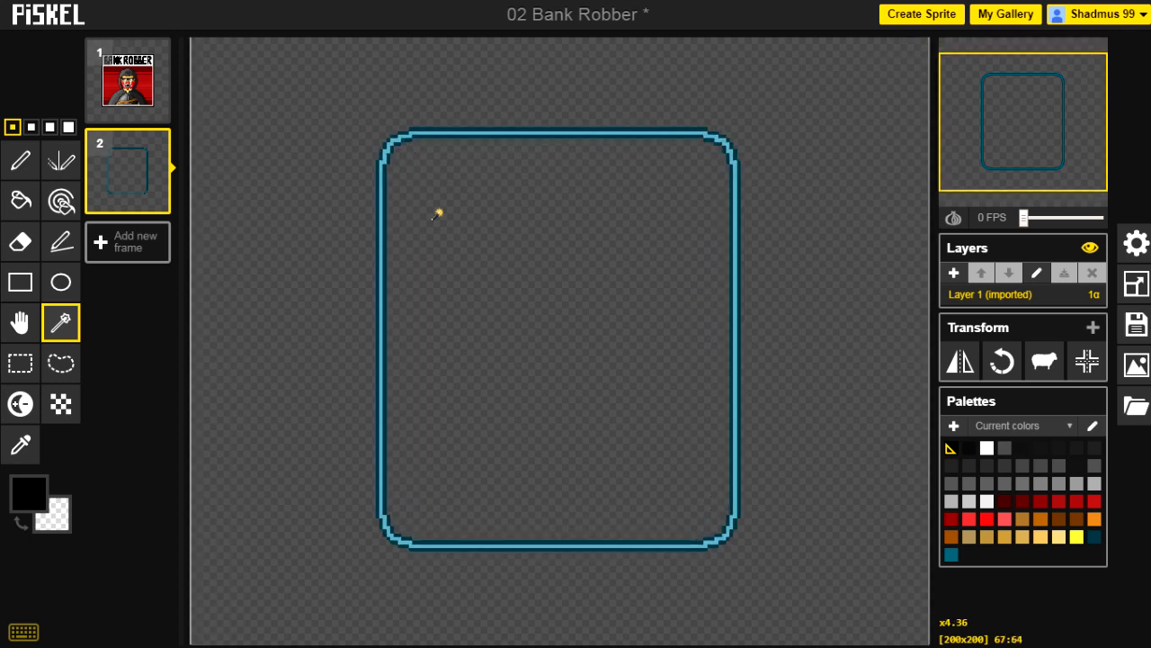
Undo the last change, drop the selection and align the frame image to the centre again
key("ctrl+z")
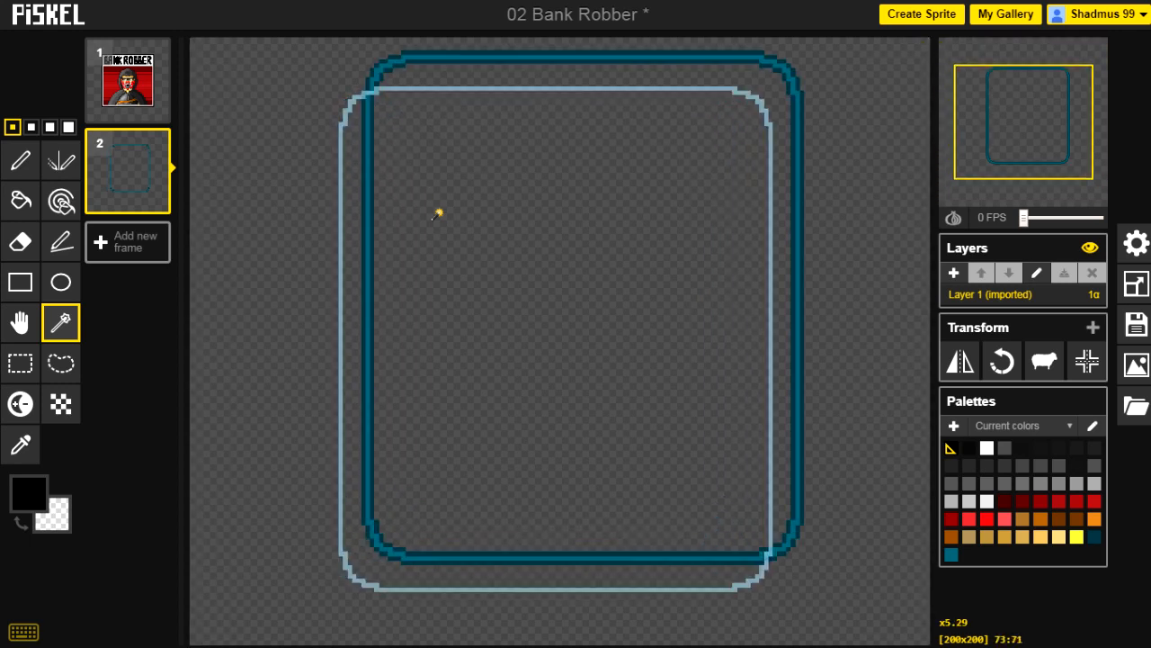
key("Escape")
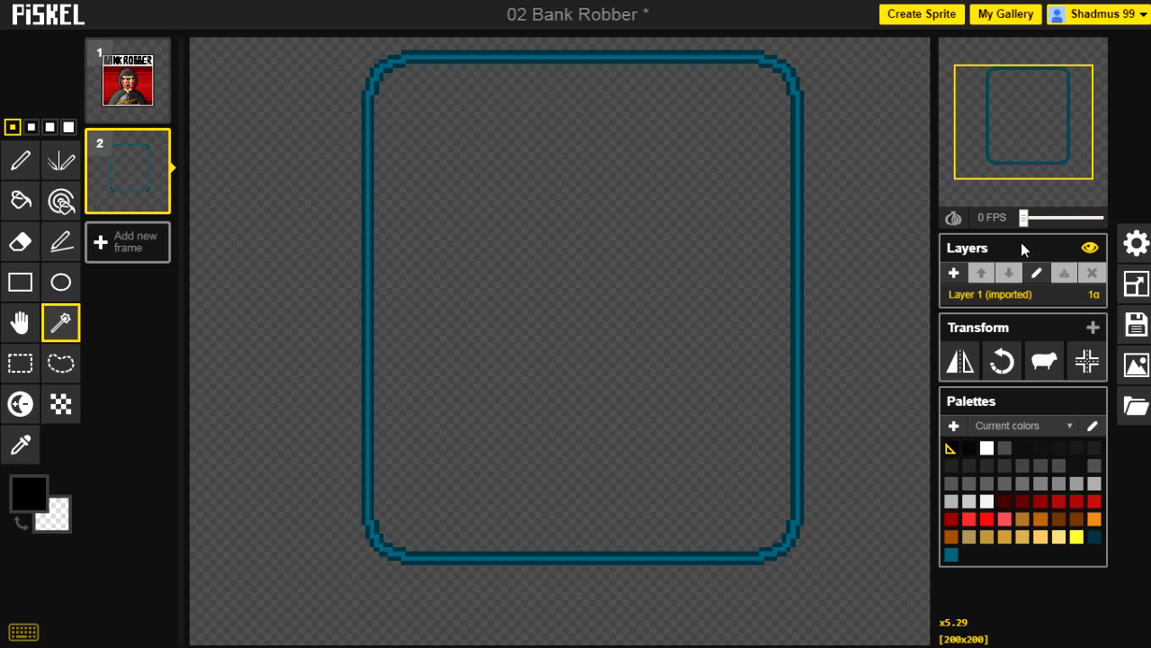
left_click(1086, 360)
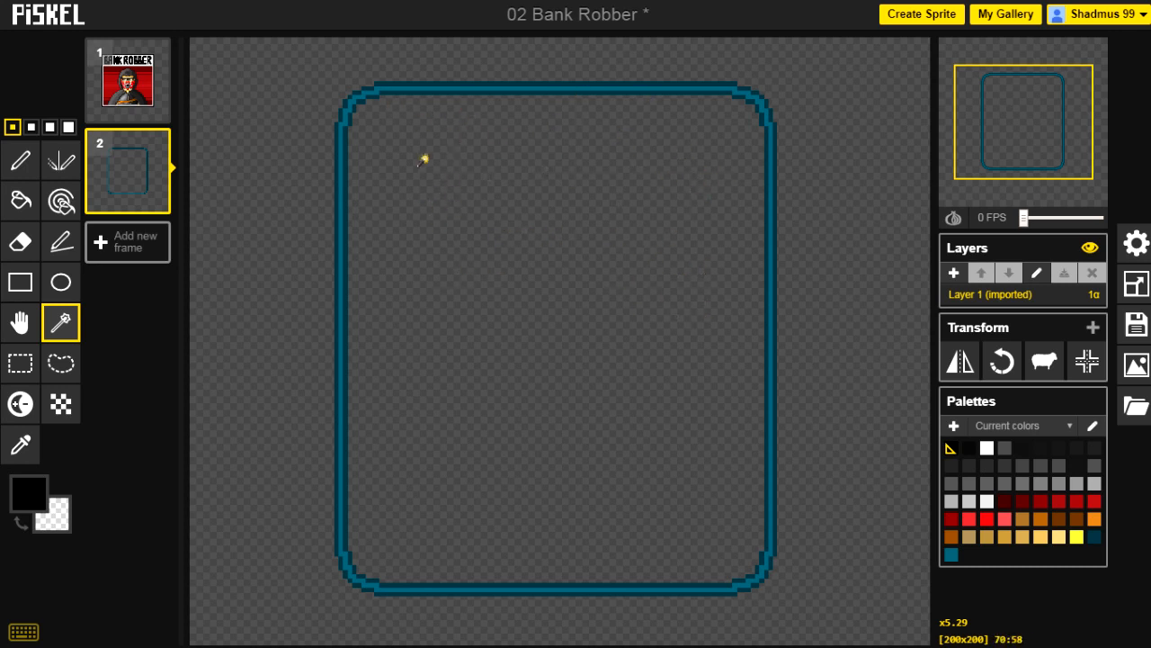
Paint a short streak over the teal line on the frame's left side using the pen and the palette's second colour
key("2")
left_click(340, 166)
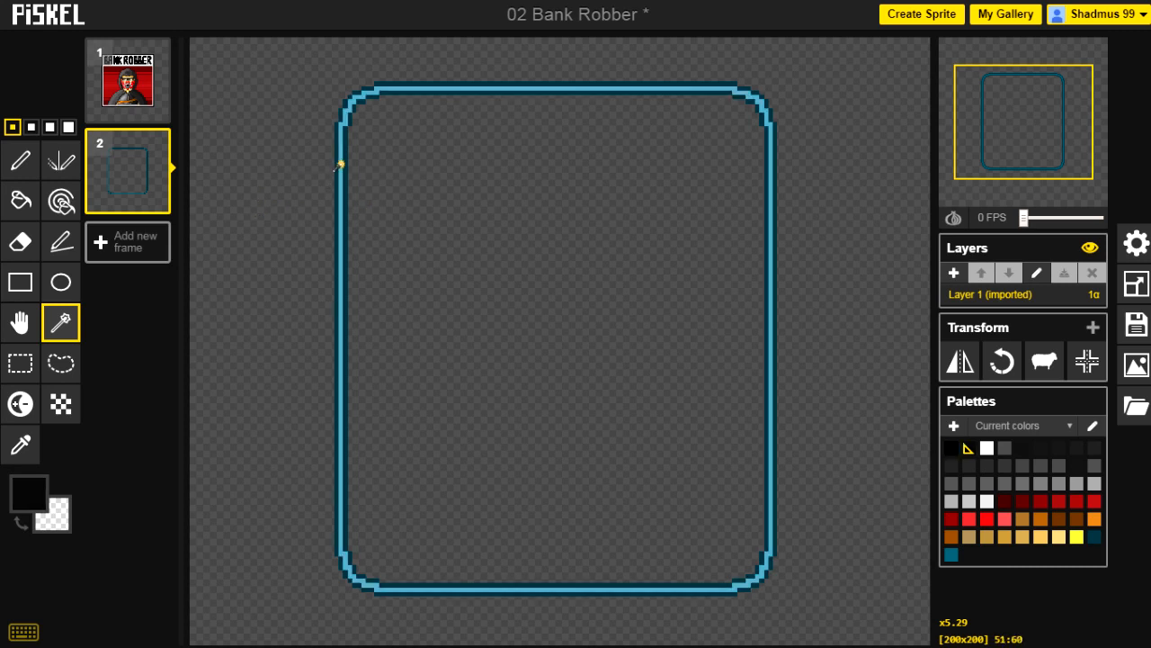
left_click(377, 185)
key("p")
mouse_move(341, 175)
left_mouse_down()
mouse_move(342, 135)
mouse_move(342, 181)
left_mouse_up()
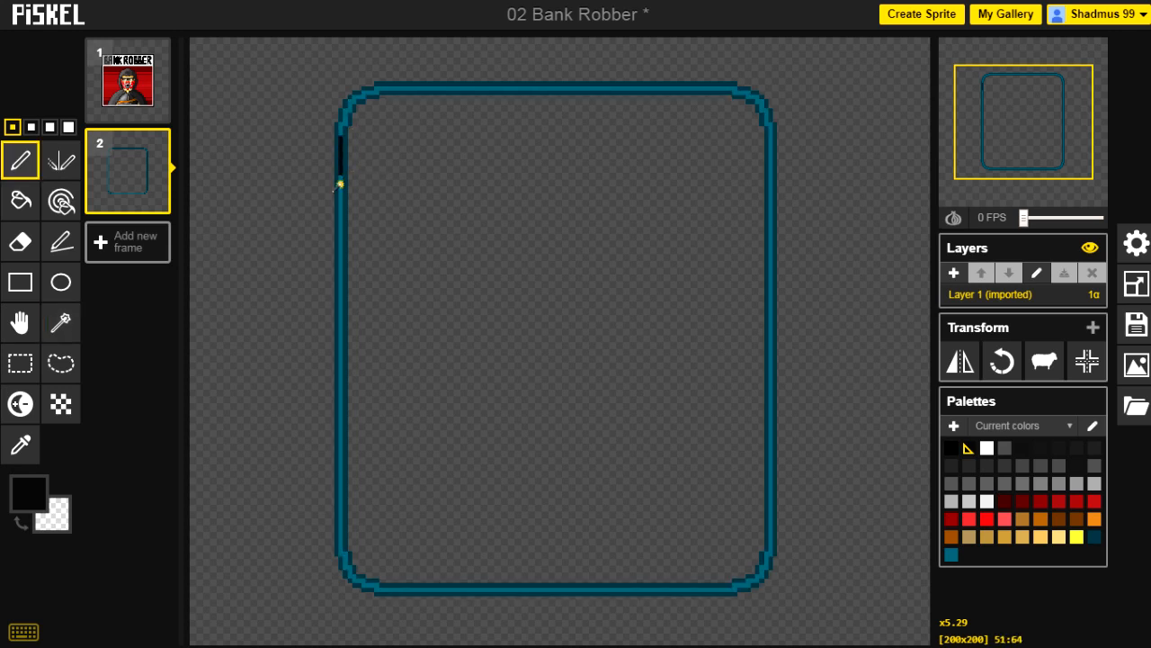
Magic-wand select the teal line below the black streak, followed by the area enclosed by the frame, and clear the selection
key("z")
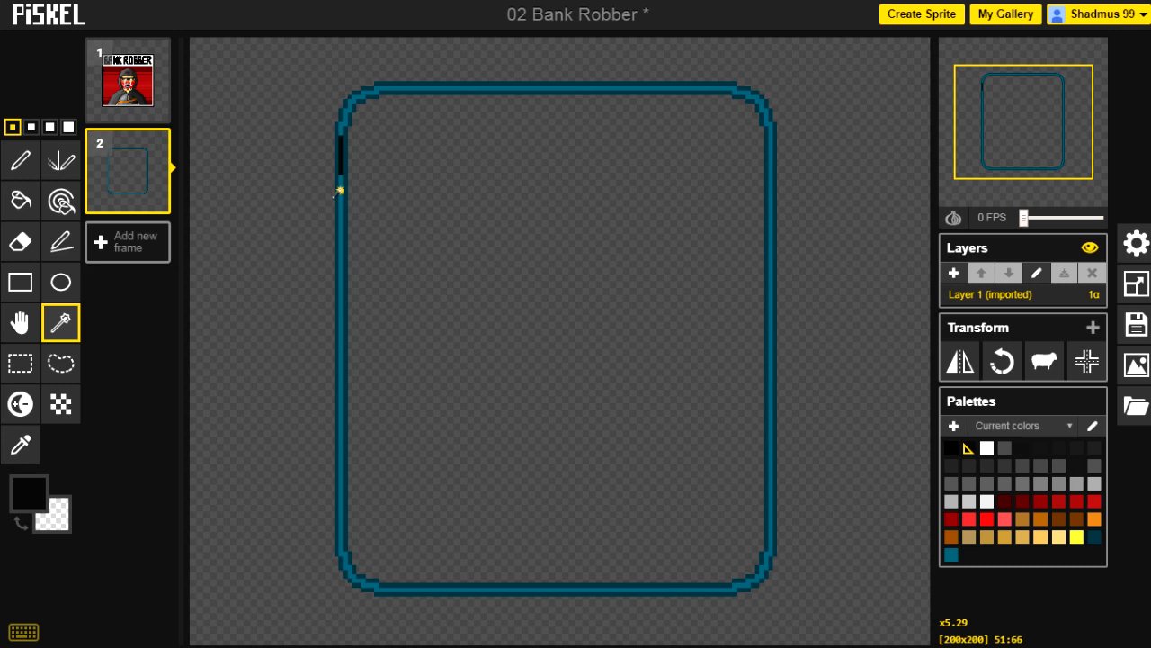
left_click(340, 191)
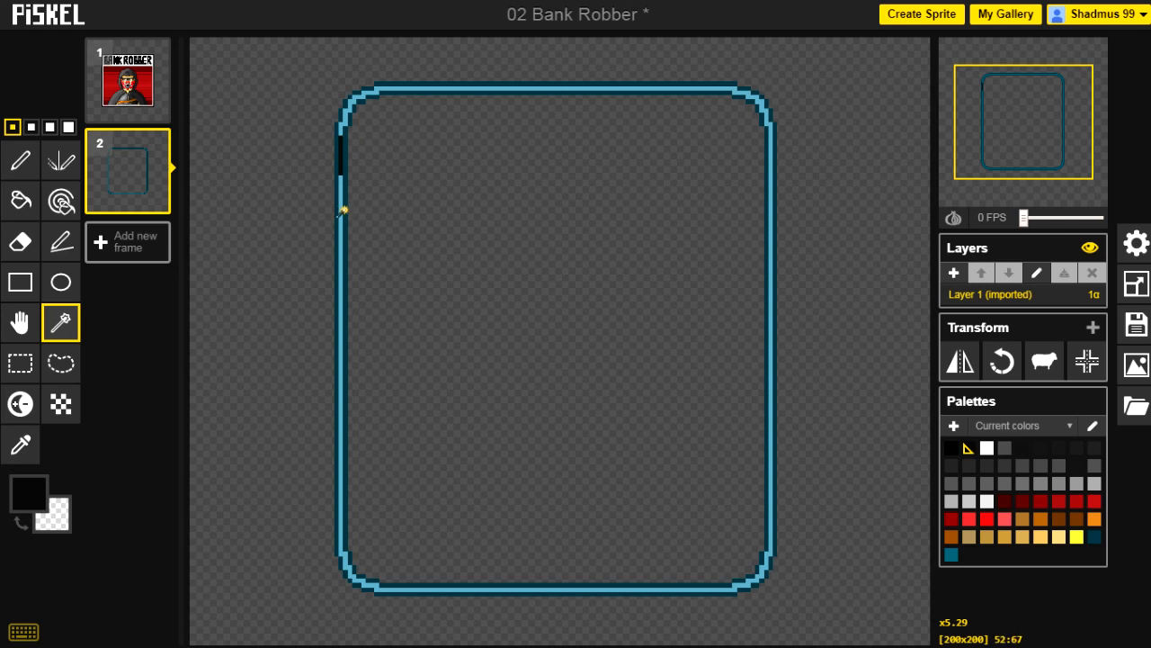
left_click(360, 214)
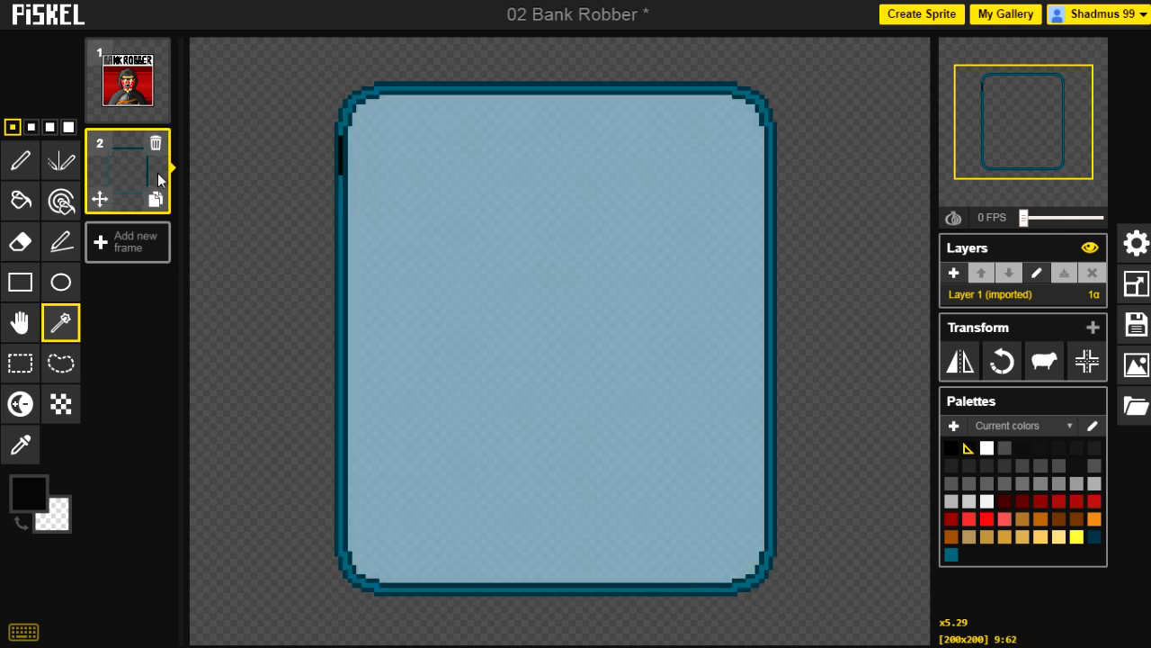
left_click(274, 180)
Pick the teal from the line just below the black streak and paint over the streak with the pen
key("o")
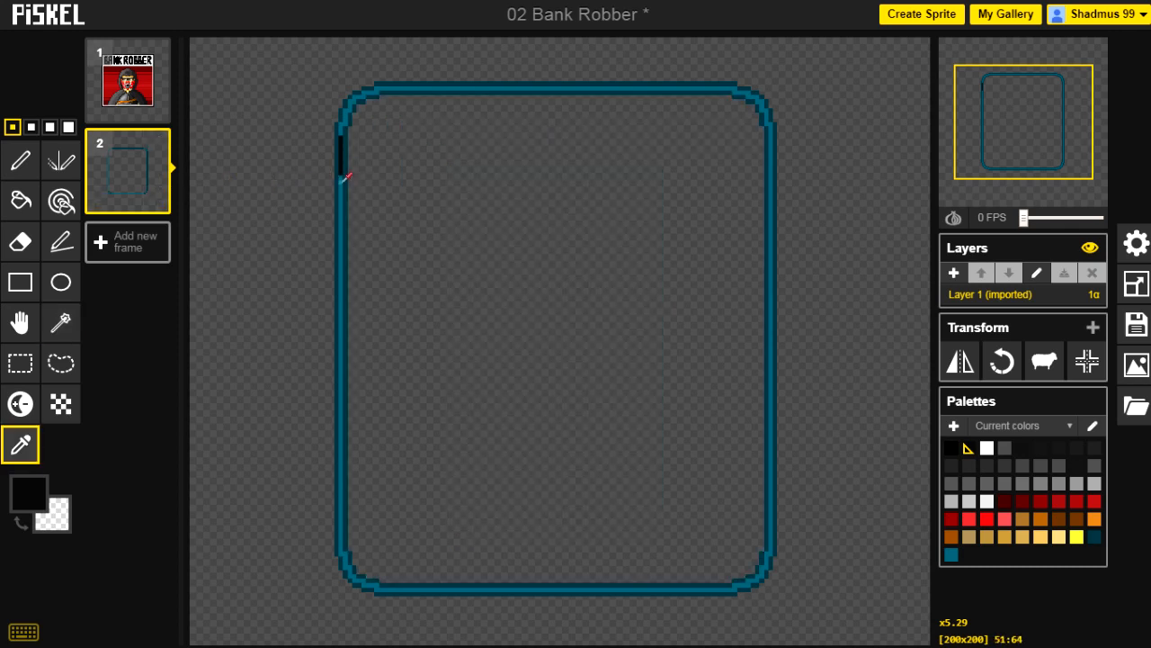
left_click(342, 179)
key("p")
left_click_drag(343, 178, 344, 130)
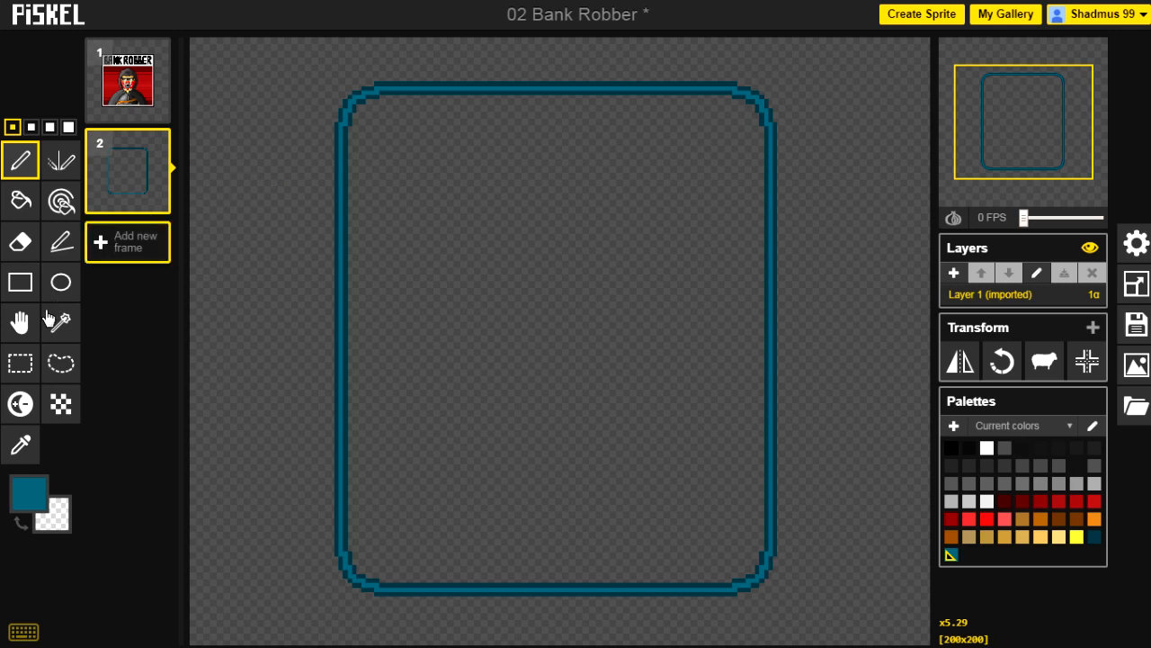
Select a rectangular area over the upper part of the frame's left side, move its content inward, and undo the change
left_click(22, 363)
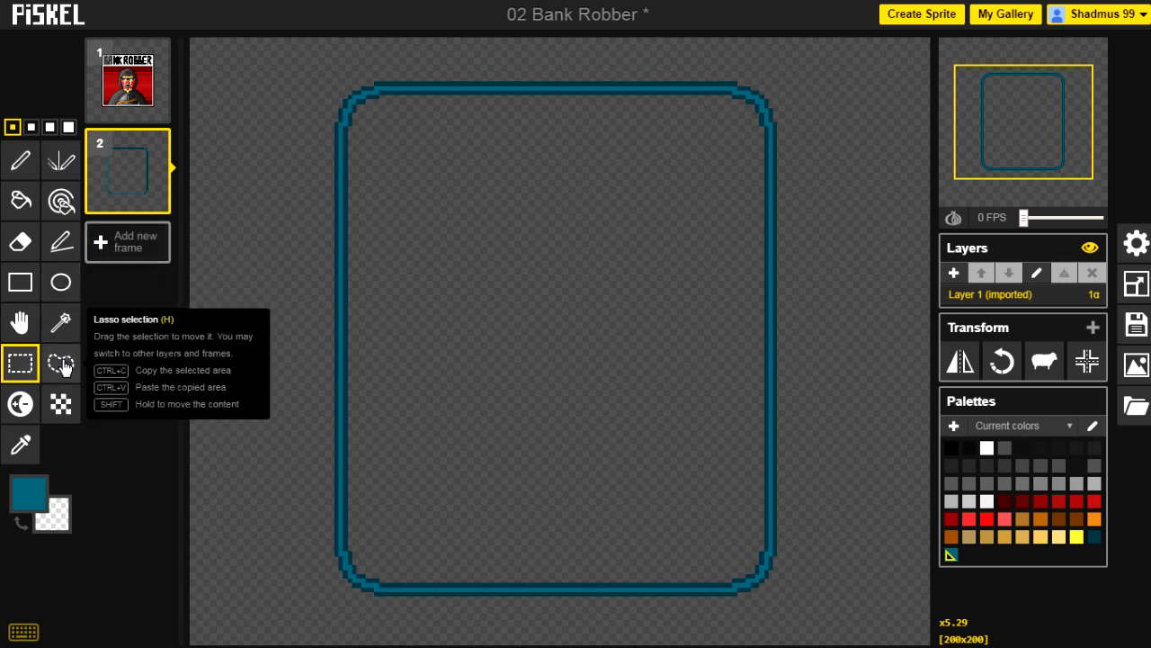
left_click_drag(314, 142, 455, 350)
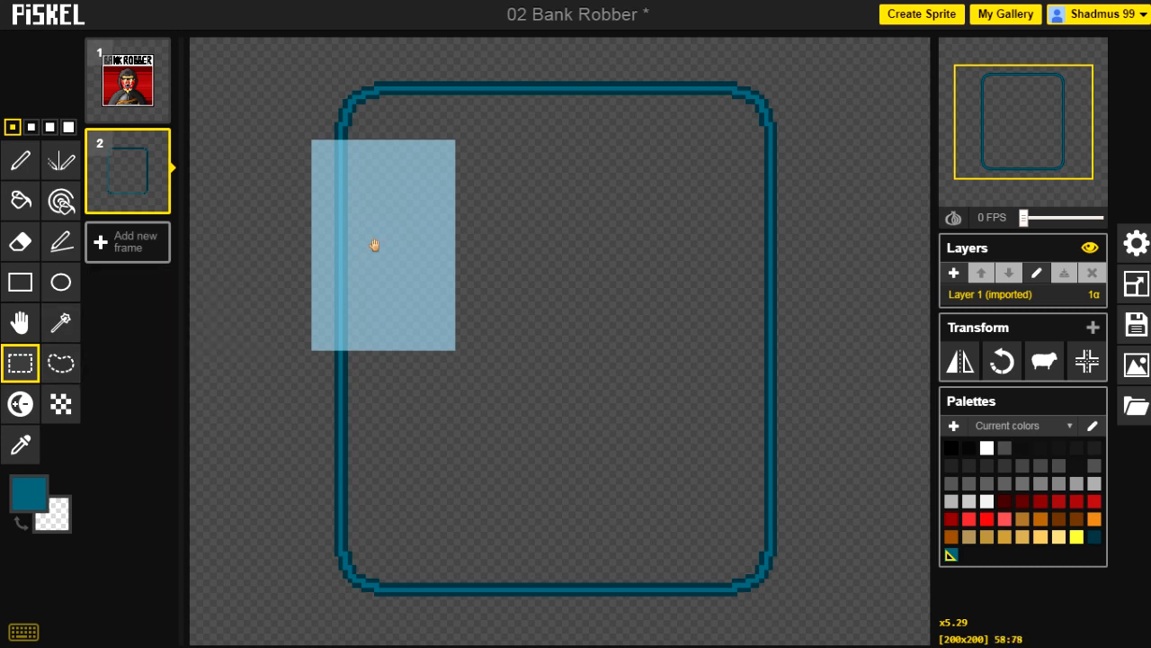
key("Delete")
left_click_drag(391, 247, 461, 255)
key("Escape")
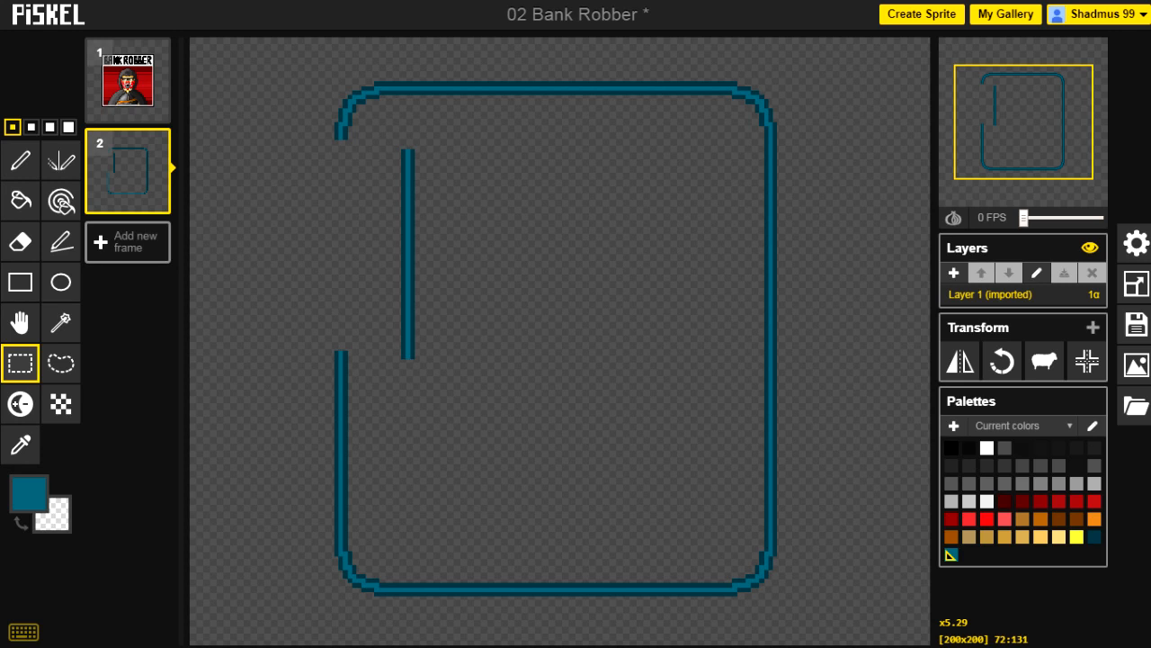
key("ctrl+z")
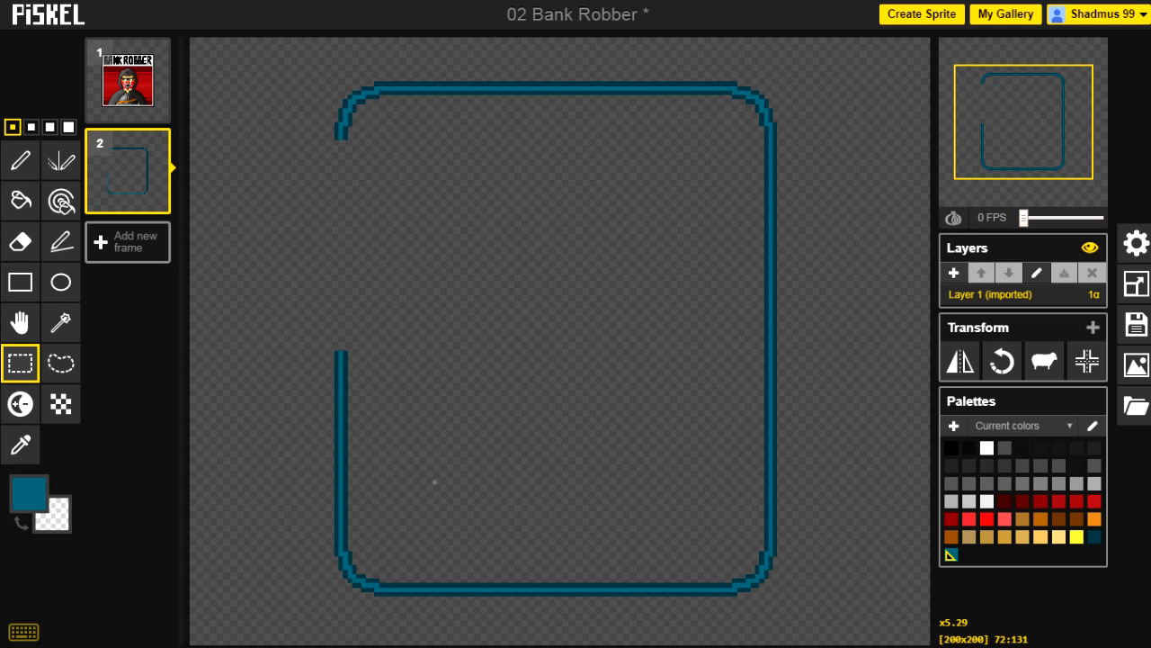
key("ctrl+z")
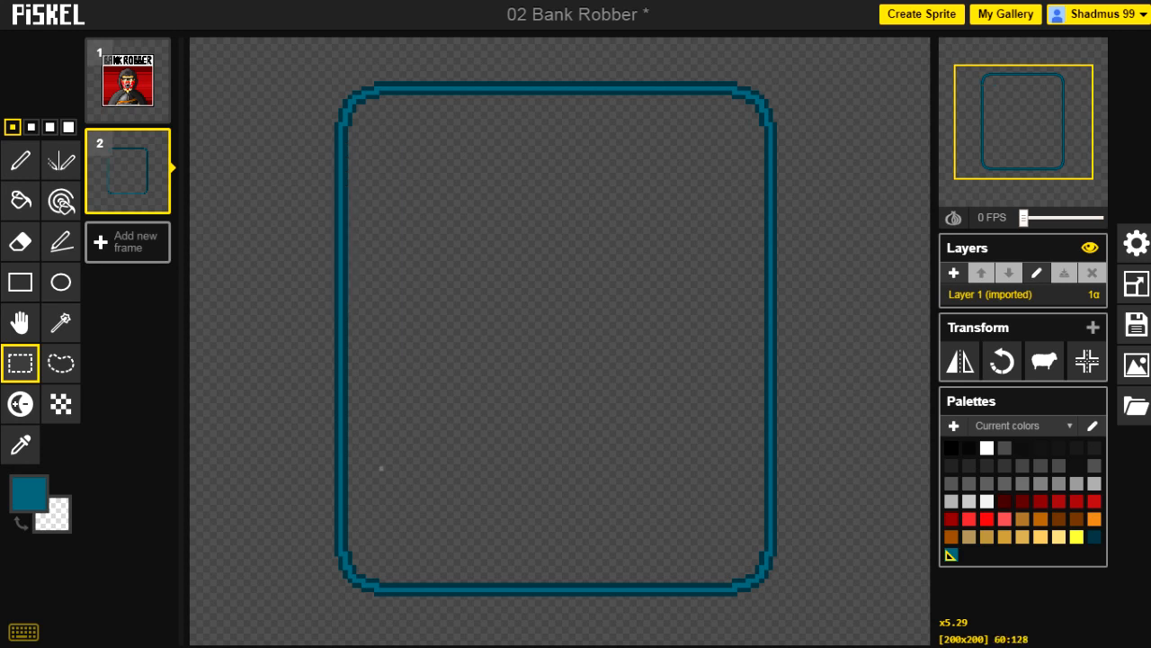
Lasso an irregular area over the frame's left side, move its content slightly inward, and revert the move
left_click(60, 363)
mouse_move(318, 194)
left_mouse_down()
mouse_move(349, 76)
mouse_move(377, 369)
mouse_move(441, 540)
mouse_move(509, 92)
mouse_move(481, 423)
mouse_move(387, 539)
mouse_move(311, 230)
mouse_move(320, 452)
left_mouse_up()
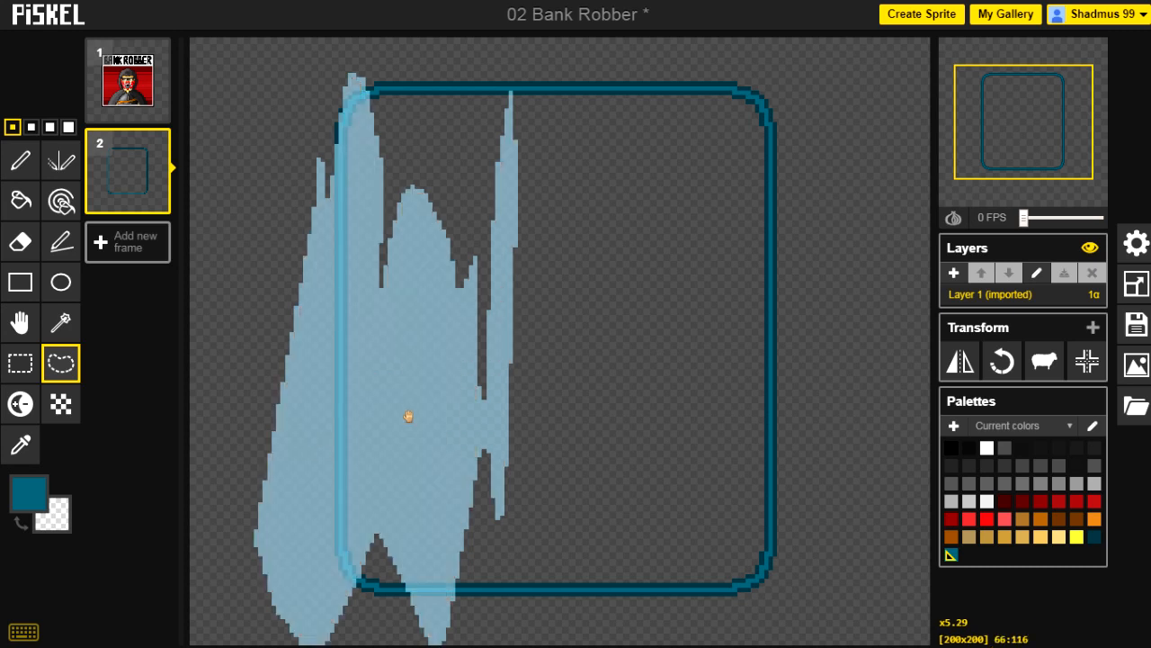
left_click_drag(408, 419, 446, 422)
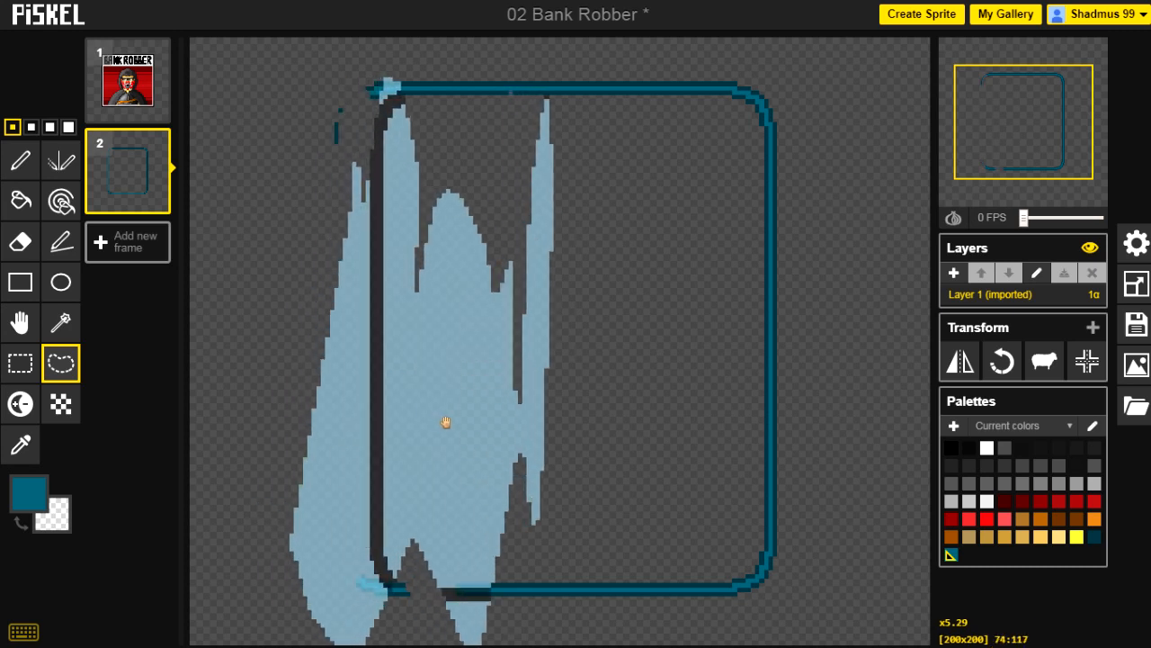
left_click(574, 340)
key("ctrl+z")
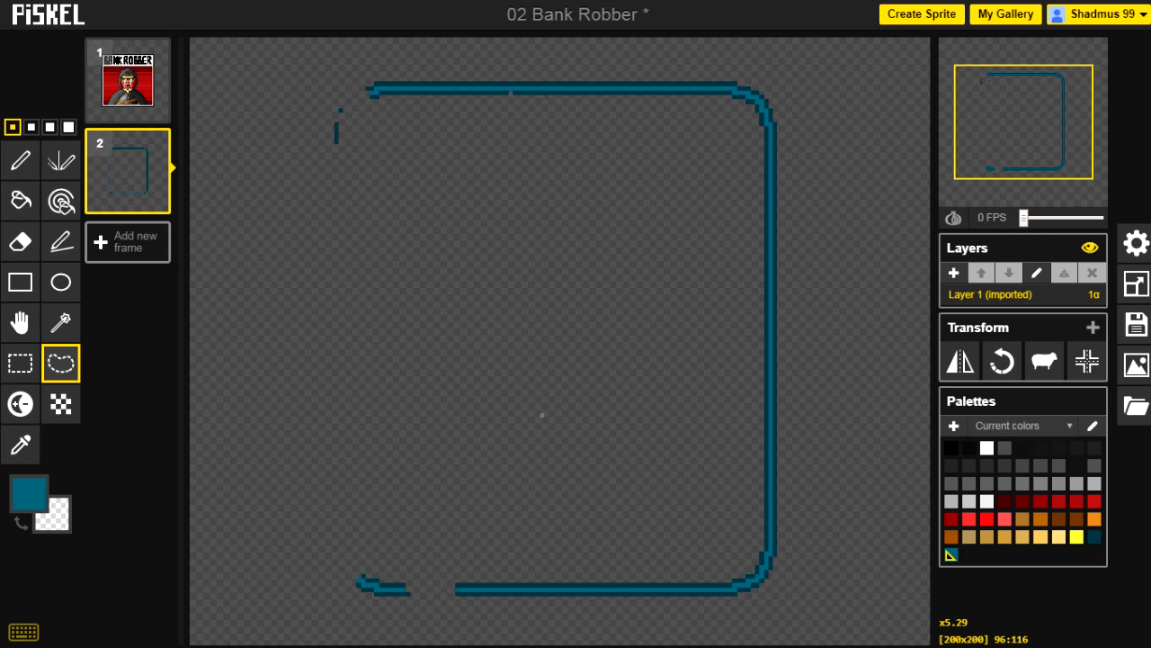
key("ctrl+y")
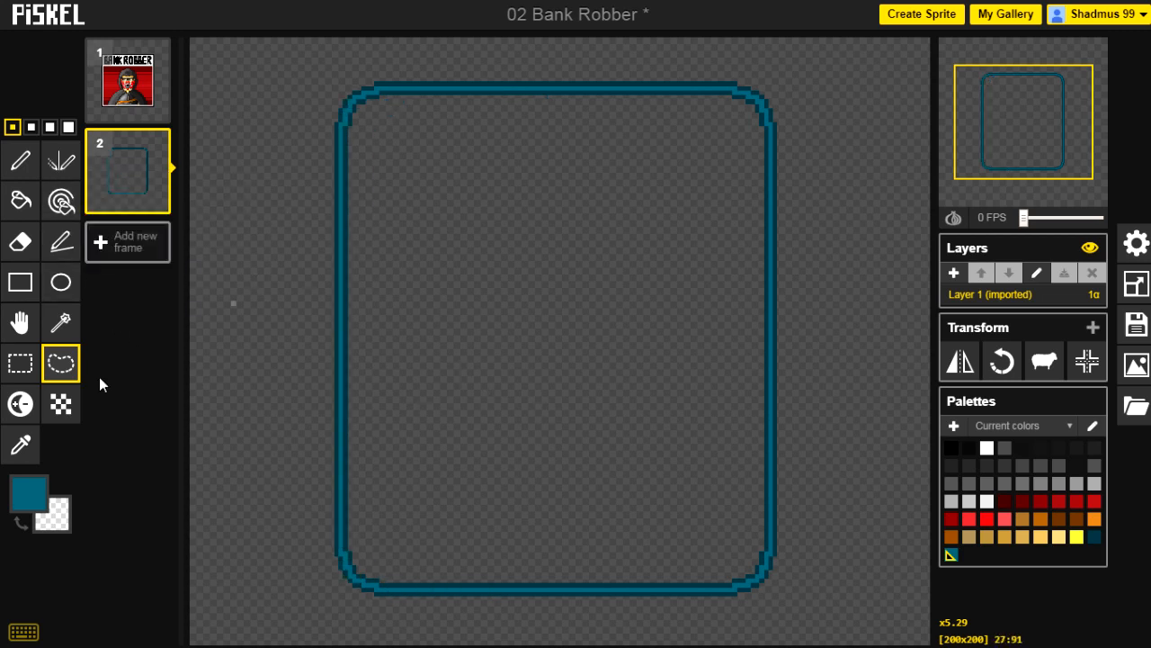
Draw a closed freehand blob in dark red inside the frame with the pen and fill it with the same colour
left_click(18, 402)
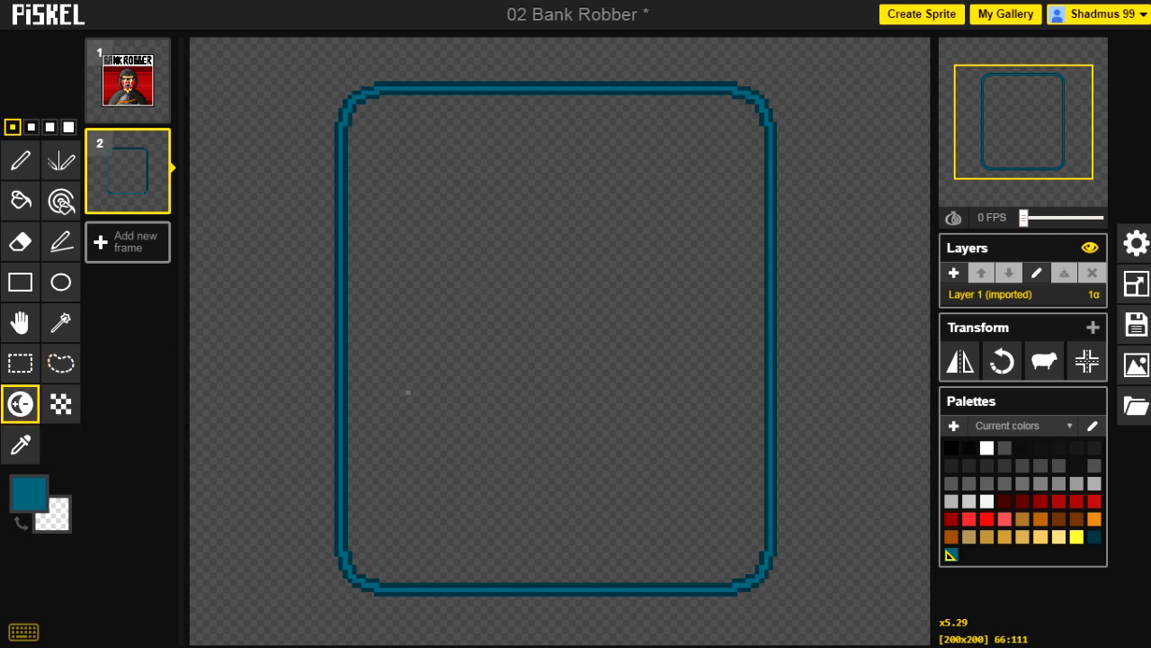
scroll(390, 337, "up", 5)
scroll(815, 352, "up", 1)
left_click(1023, 507)
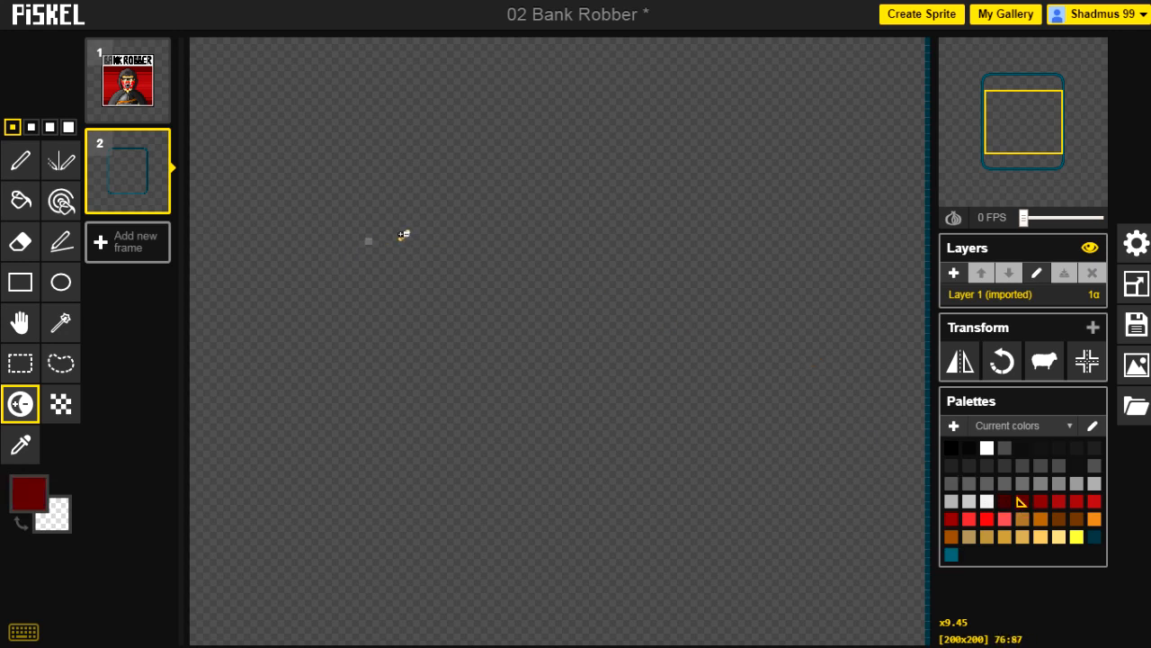
key("p")
mouse_move(392, 249)
left_mouse_down()
mouse_move(431, 193)
mouse_move(555, 169)
mouse_move(593, 210)
mouse_move(616, 367)
mouse_move(529, 454)
mouse_move(463, 450)
mouse_move(402, 413)
mouse_move(384, 368)
mouse_move(399, 244)
left_mouse_up()
key("b")
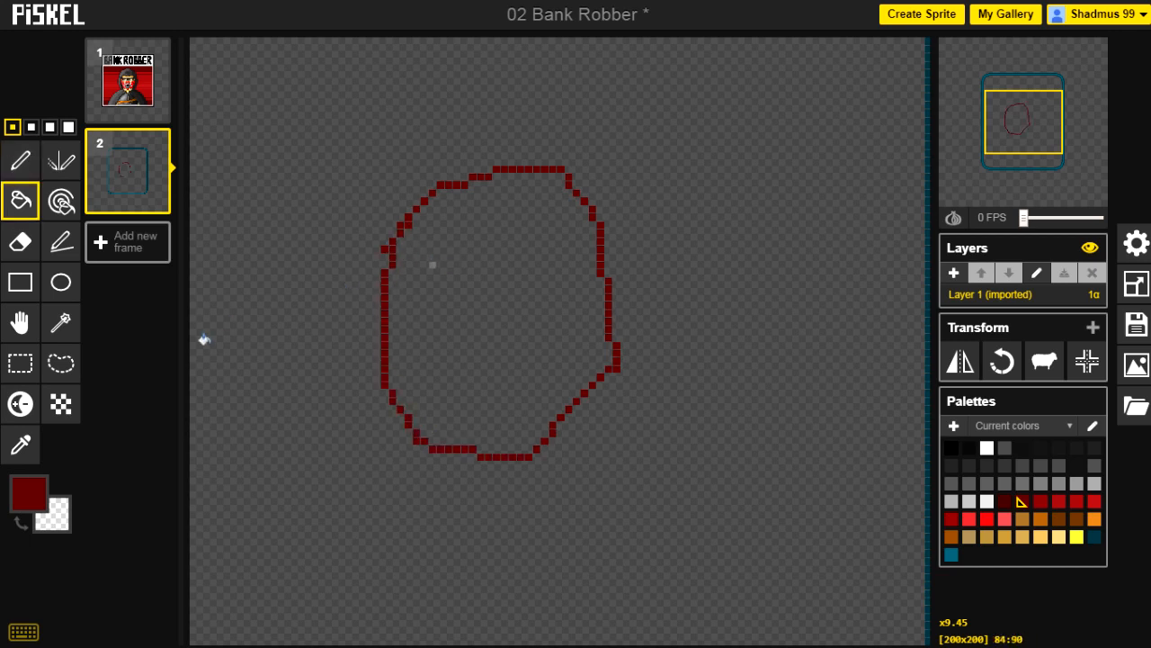
left_click(432, 265)
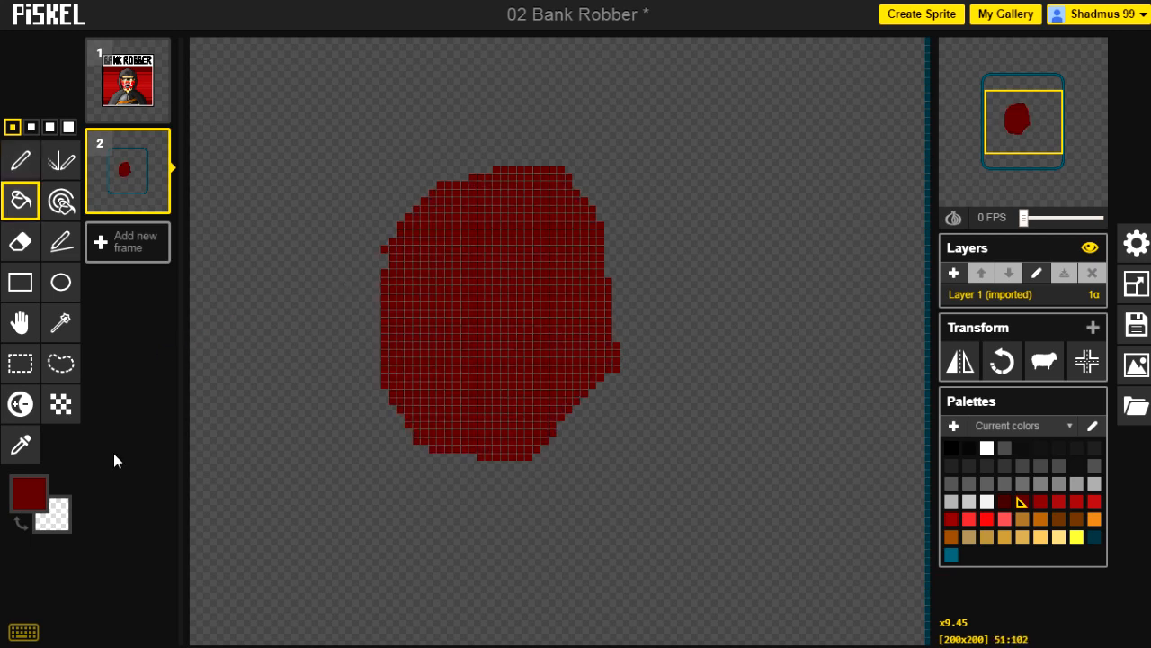
Lighten the left side of the dark red blob with repeated Lighten strokes, building up highlights along its edge
left_click(30, 395)
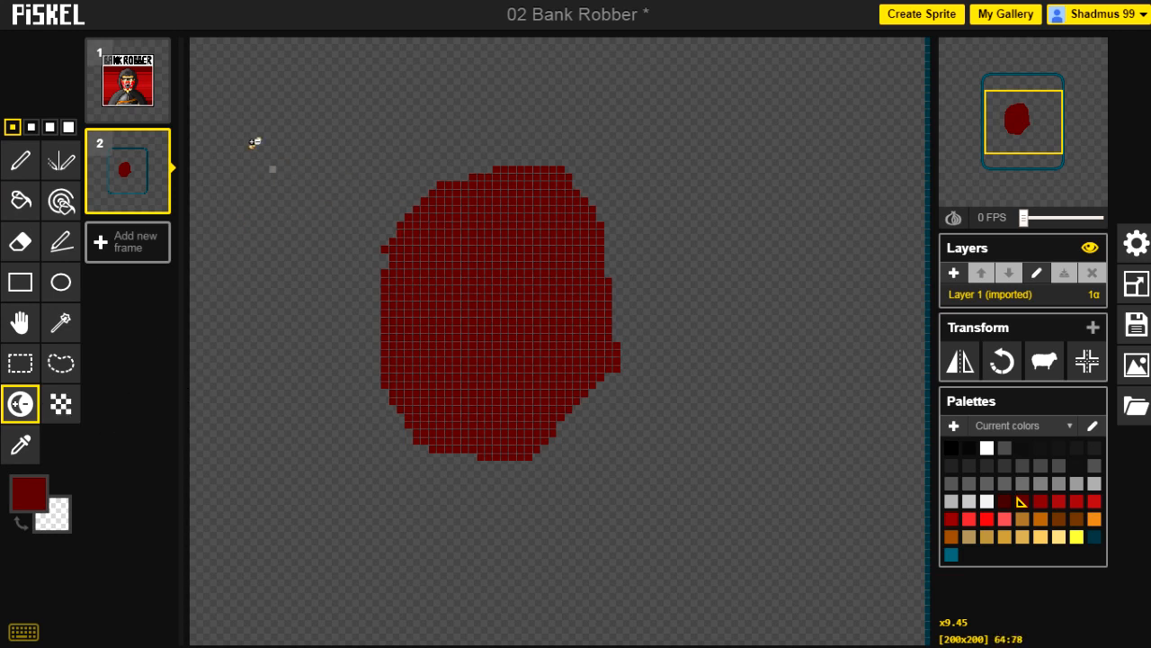
left_click(464, 313)
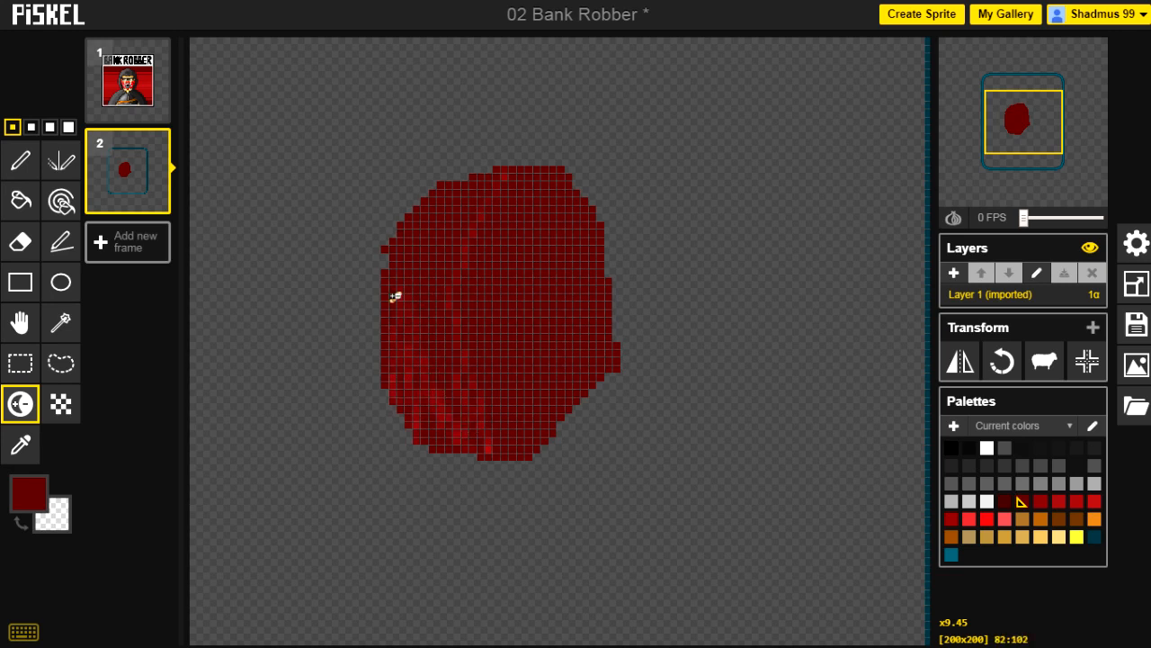
mouse_move(464, 209)
left_mouse_down()
mouse_move(447, 180)
mouse_move(410, 213)
mouse_move(425, 334)
mouse_move(445, 327)
mouse_move(451, 400)
left_mouse_up()
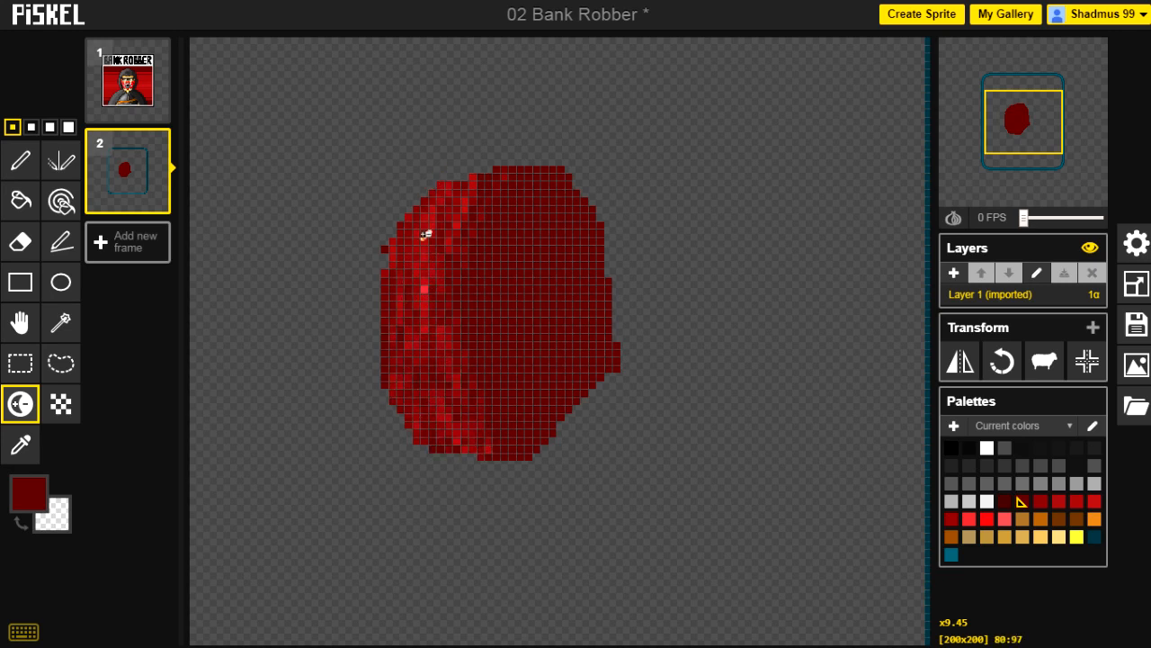
mouse_move(441, 373)
left_mouse_down()
mouse_move(435, 402)
mouse_move(450, 418)
mouse_move(451, 454)
left_mouse_up()
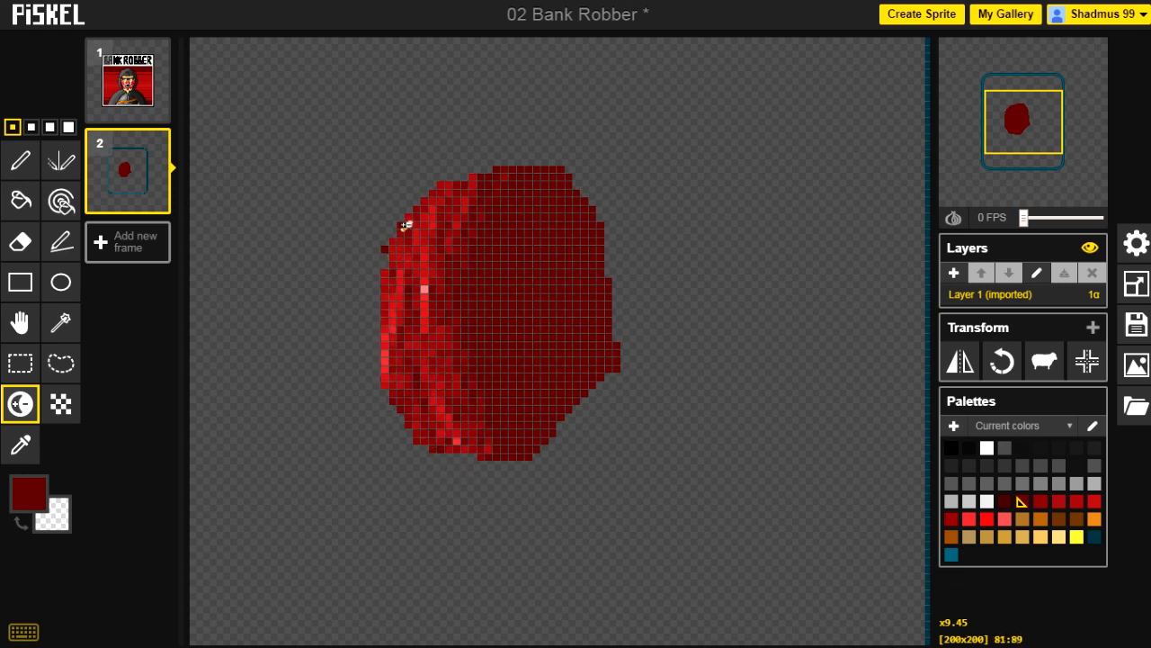
left_click_drag(467, 185, 425, 299)
left_click_drag(441, 372, 441, 329)
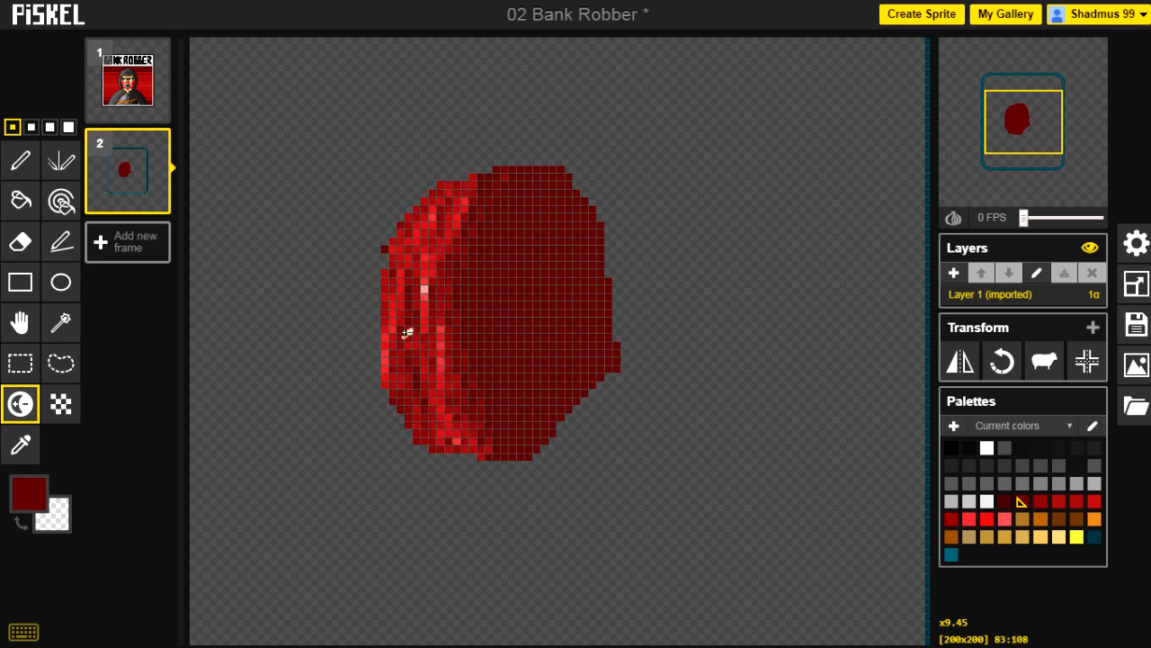
left_click_drag(389, 320, 386, 249)
mouse_move(433, 440)
left_mouse_down()
mouse_move(403, 369)
mouse_move(406, 207)
left_mouse_up()
left_click_drag(475, 214, 458, 217)
left_click_drag(385, 369, 393, 298)
mouse_move(447, 439)
left_mouse_down()
mouse_move(433, 425)
mouse_move(457, 430)
left_mouse_up()
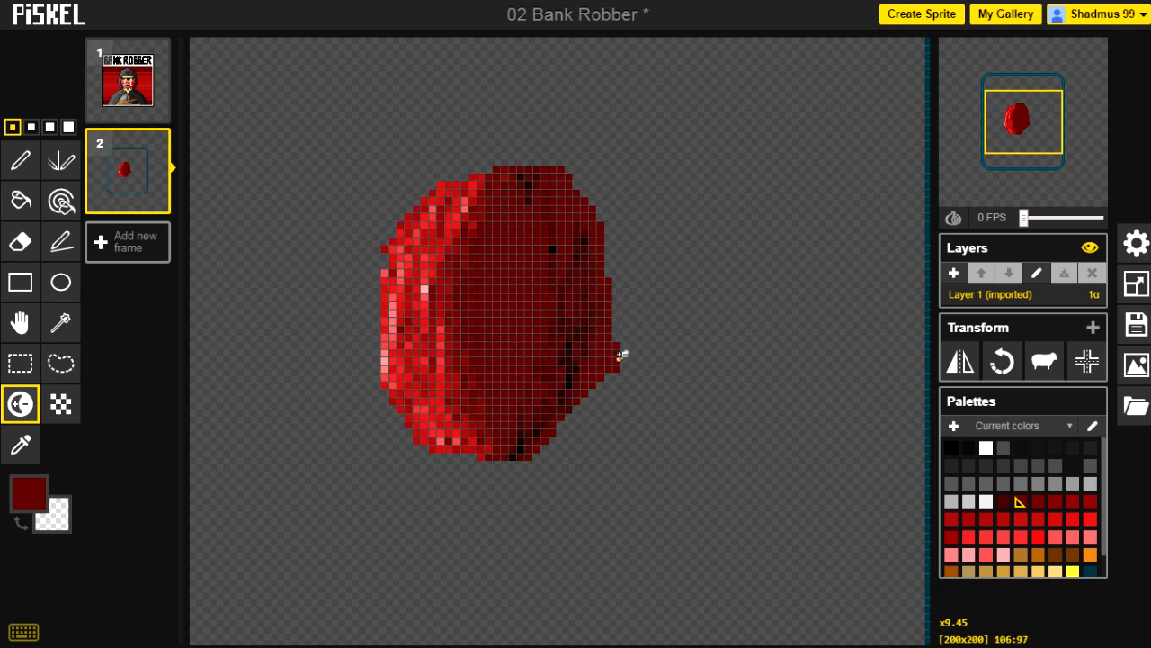
Darken the blob's right side and middle with shading strokes running from its upper to its lower part
left_click_drag(584, 241, 585, 284)
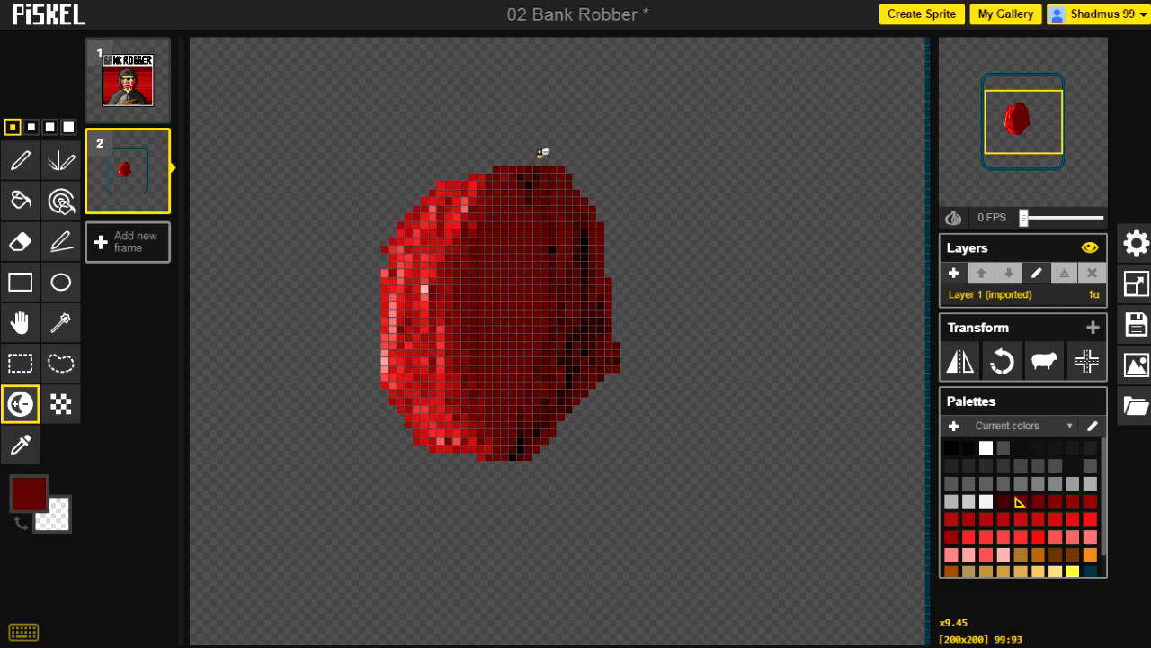
left_click_drag(570, 169, 608, 286)
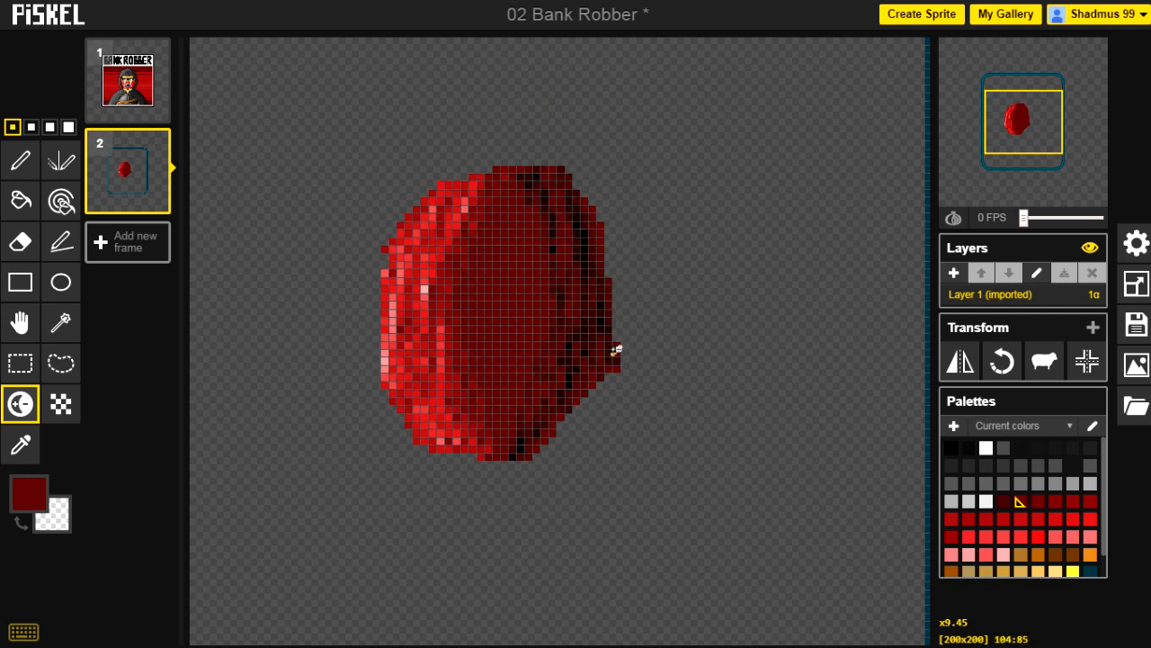
mouse_move(483, 199)
left_mouse_down()
mouse_move(474, 331)
mouse_move(537, 403)
left_mouse_up()
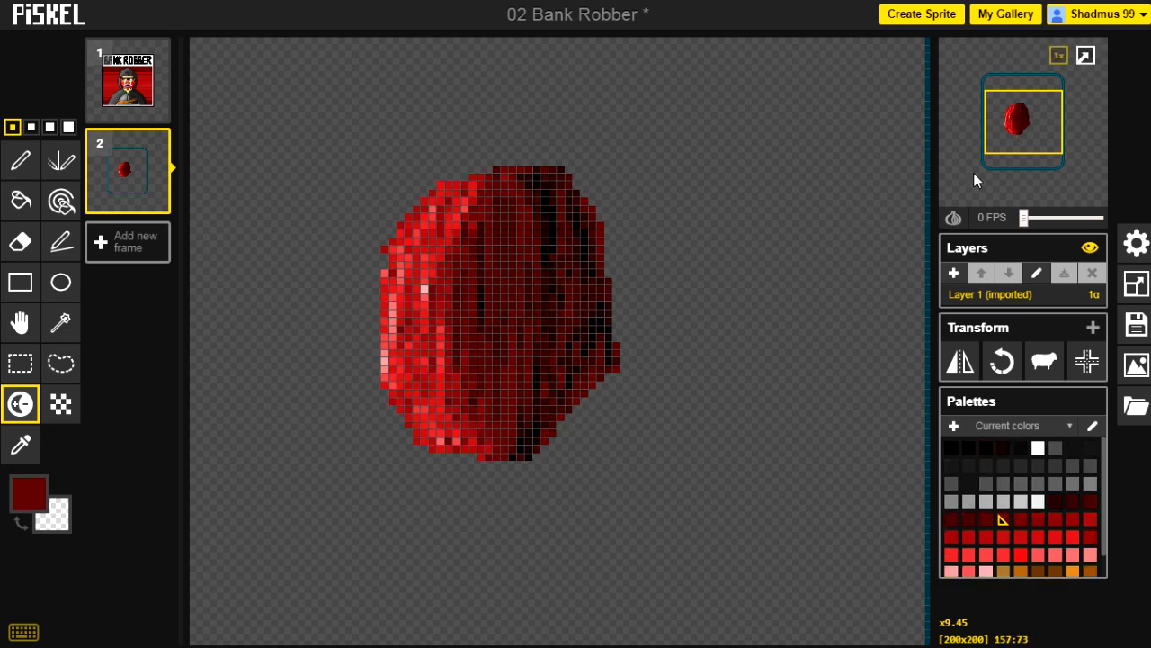
Lasso the whole shaded blob, delete it, and drop the selection
scroll(745, 309, "down", 3)
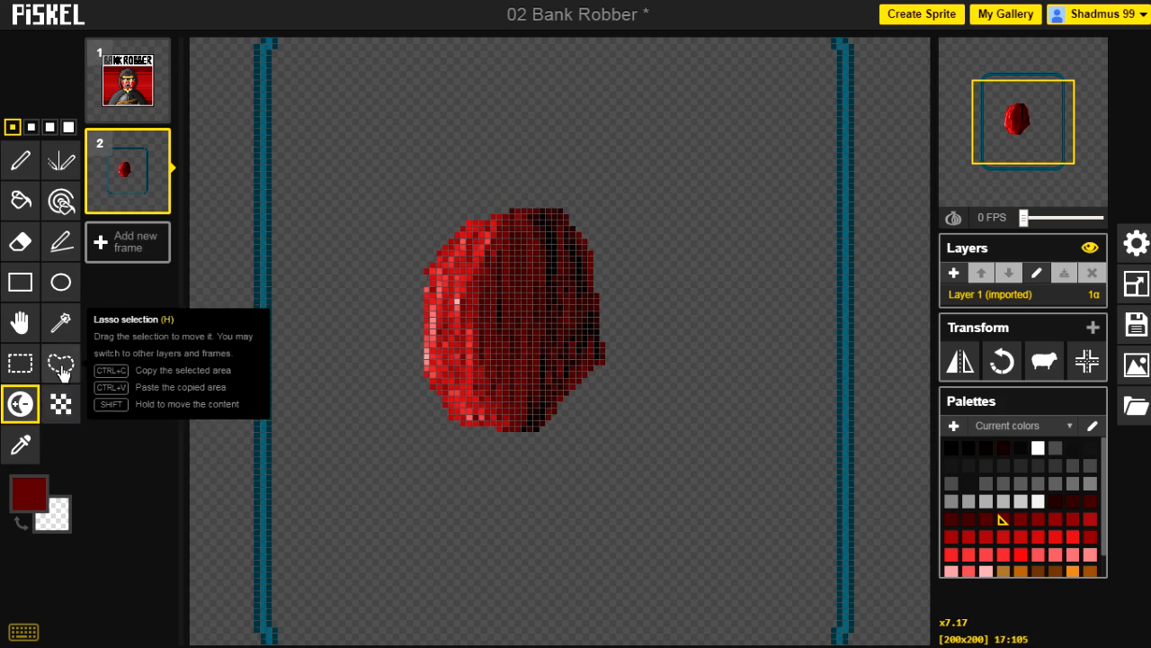
left_click(63, 367)
mouse_move(462, 188)
left_mouse_down()
mouse_move(383, 439)
mouse_move(463, 486)
mouse_move(595, 442)
mouse_move(595, 267)
mouse_move(552, 196)
mouse_move(581, 184)
left_mouse_up()
key("Delete")
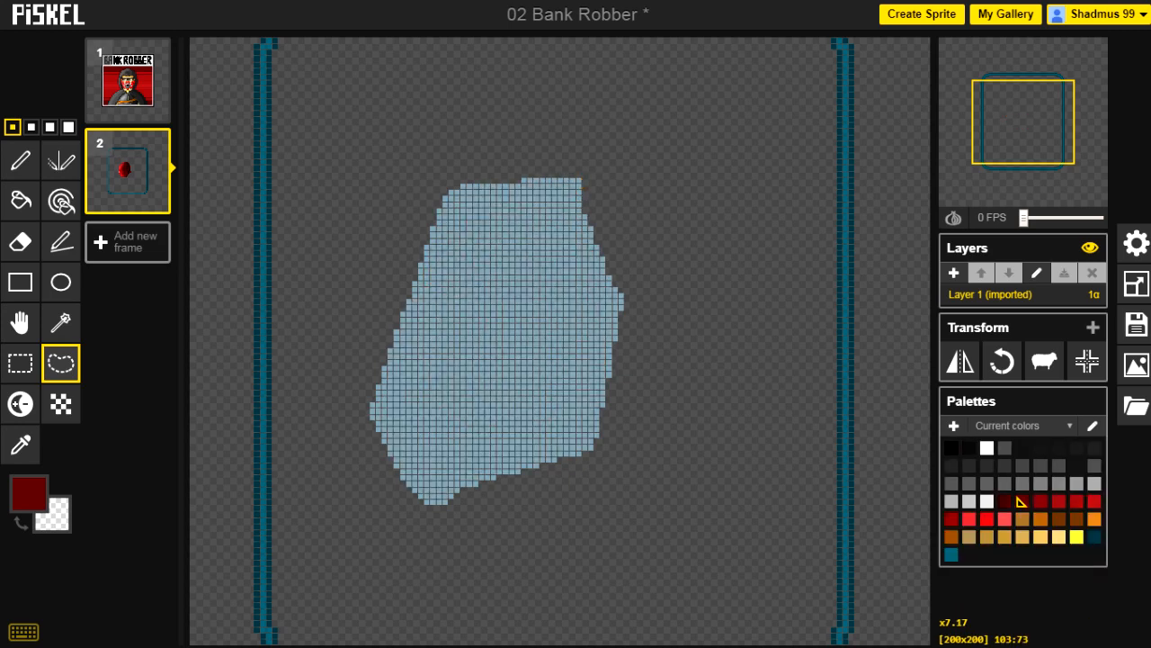
left_click(591, 167)
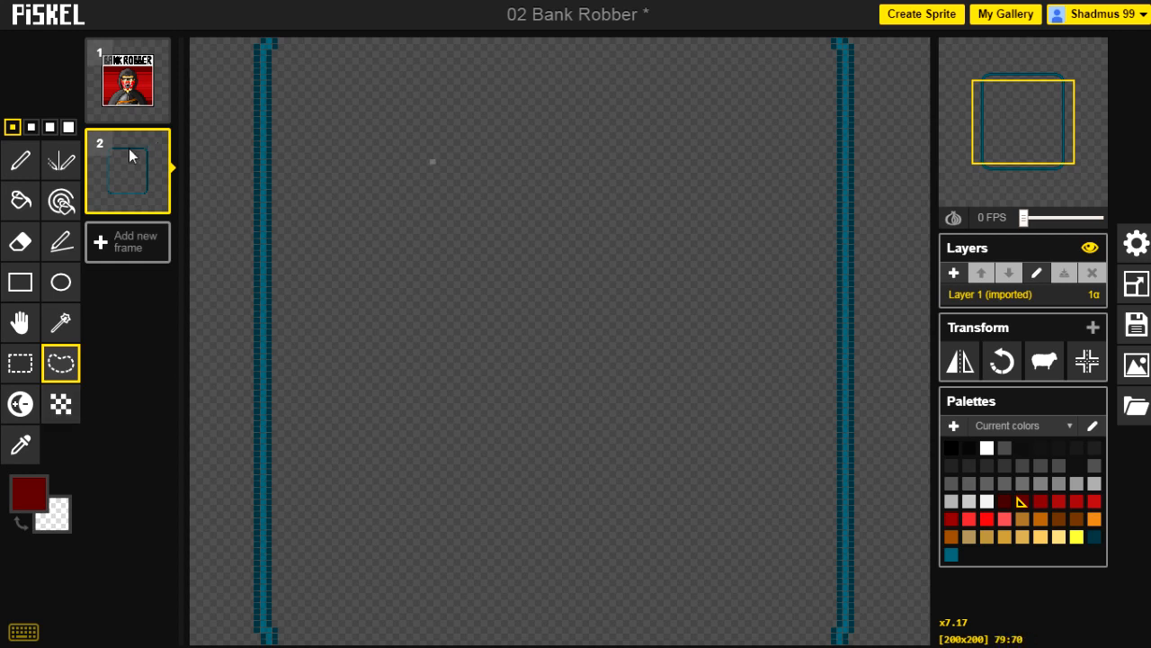
Draw an upright dark red rectangle inside the frame and fill it with the same colour
left_click(20, 282)
left_click_drag(419, 196, 610, 436)
key("b")
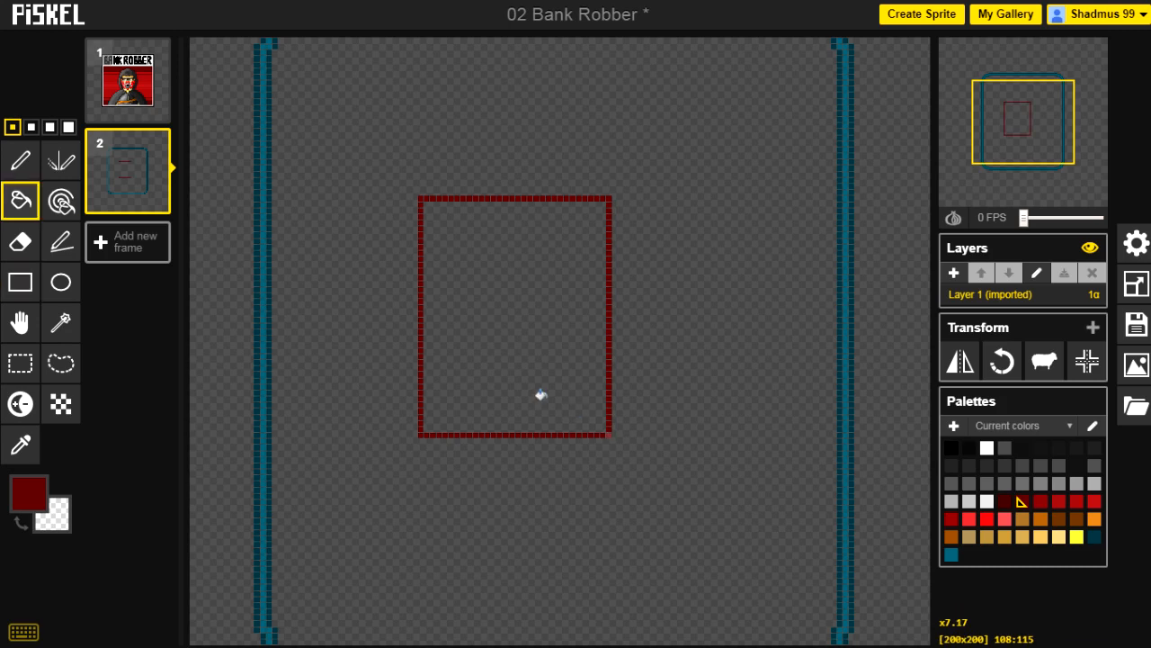
left_click(424, 431)
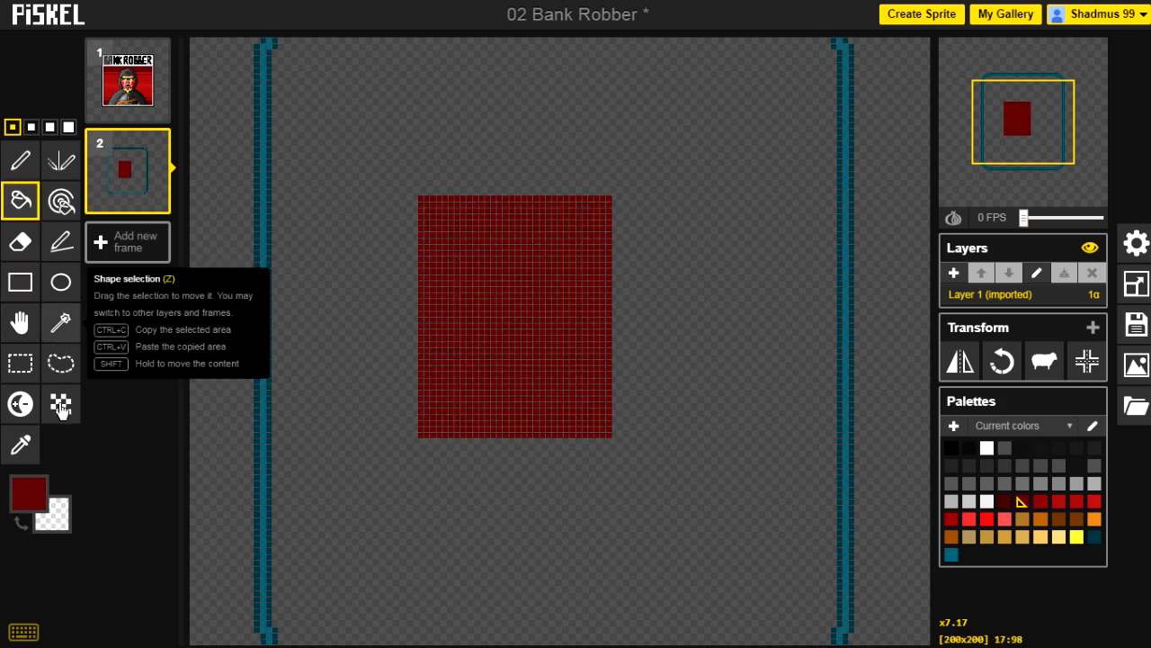
Activate the Dithering tool and set the secondary colour to #2f0000
left_click(60, 407)
scroll(389, 423, "up", 5)
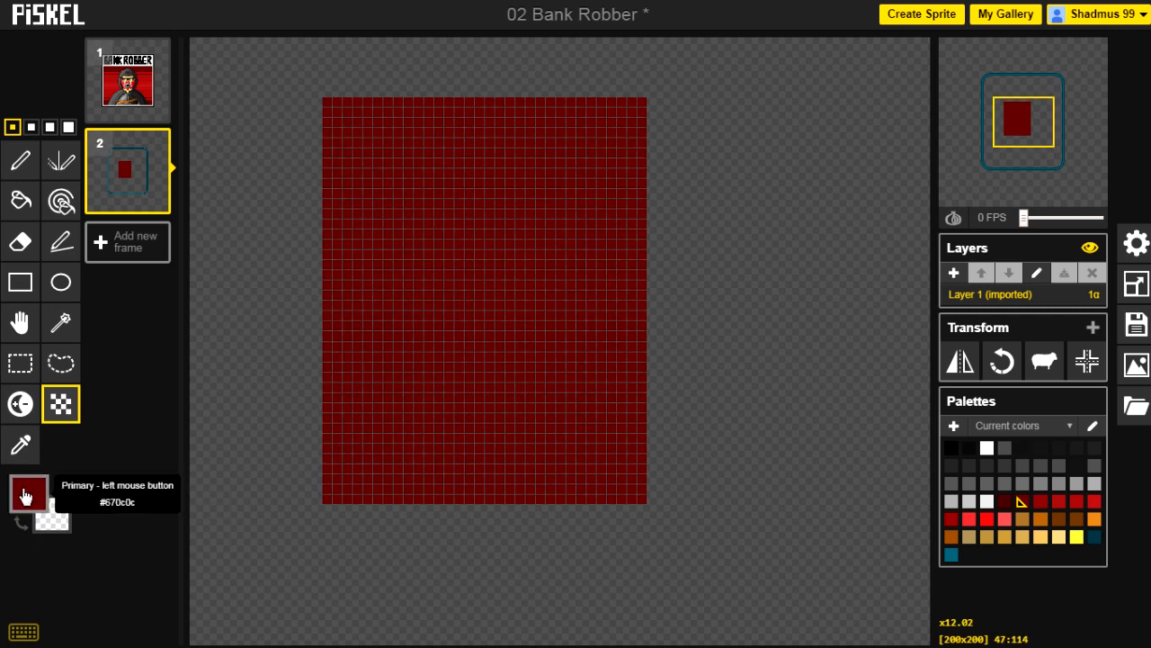
left_click(54, 518)
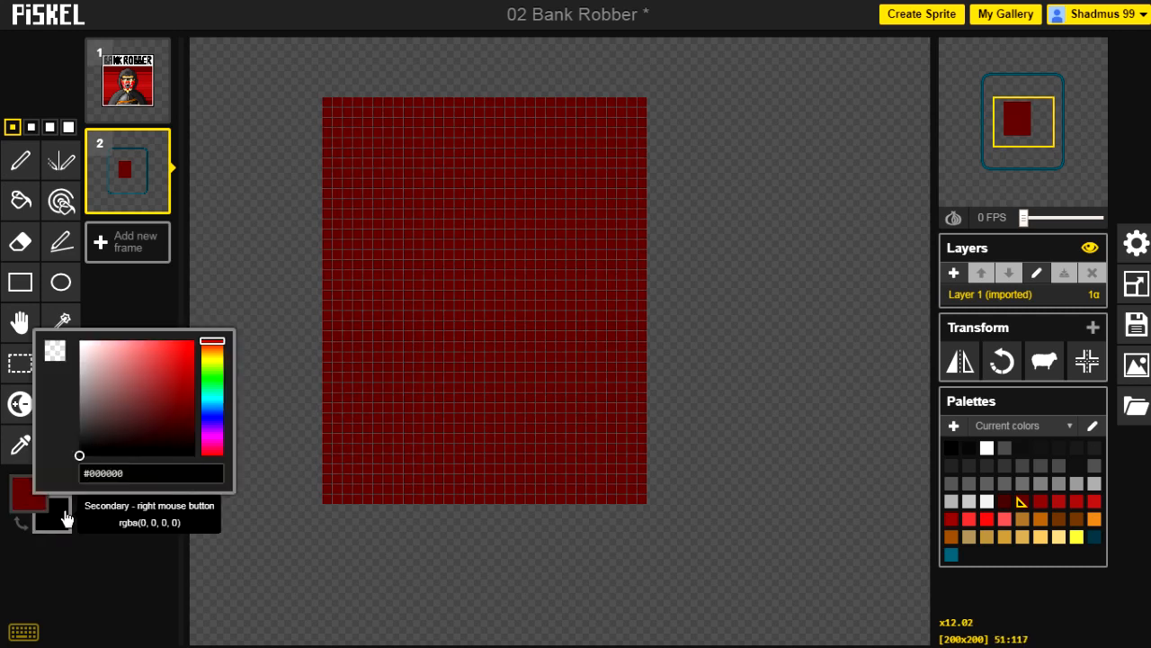
left_click_drag(195, 416, 210, 436)
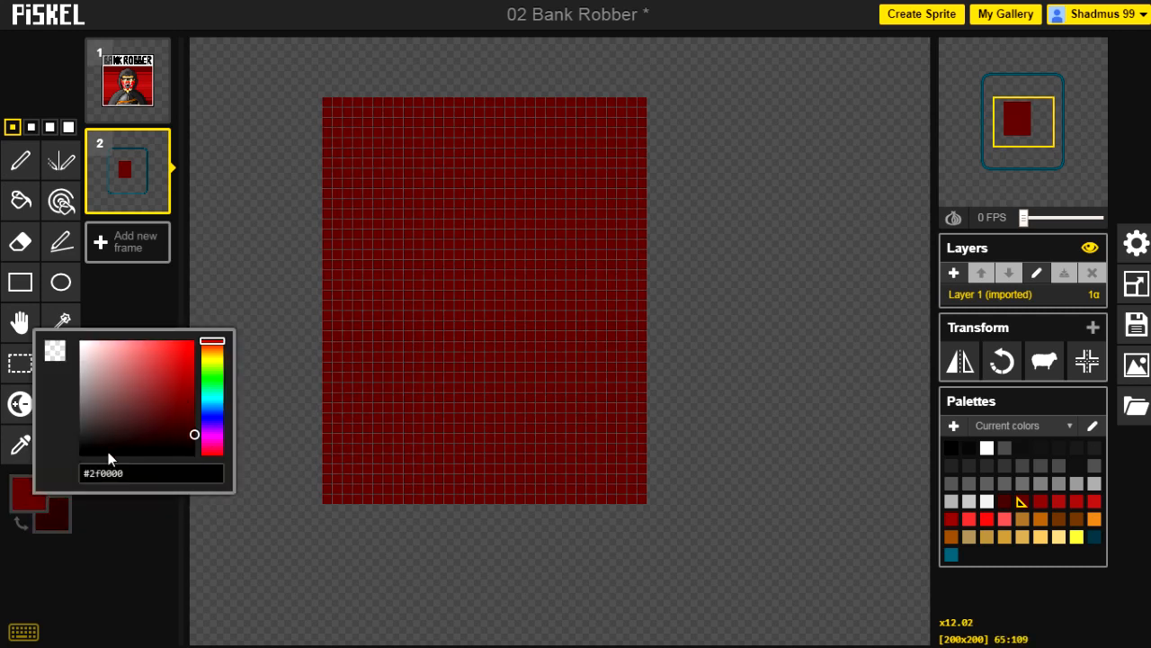
left_click(114, 565)
Dither a narrow vertical strip along the red rectangle's left edge with the primary and secondary colours
left_click(336, 488)
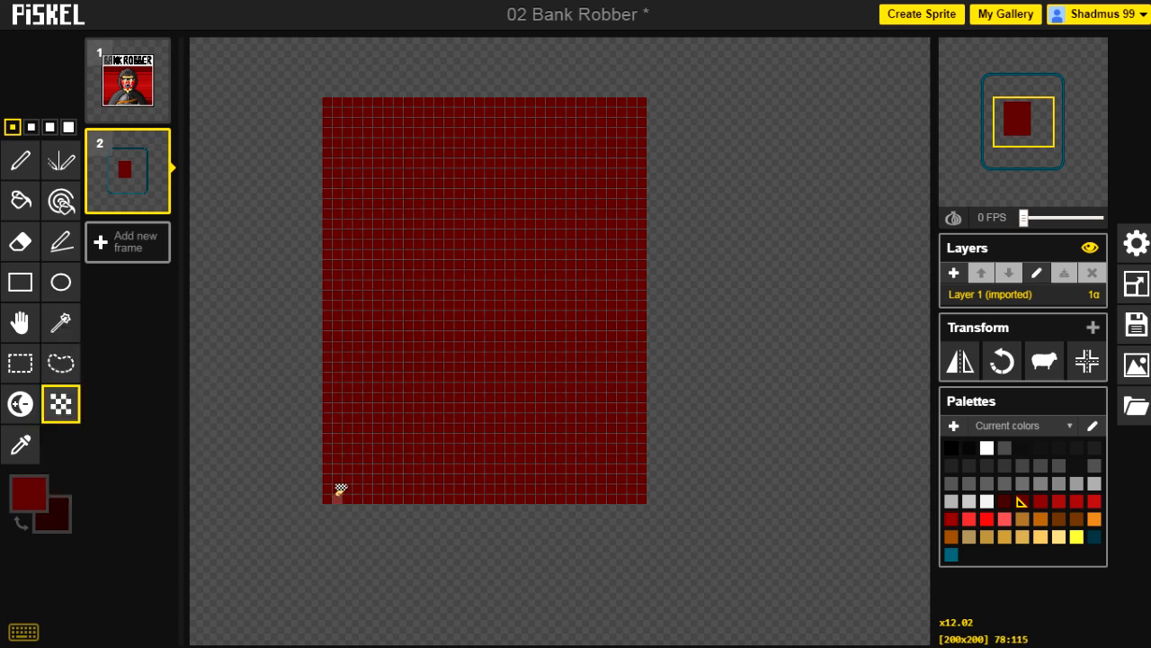
mouse_move(341, 441)
left_mouse_down()
mouse_move(339, 98)
mouse_move(326, 267)
mouse_move(332, 495)
mouse_move(347, 504)
mouse_move(335, 505)
left_mouse_up()
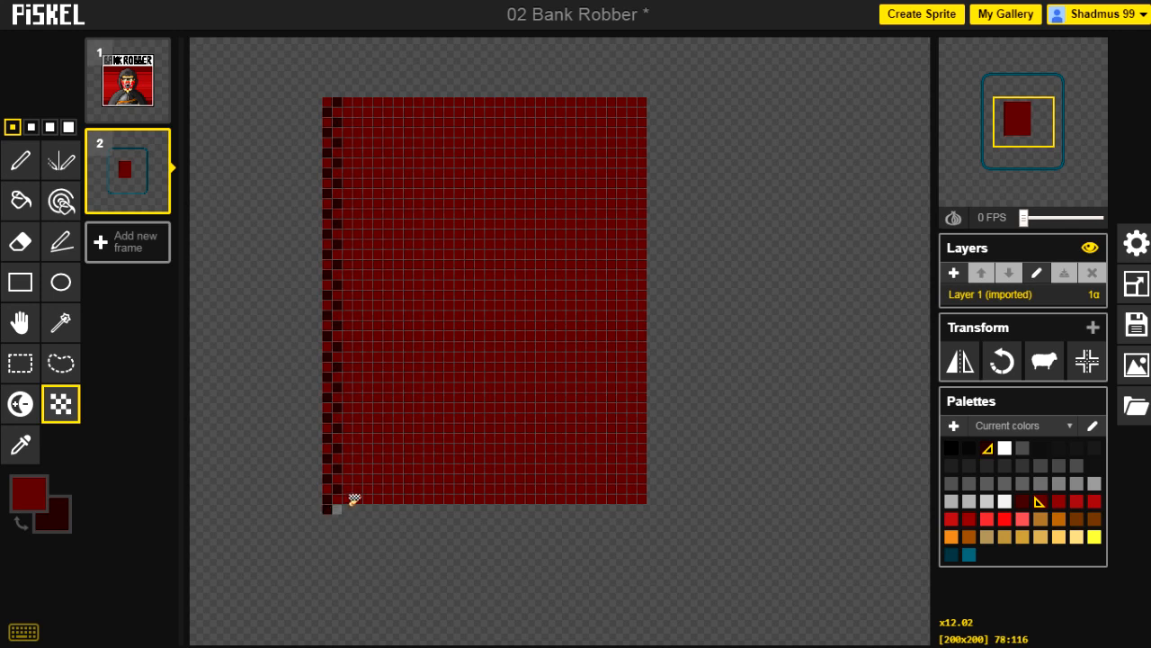
left_click_drag(356, 492, 351, 199)
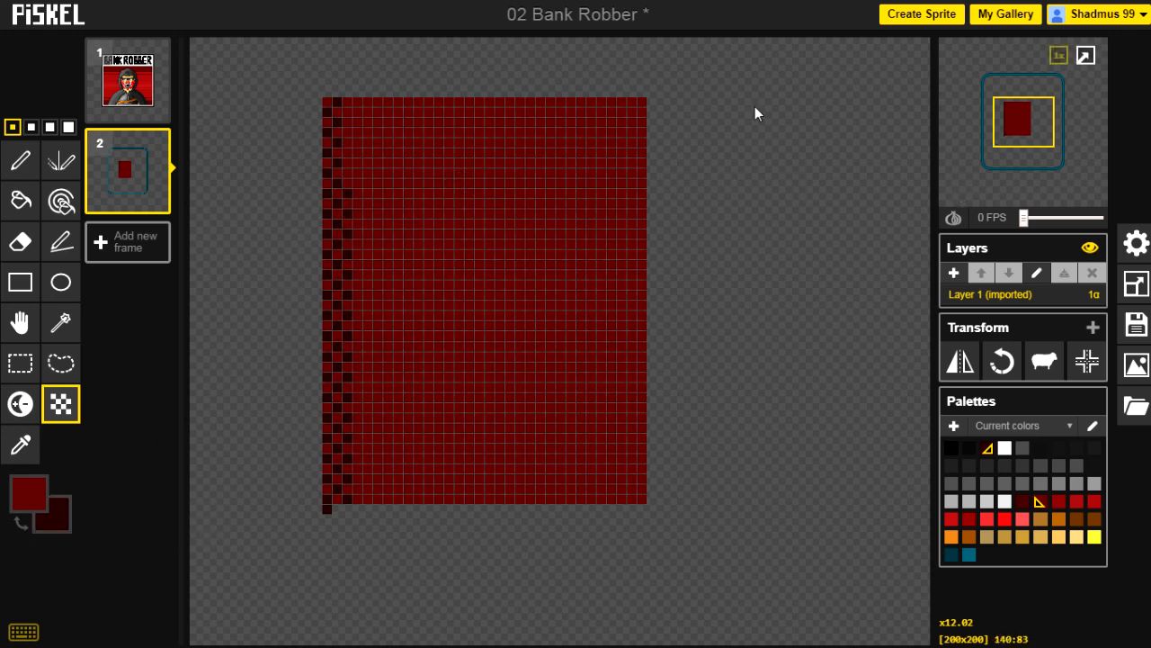
Extend the dithered strip along the dark red rectangle's left side by two more pixel columns over its full height
mouse_move(354, 174)
left_mouse_down()
mouse_move(349, 97)
mouse_move(362, 109)
mouse_move(357, 357)
left_mouse_up()
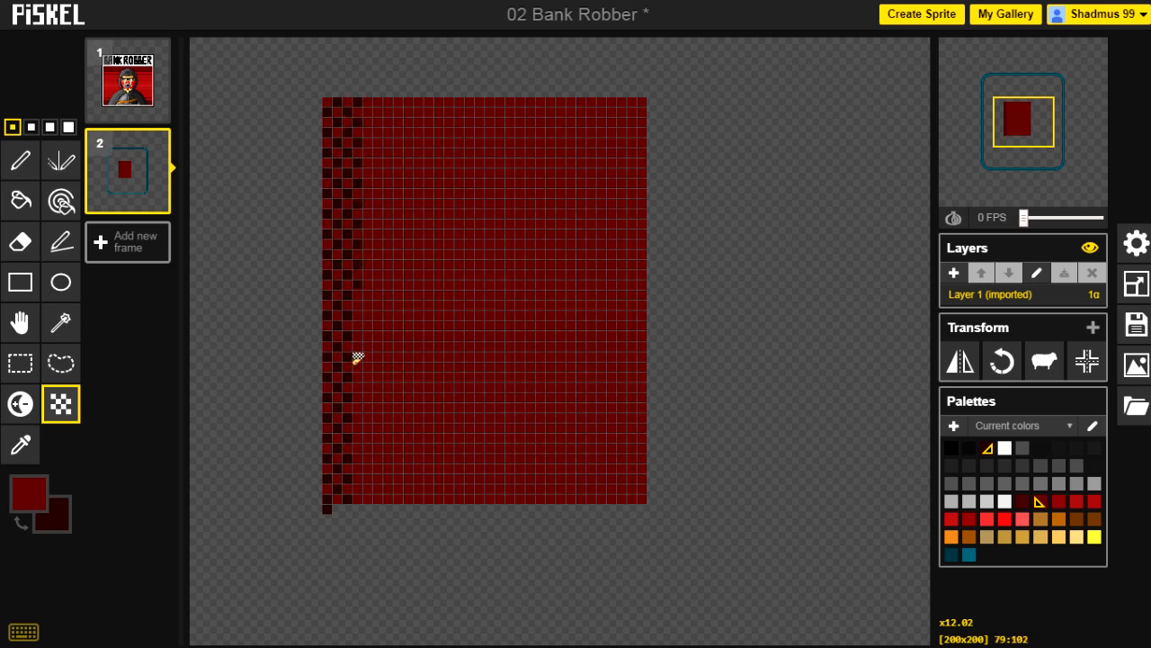
left_click_drag(358, 431, 362, 483)
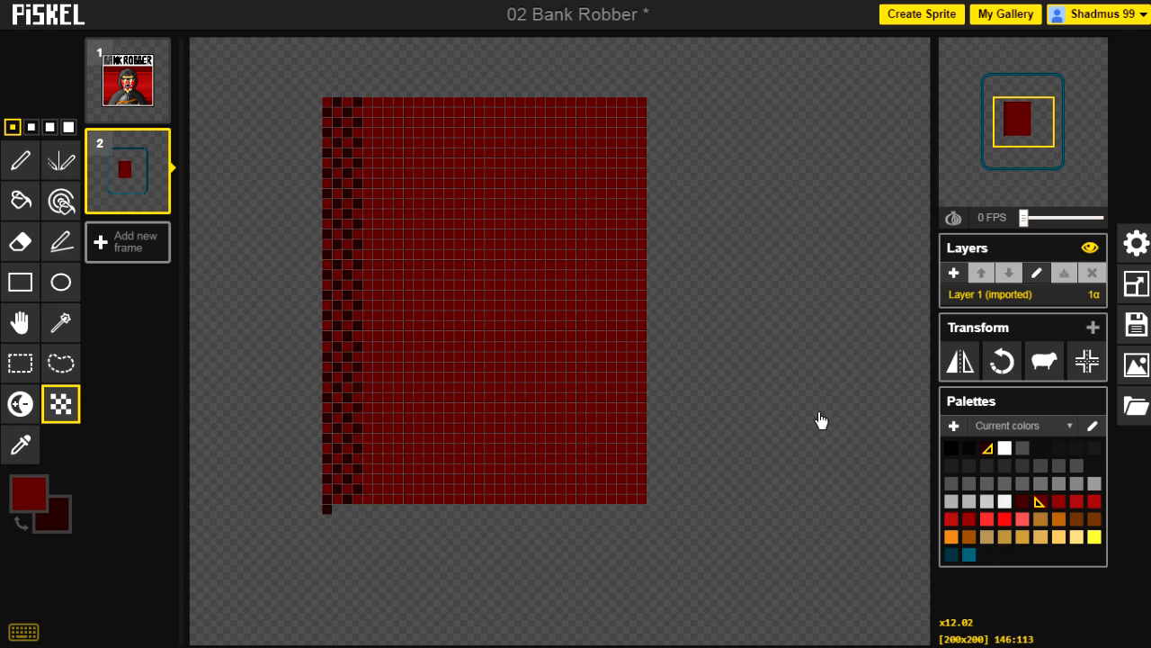
left_click_drag(373, 490, 376, 104)
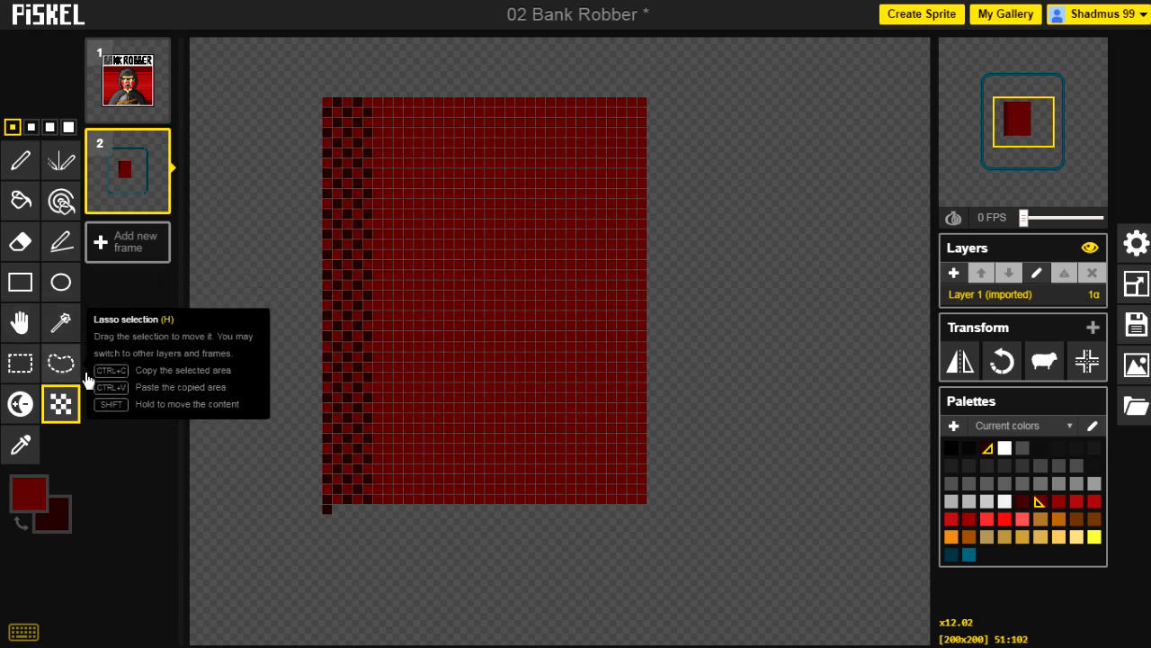
Sample the transparent background as the primary colour and clear both red shades of the dithered rectangle with the same-colour fill tool
key("o")
left_click(223, 435)
key("a")
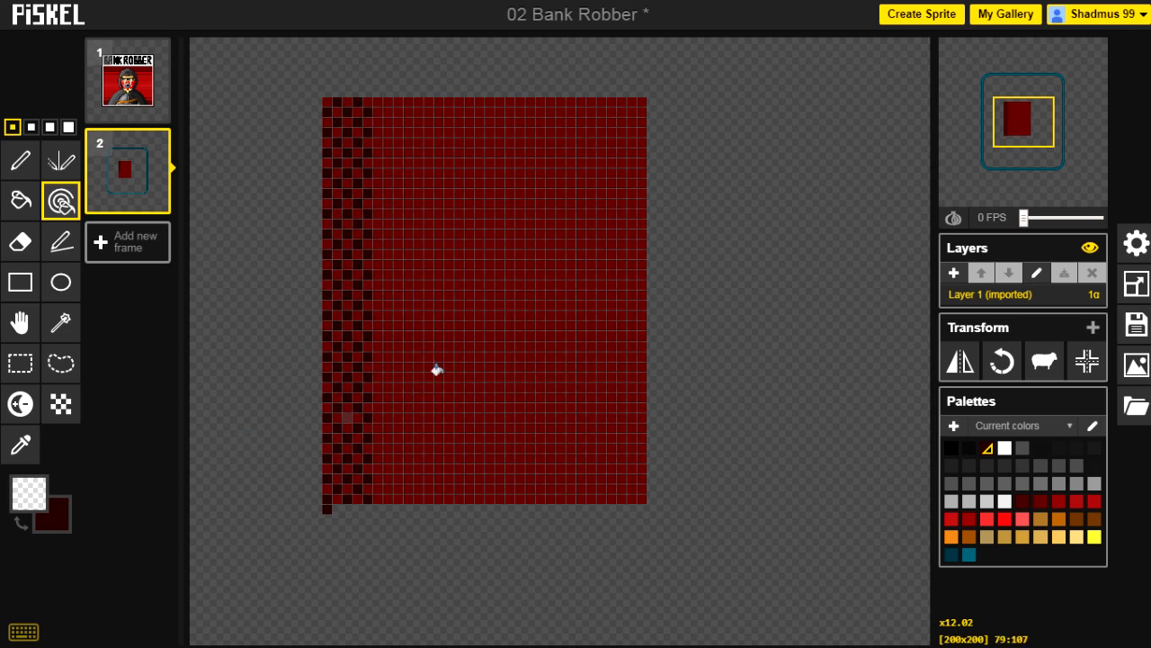
left_click(357, 347)
left_click(356, 346)
Draw a tall curved blob outline in light red #fb5757 with the Pen near the frame's left side and fill it
key("p")
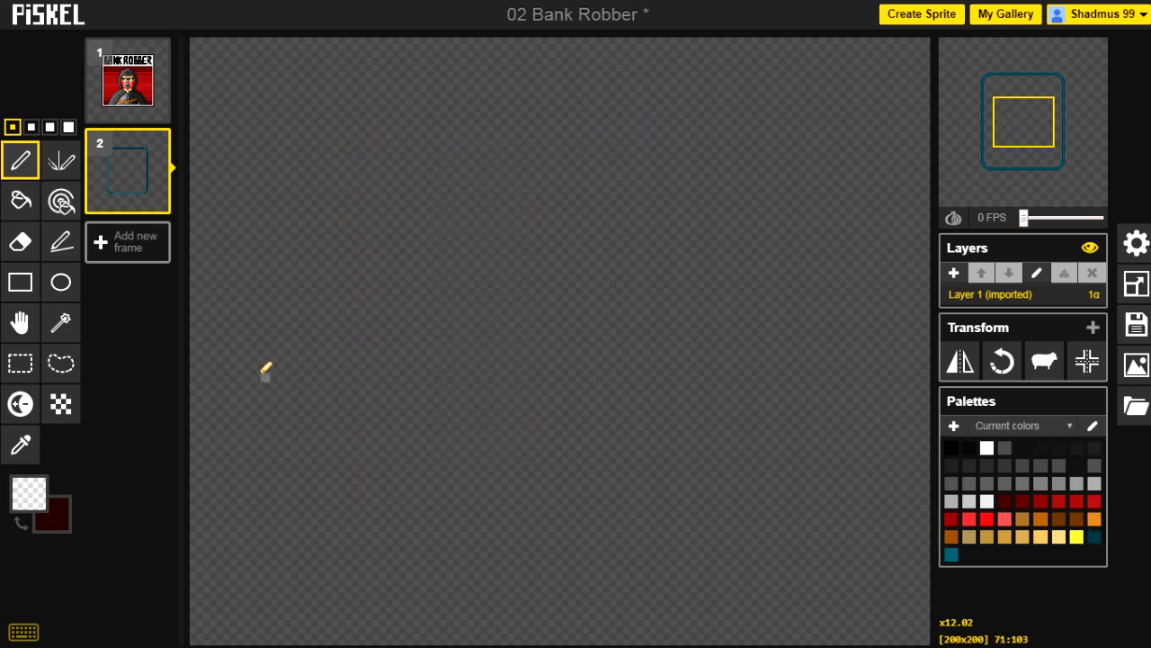
left_click(25, 443)
key("minus")
key("minus")
key("minus")
key("minus")
key("minus")
key("minus")
key("minus")
key("minus")
key("minus")
key("minus")
key("plus")
key("plus")
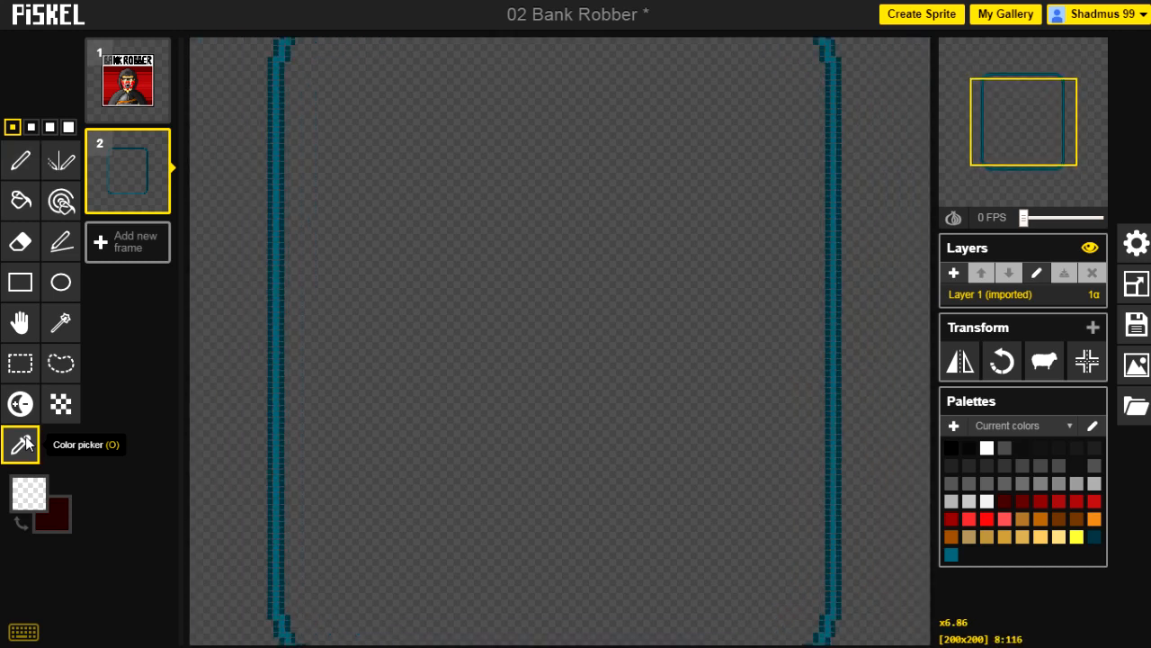
left_click(1005, 520)
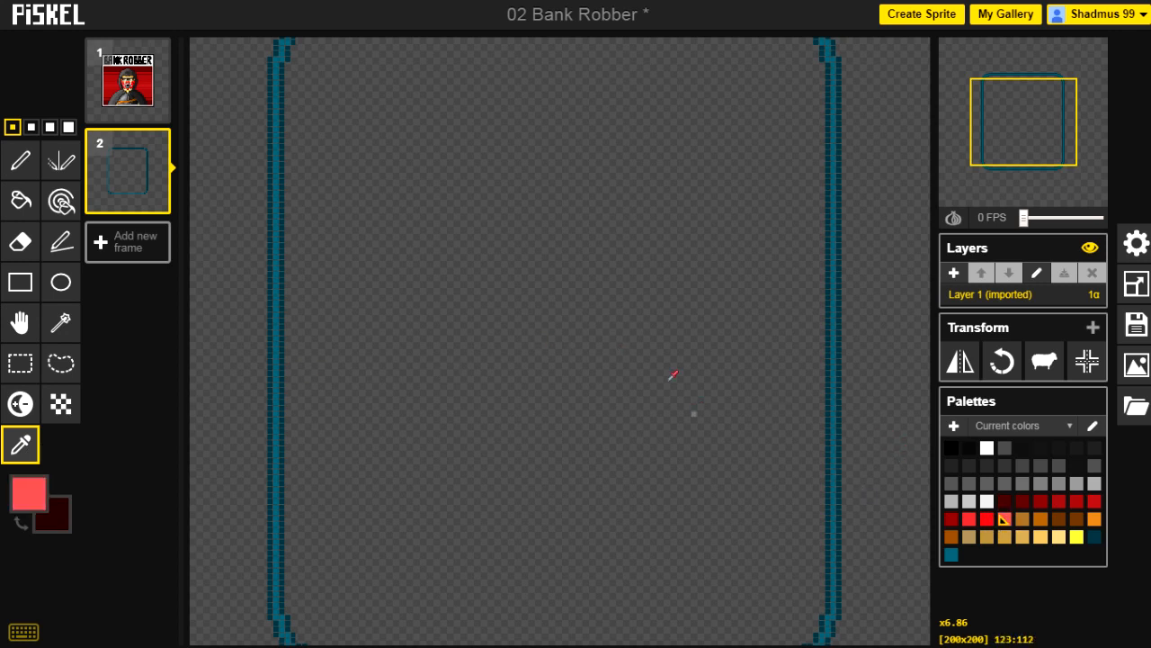
left_click(412, 134)
key("p")
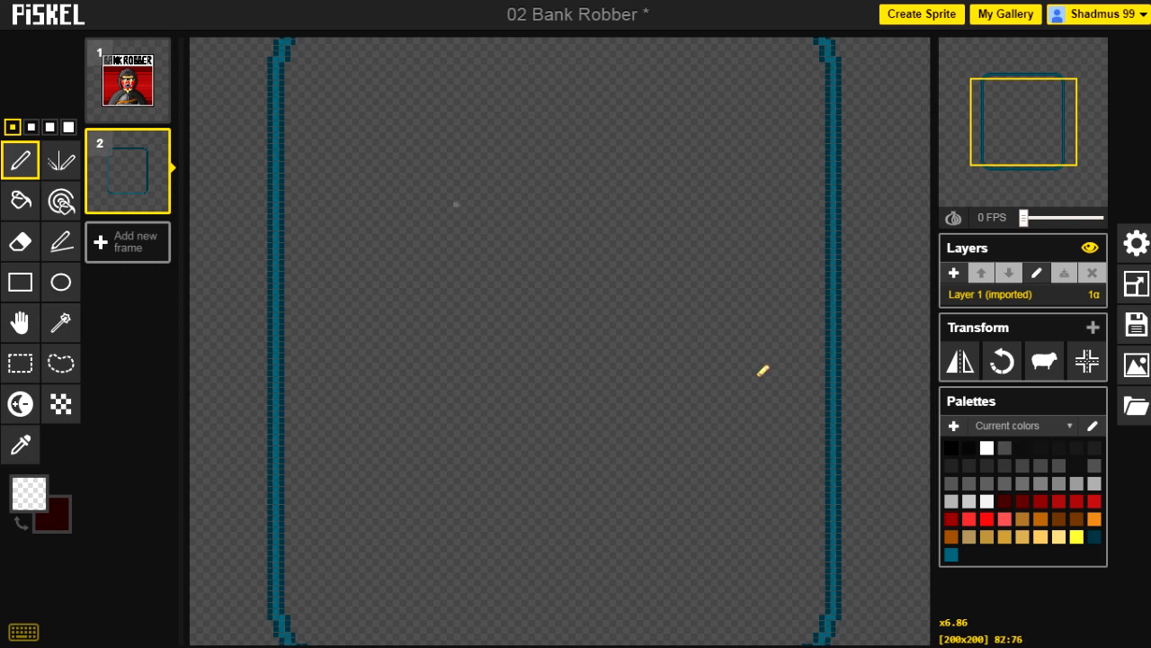
left_click(1004, 520)
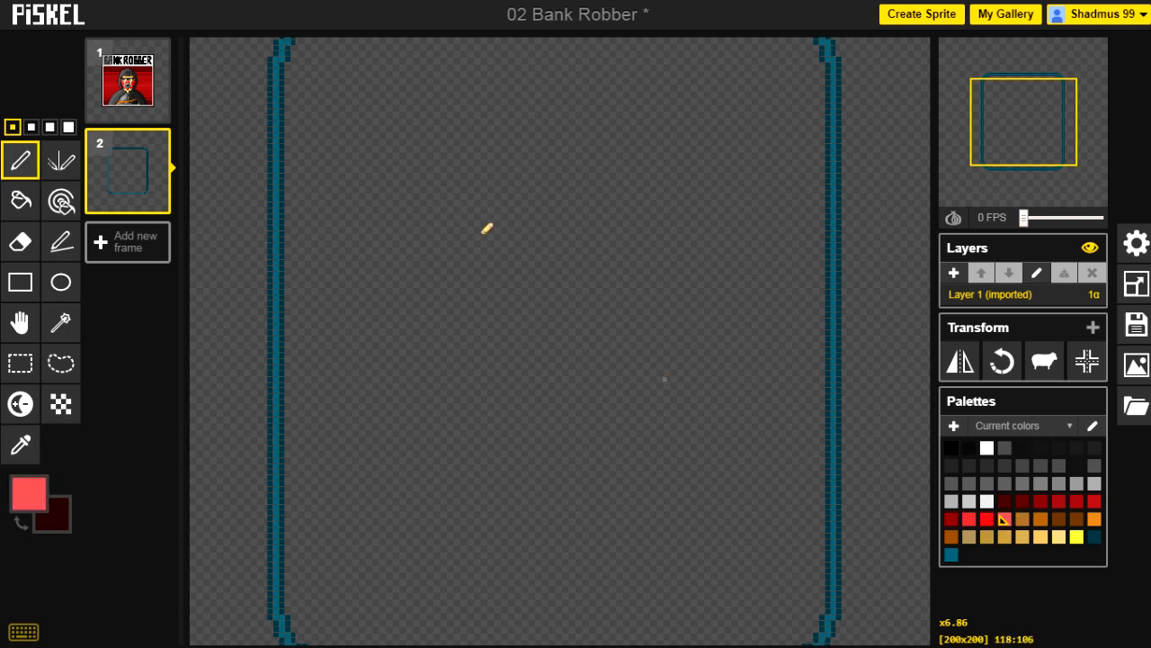
mouse_move(367, 151)
left_mouse_down()
mouse_move(459, 163)
mouse_move(390, 276)
mouse_move(413, 383)
mouse_move(362, 436)
mouse_move(348, 202)
mouse_move(379, 135)
left_mouse_up()
key("b")
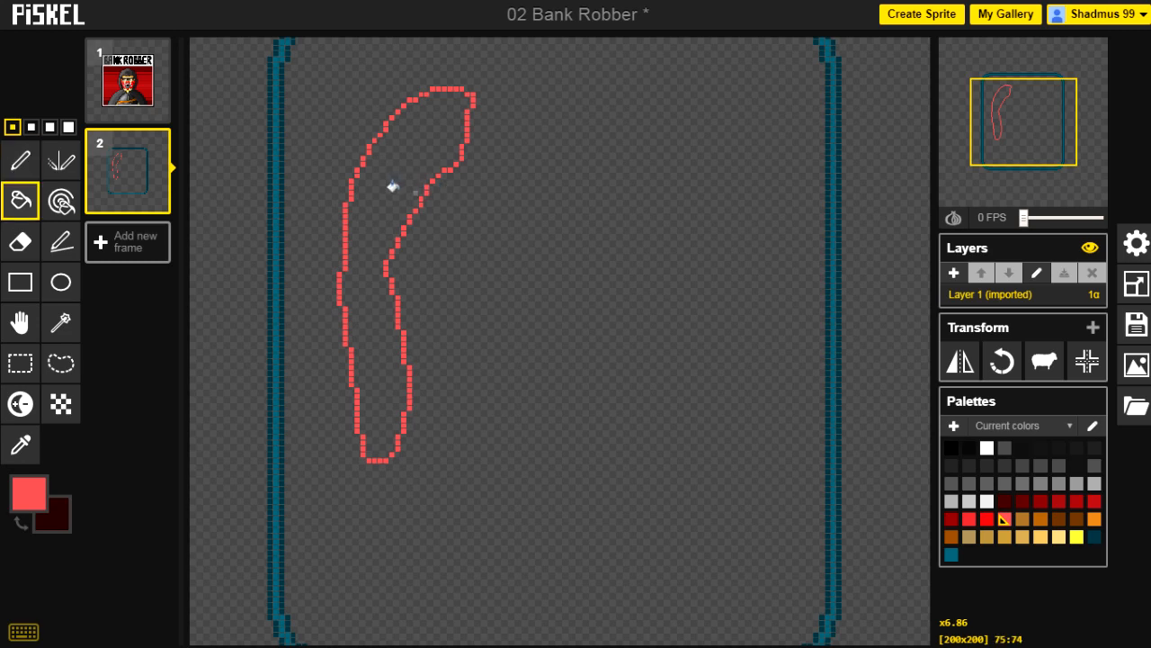
left_click(396, 185)
Draw a notched, pointed shape outline in orange in the middle of the frame and fill it with the same colour
left_click(1041, 519)
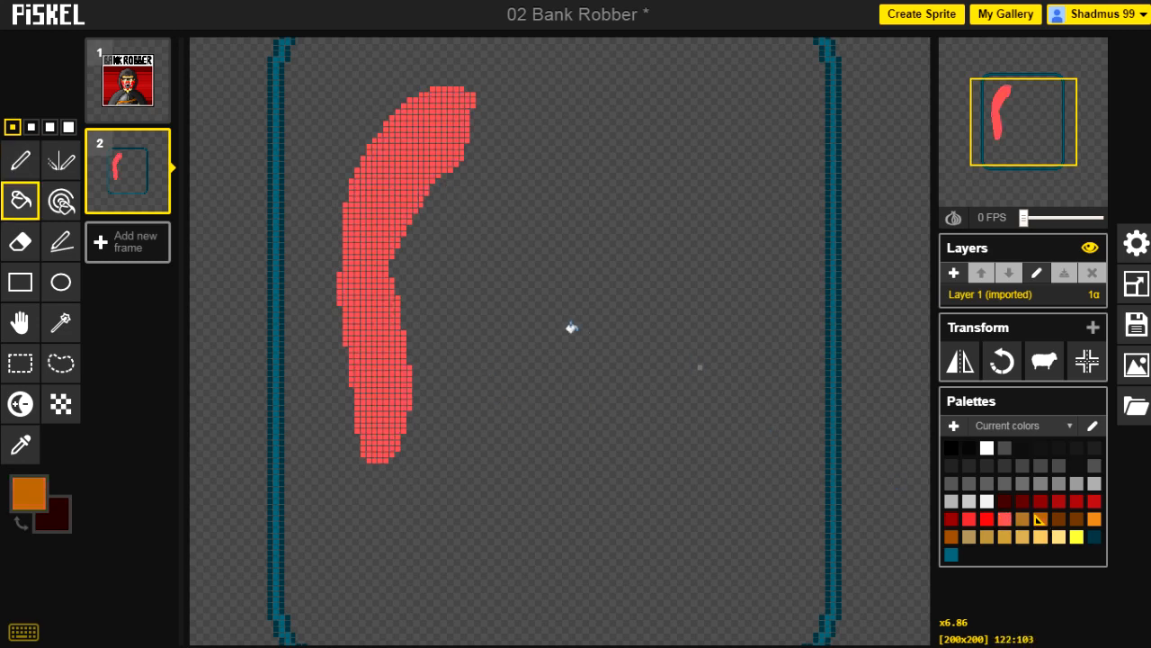
key("p")
mouse_move(534, 259)
left_mouse_down()
mouse_move(609, 232)
mouse_move(565, 371)
mouse_move(536, 557)
mouse_move(484, 355)
mouse_move(544, 257)
left_mouse_up()
key("b")
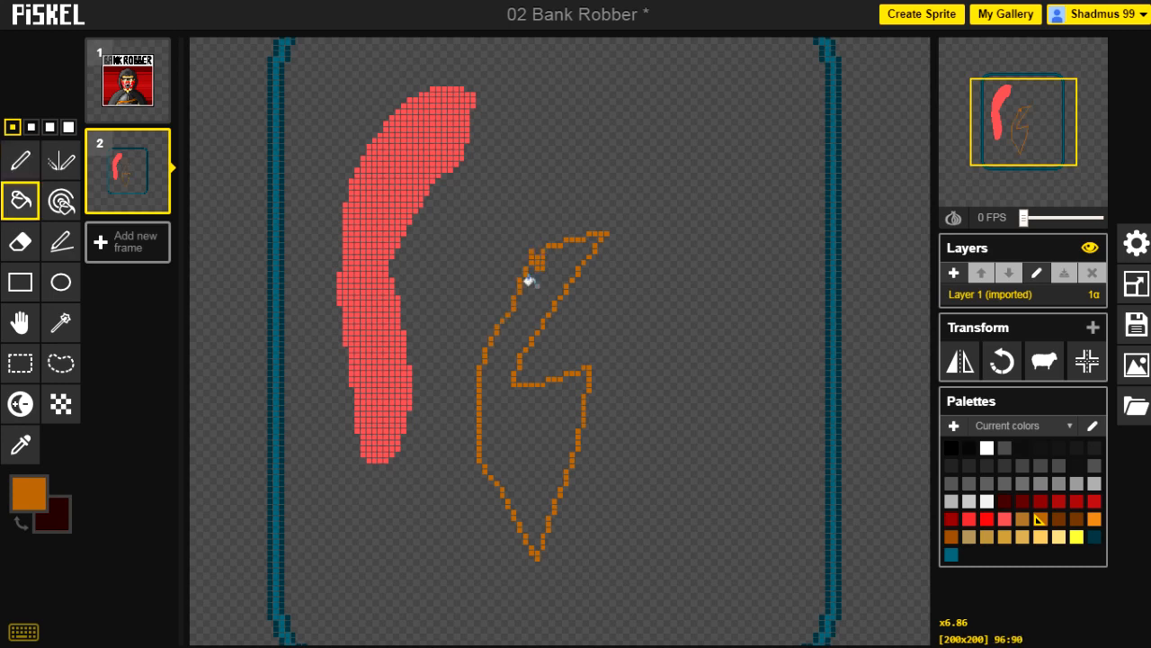
left_click(529, 280)
Draw and fill a dark teal leaf in the frame's lower-right area, and fill the surrounding frame interior with dark grey
left_click(1095, 537)
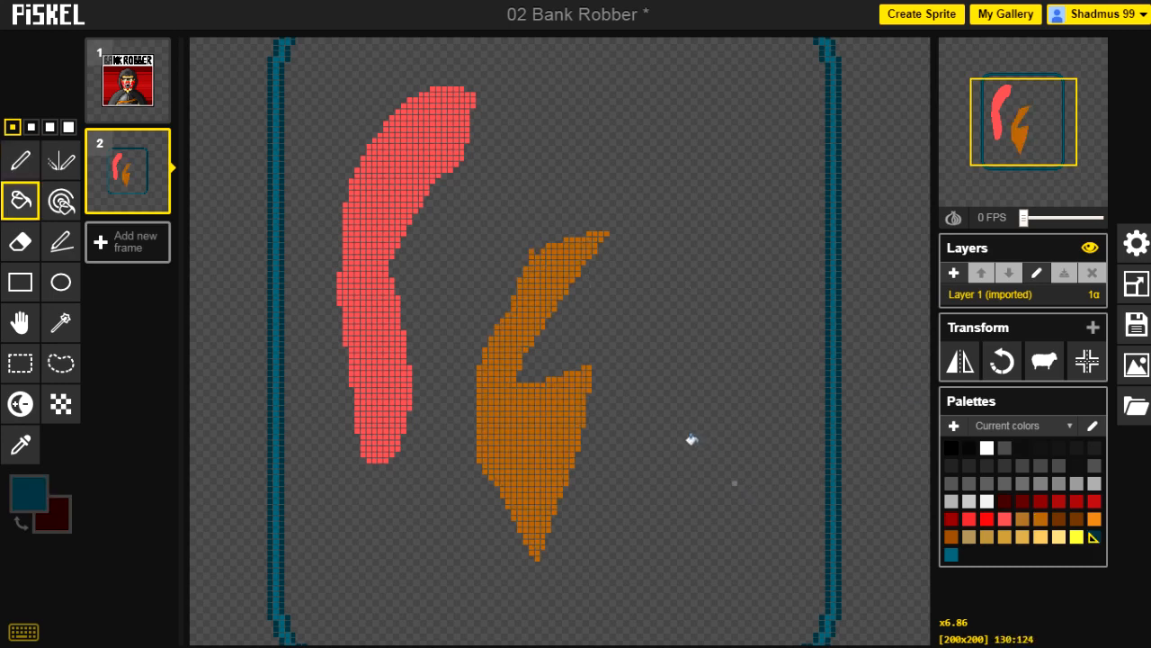
left_click(784, 397)
key("ctrl+z")
key("p")
mouse_move(699, 437)
left_mouse_down()
mouse_move(663, 599)
mouse_move(685, 490)
left_mouse_up()
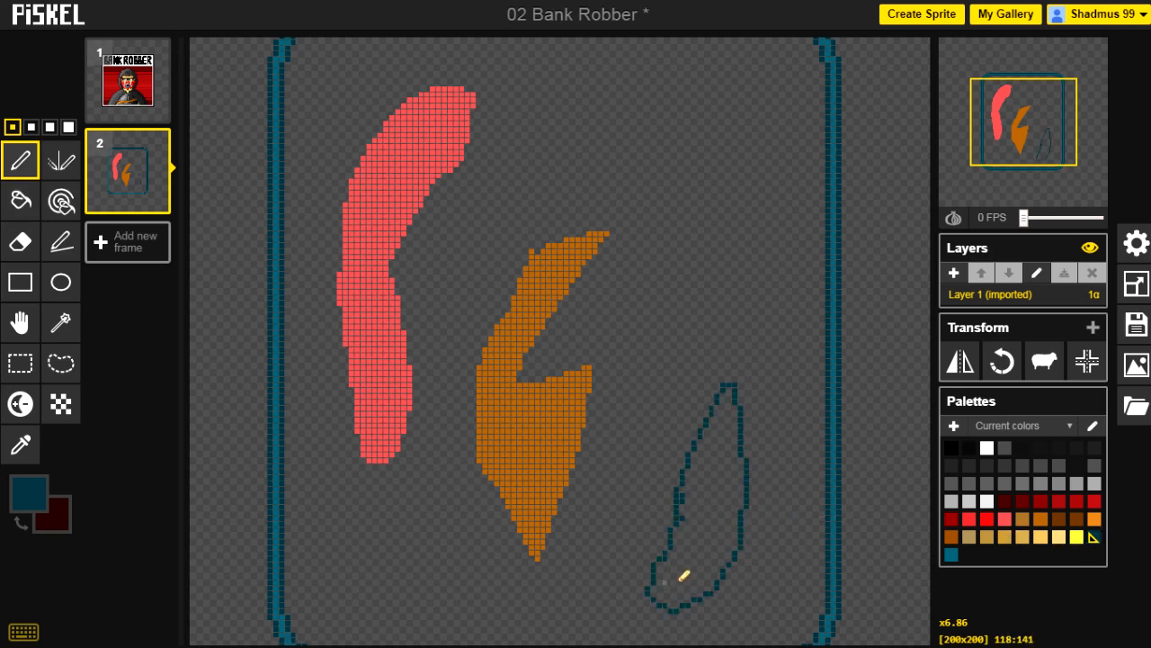
key("b")
left_click(699, 562)
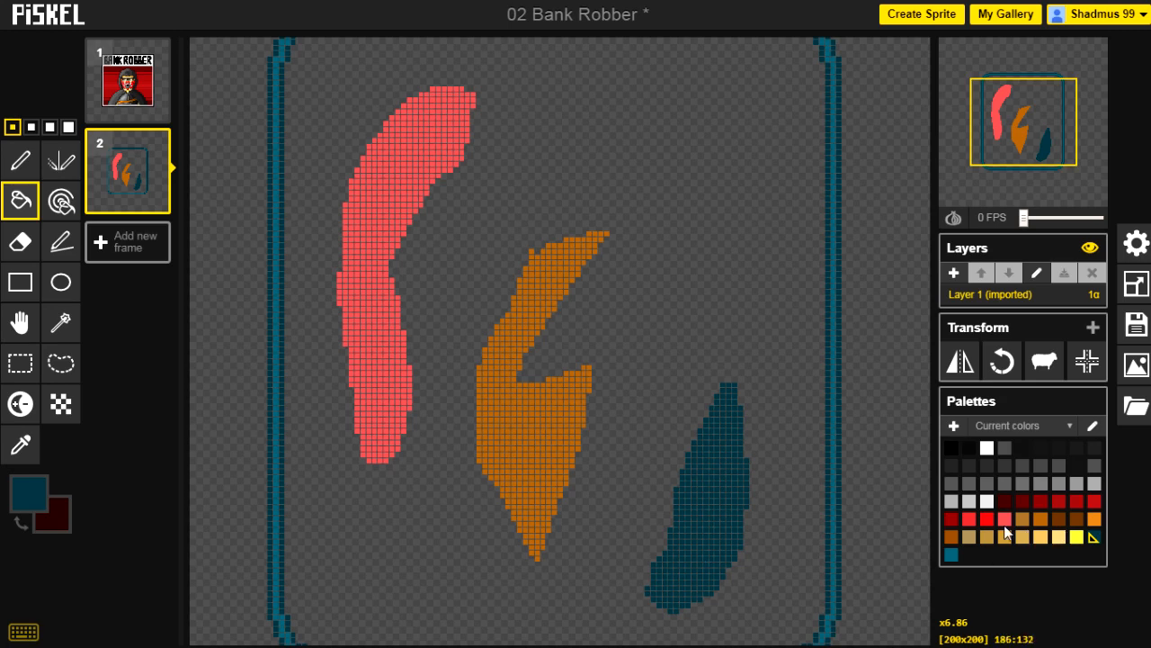
left_click(1004, 466)
left_click(715, 258)
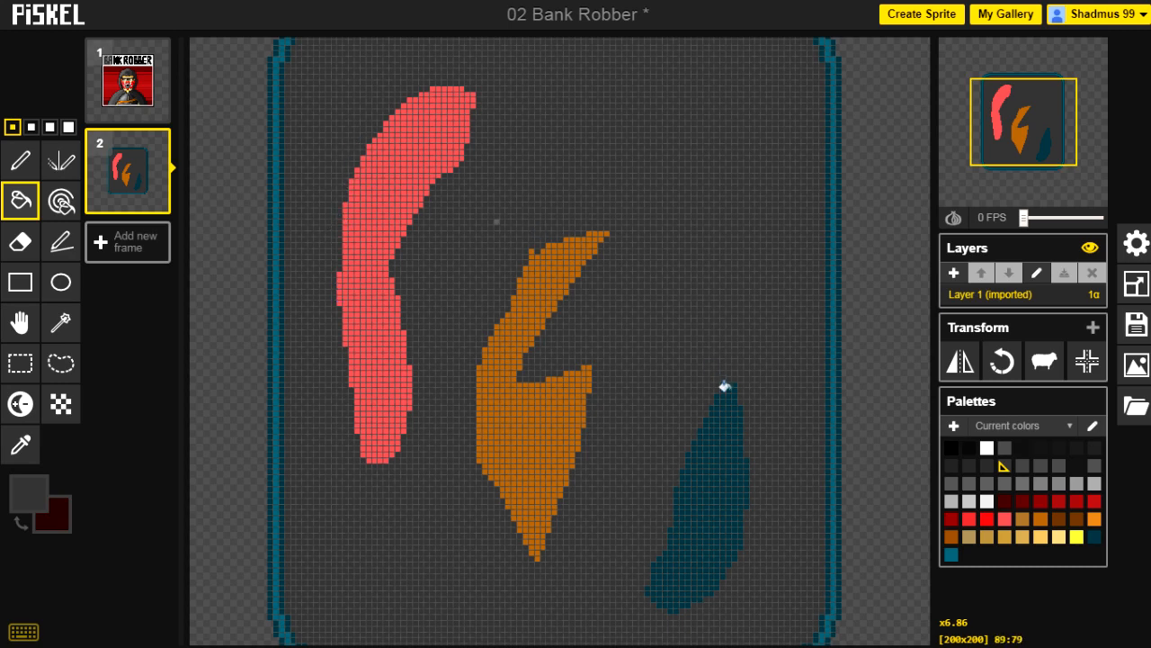
Set the primary colour to the light red #fb5757 and thicken the red blob's inner right edge with the Pen
left_click(1007, 520)
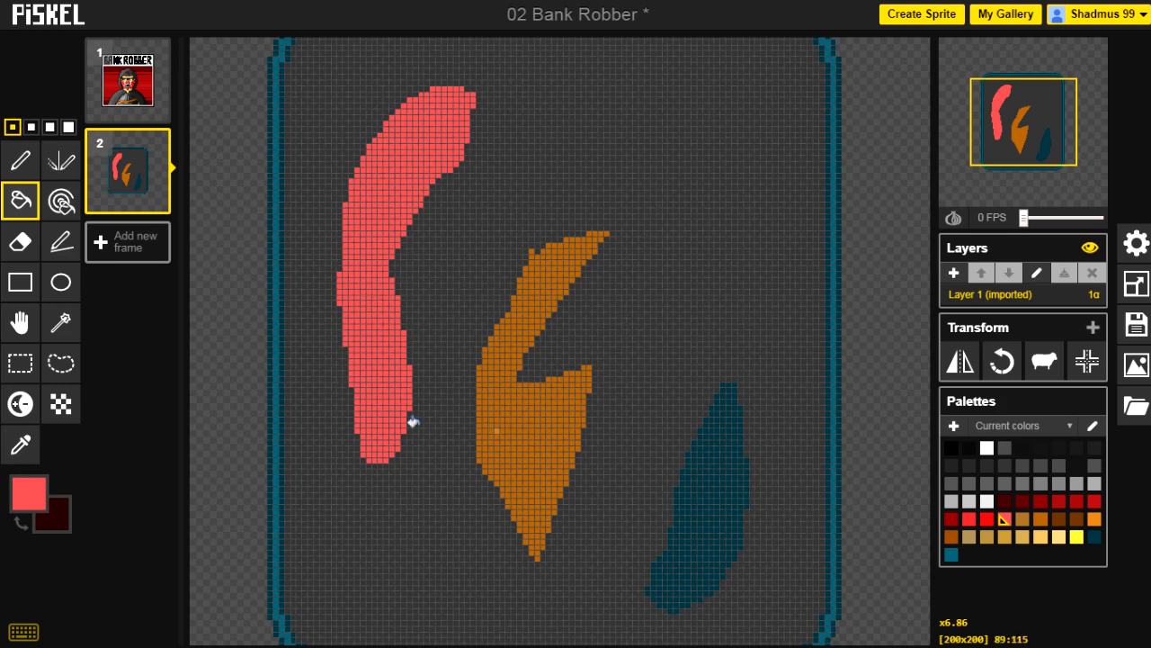
key("o")
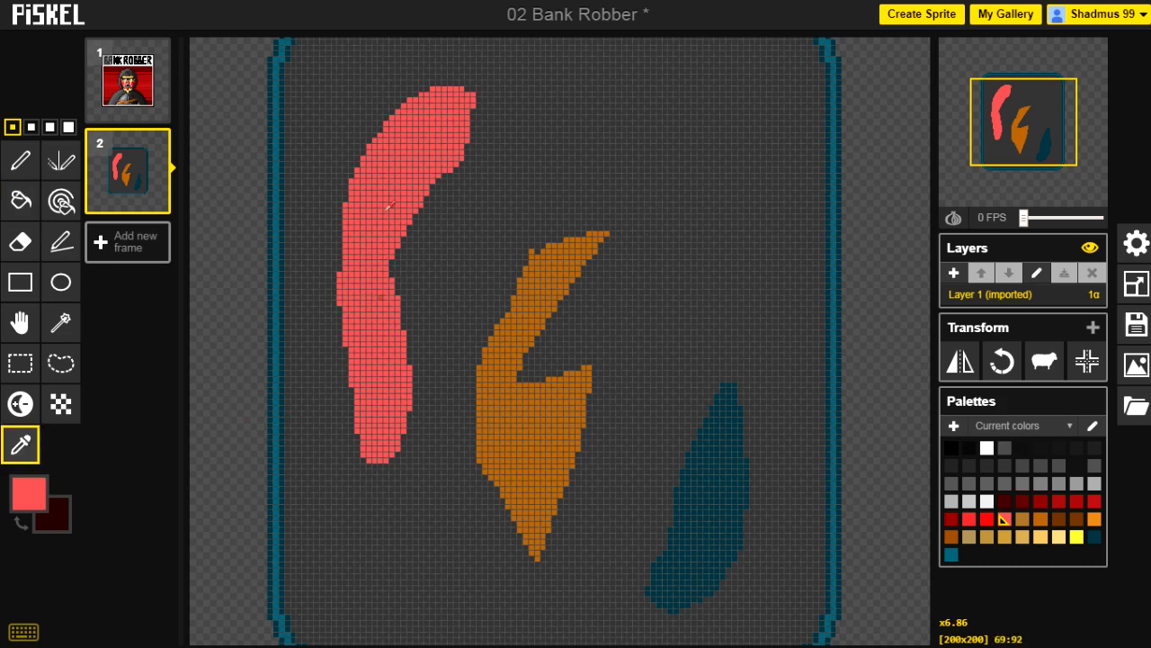
key("p")
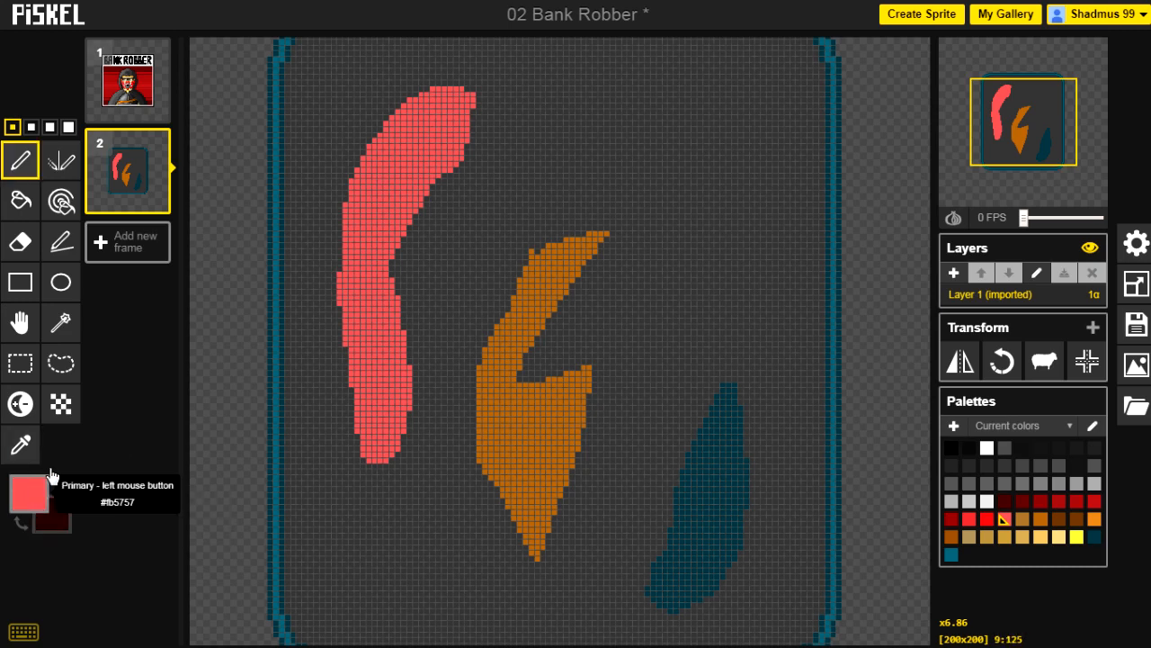
mouse_move(403, 306)
left_mouse_down()
mouse_move(433, 218)
mouse_move(430, 187)
mouse_move(403, 334)
mouse_move(397, 285)
mouse_move(423, 210)
mouse_move(402, 312)
mouse_move(428, 226)
mouse_move(415, 262)
mouse_move(426, 242)
mouse_move(426, 273)
mouse_move(414, 264)
mouse_move(419, 209)
mouse_move(407, 295)
mouse_move(395, 260)
left_mouse_up()
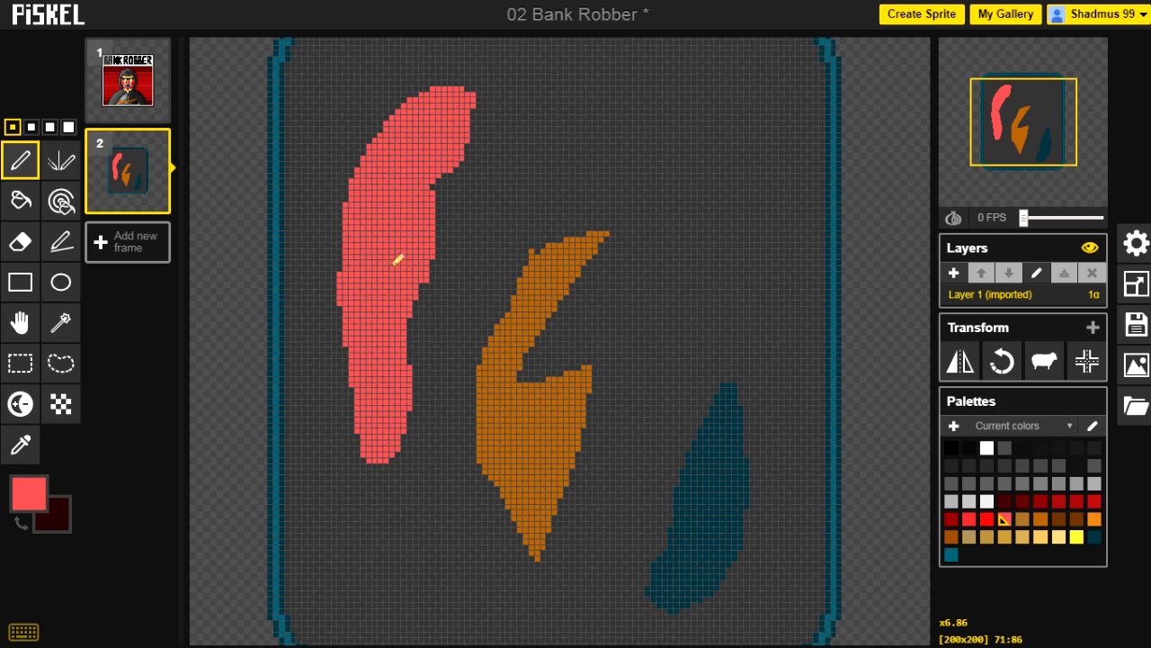
Sample the orange from the middle shape, close off the notch on its right side, and fill it orange
key("o")
left_click(515, 408)
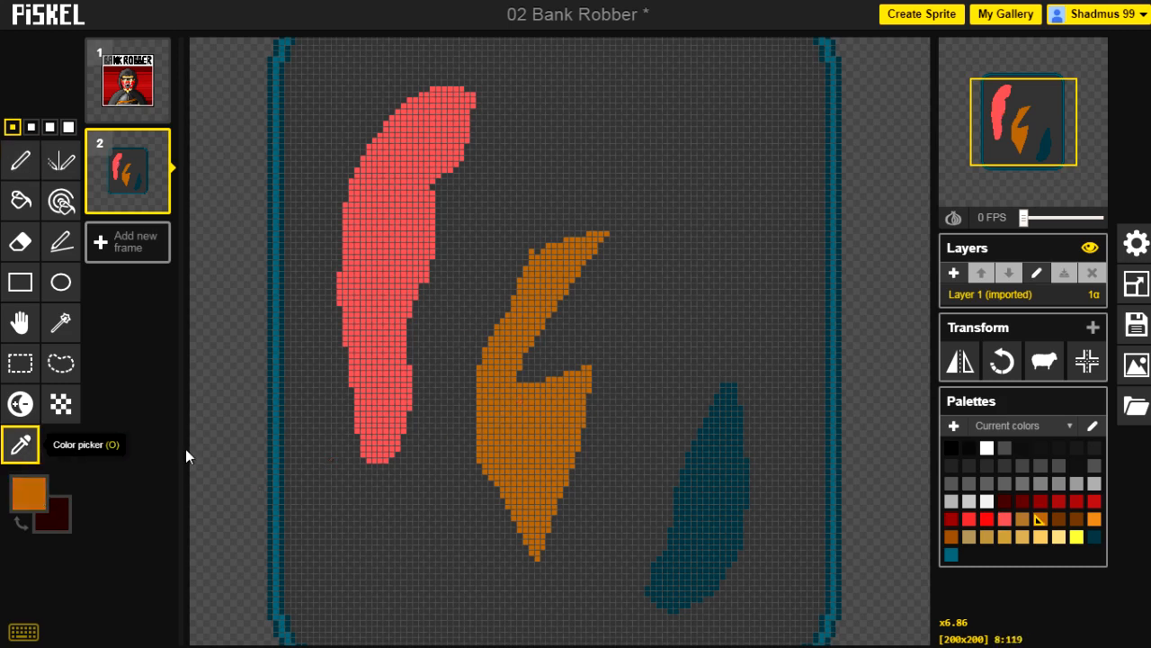
key("p")
left_click_drag(589, 363, 583, 283)
key("b")
left_click(559, 334)
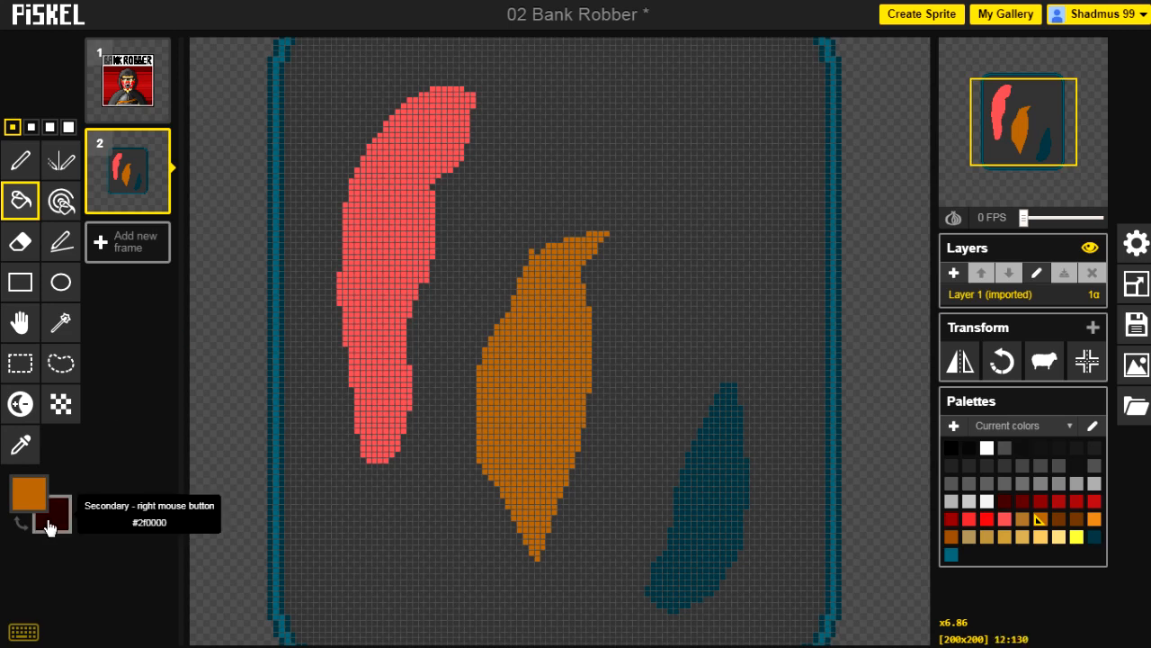
Sample the transparent area outside the frame as the secondary colour and cut a thin strip along the red blob's right side with it
key("o")
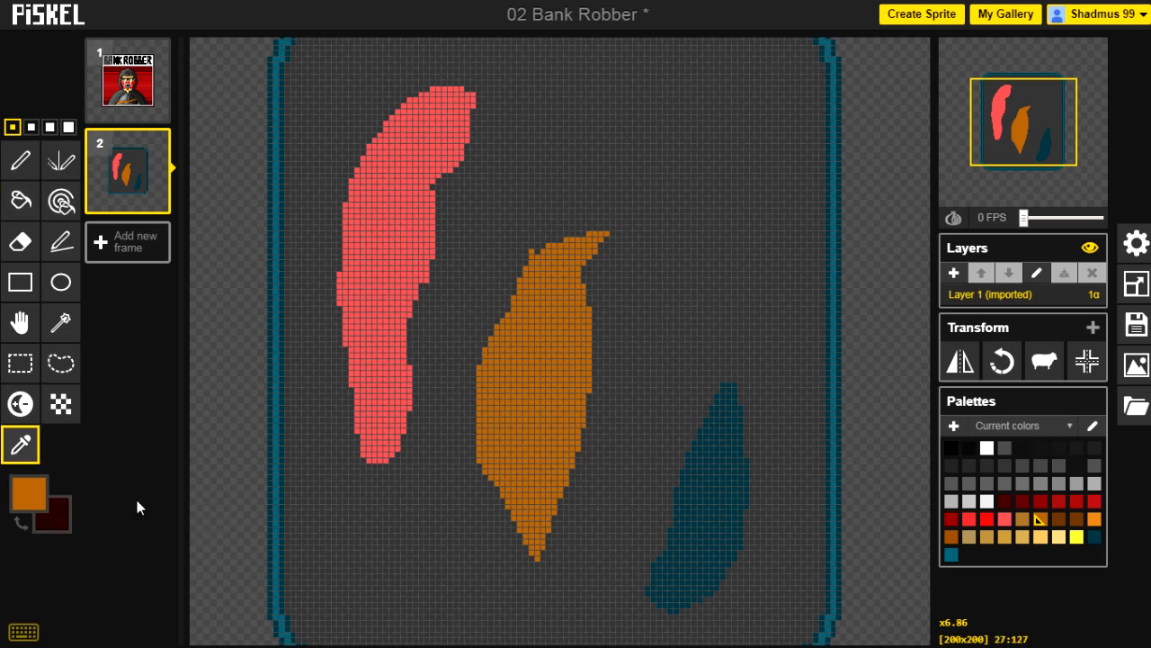
right_click(213, 284)
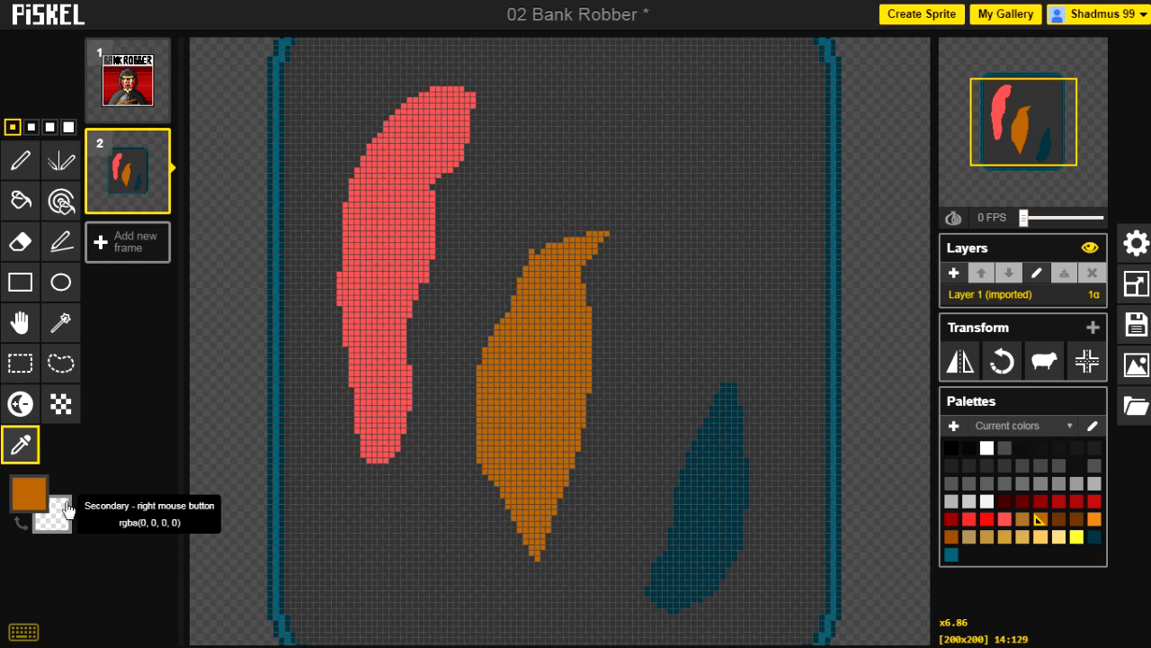
key("p")
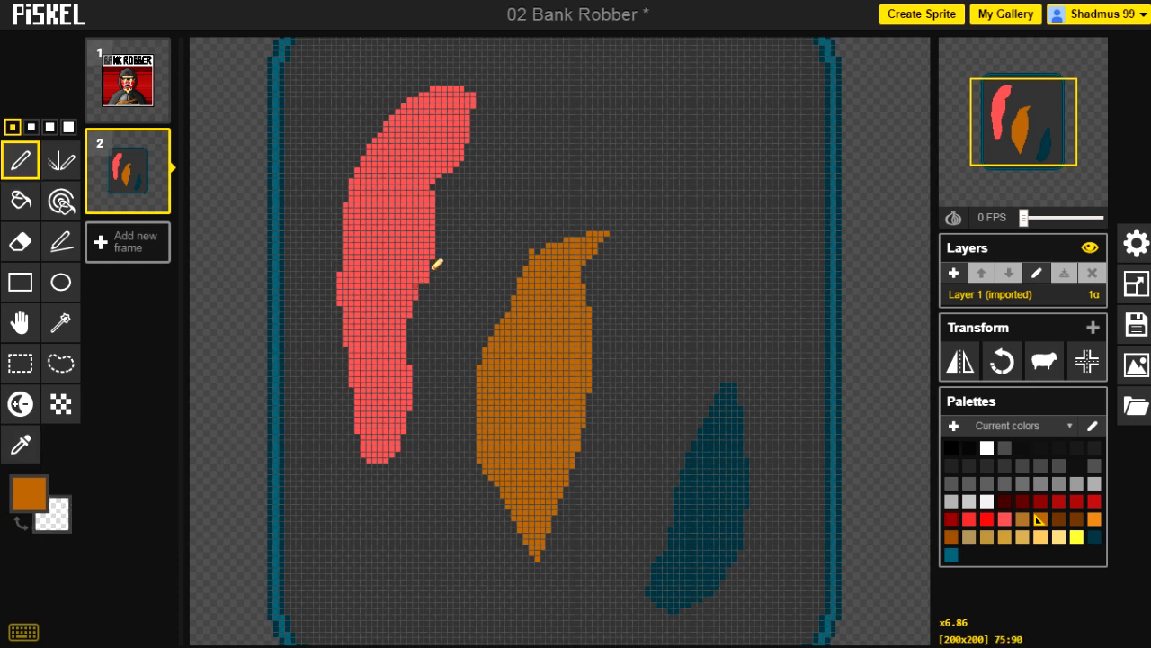
left_click_drag(418, 276, 433, 196)
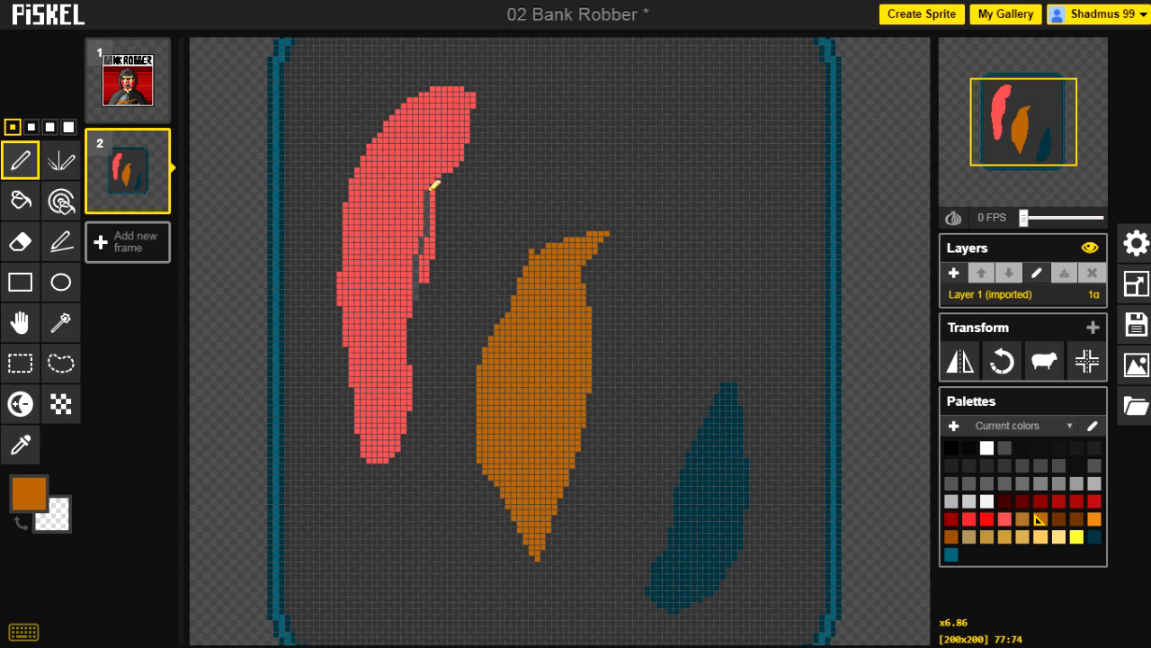
Sample the dark grey background and fill the cut-out strip and the leftover red sliver beside the blob with it
key("o")
left_click(486, 196)
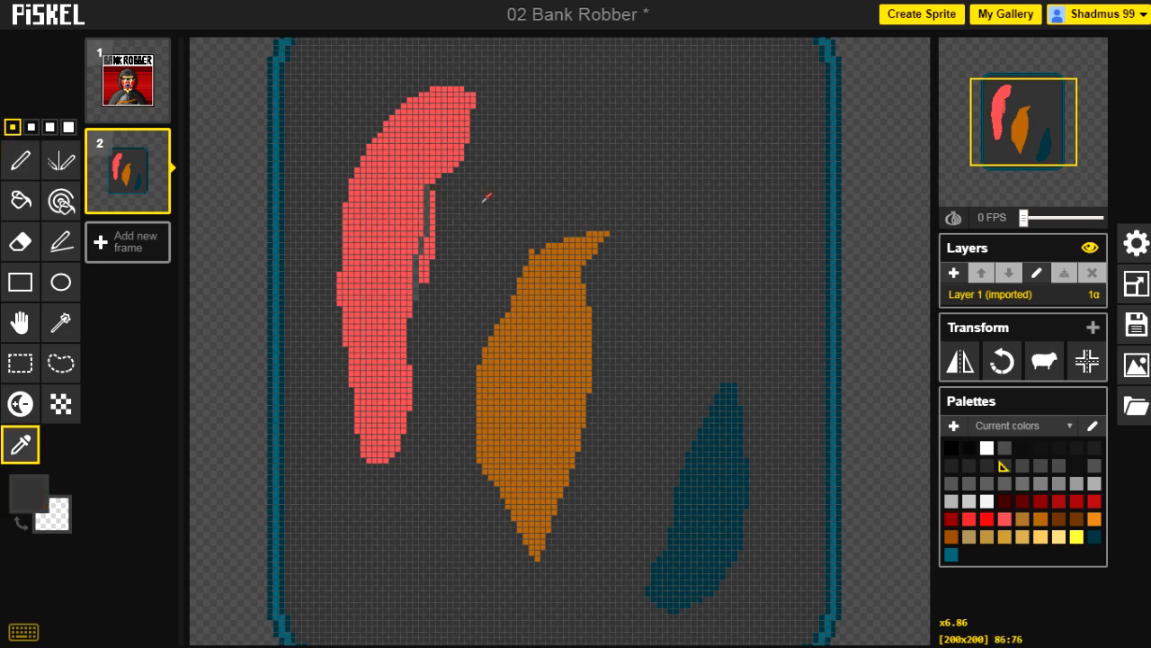
key("b")
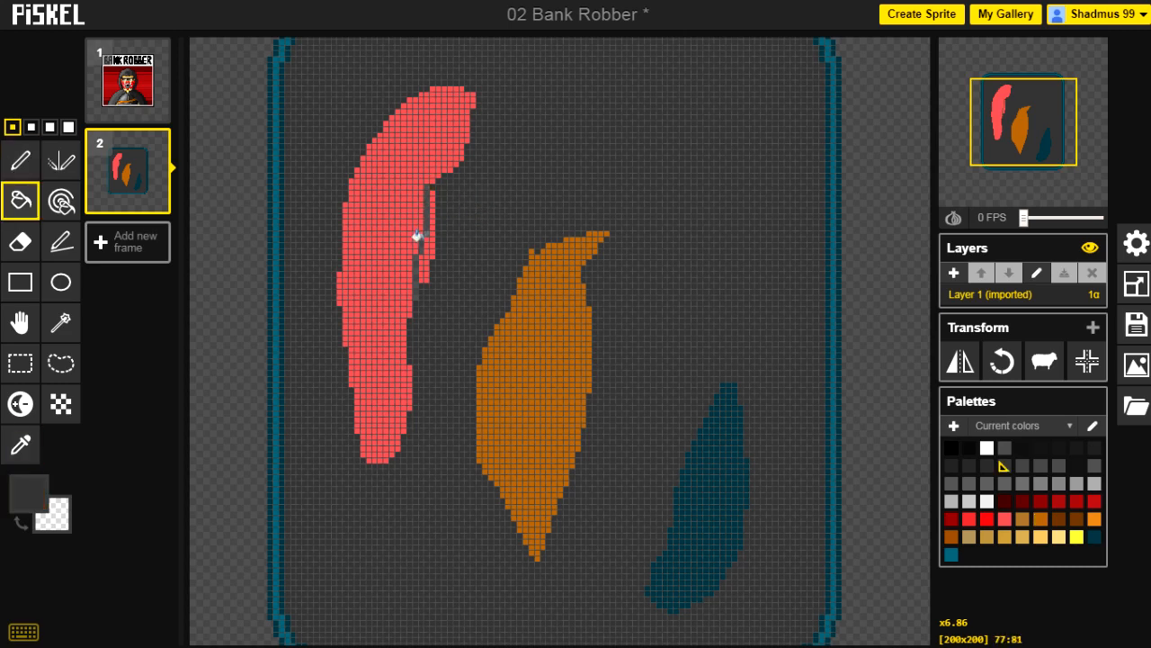
left_click(424, 236)
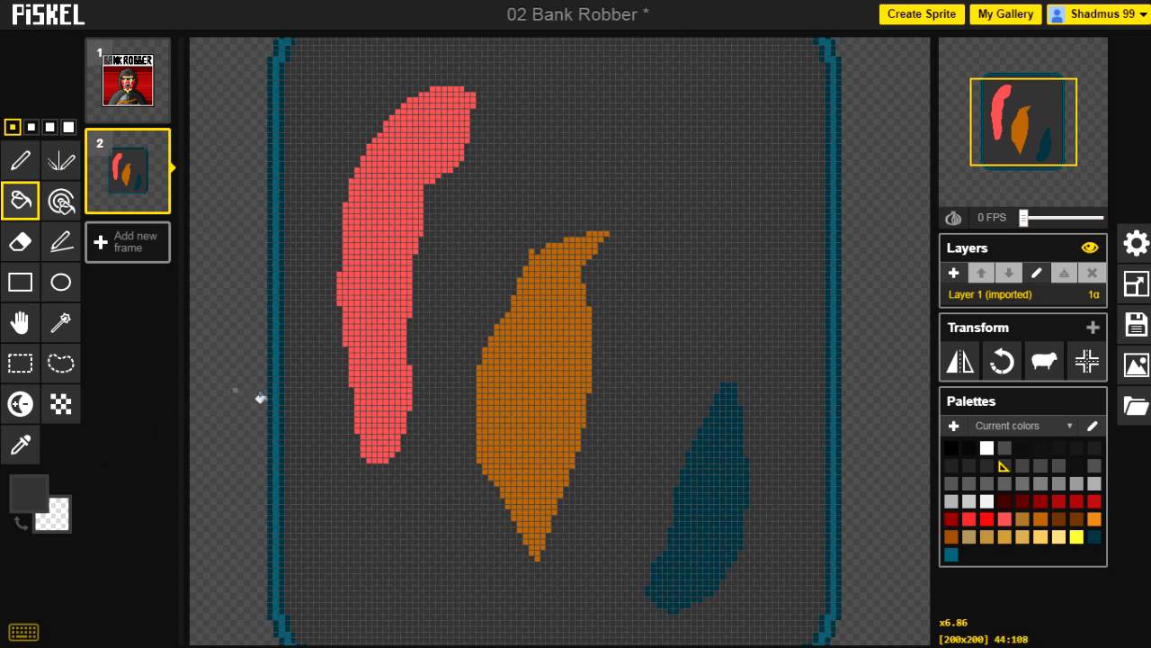
Sample transparency as the primary colour and clear the red, dark teal, orange and grey pixels with the same-colour fill tool
key("o")
left_click(221, 467)
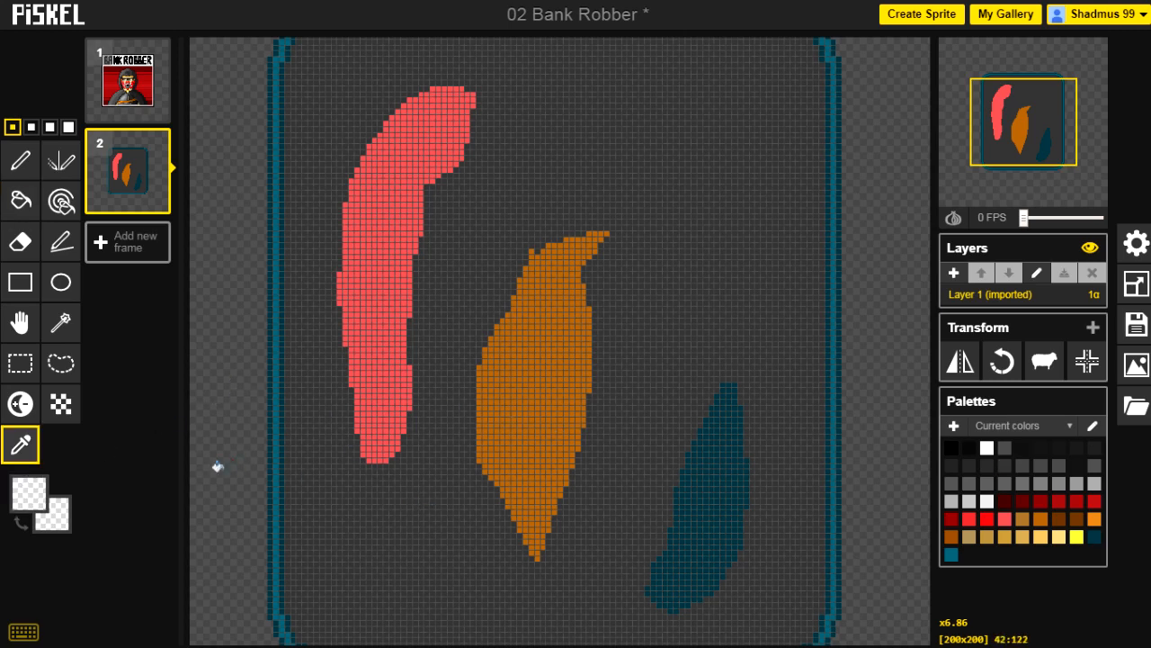
key("a")
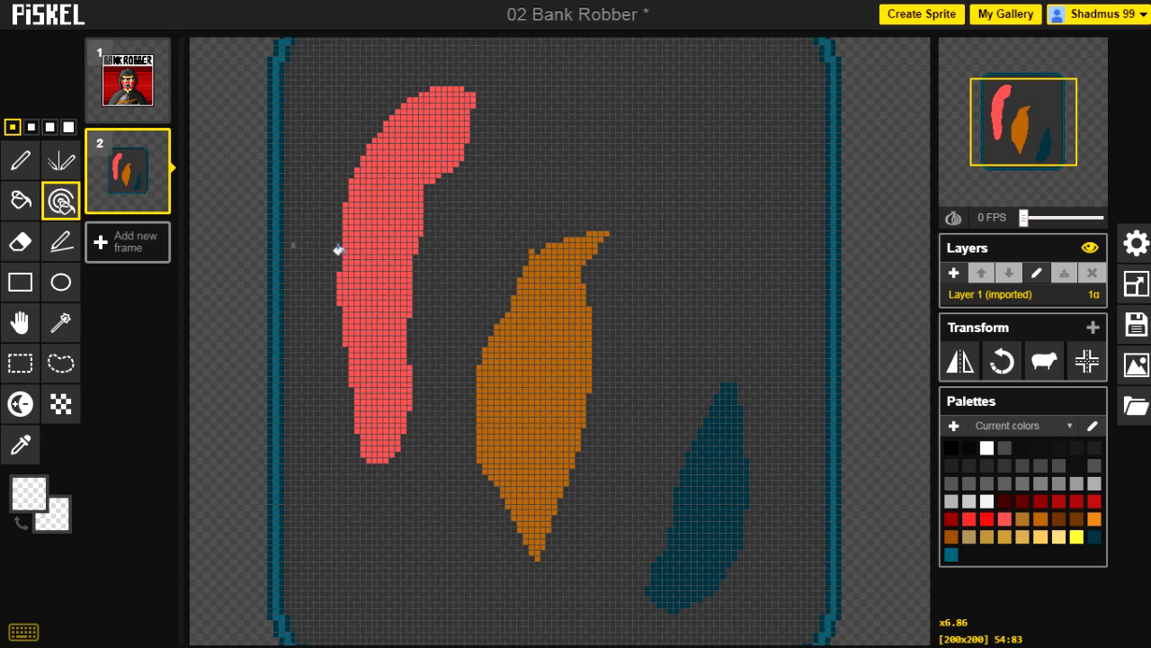
left_click(393, 269)
left_click(705, 529)
left_click(542, 422)
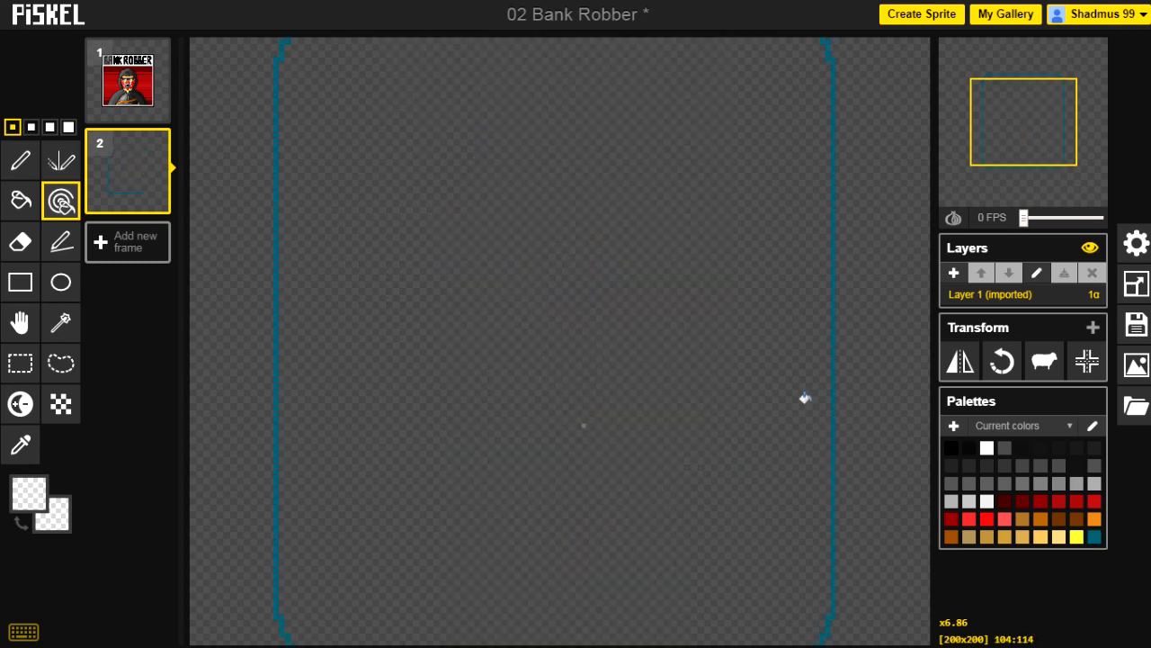
Undo the clearing of the dark teal pixels and make only the teal leaf transparent with the Paint bucket
key("ctrl+z")
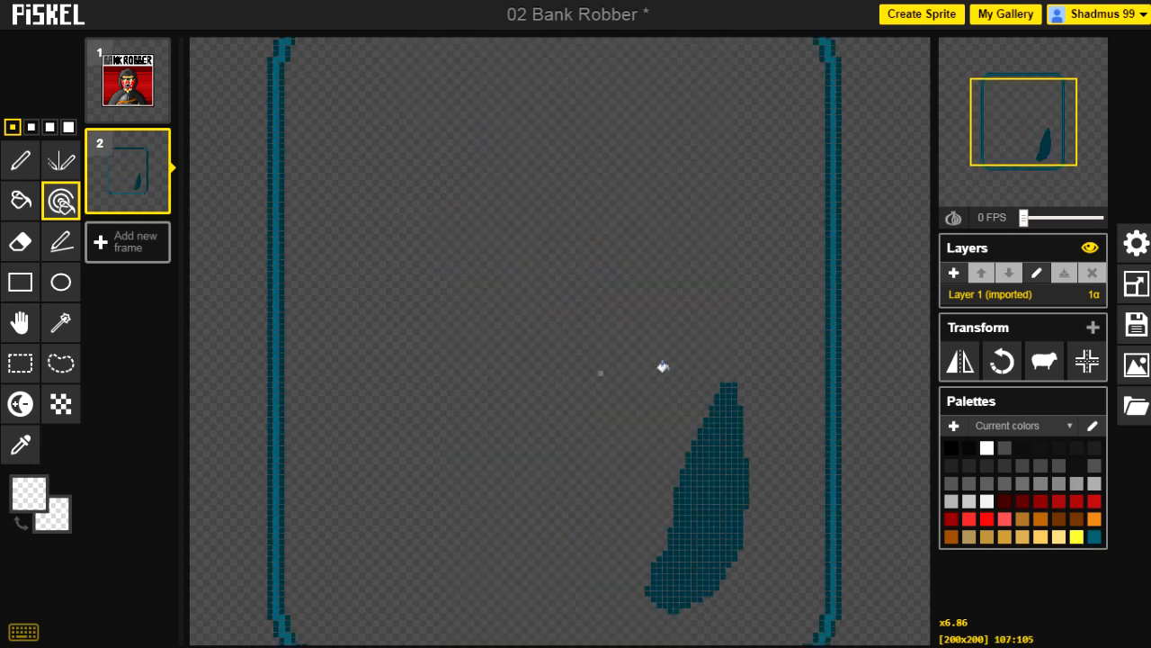
key("b")
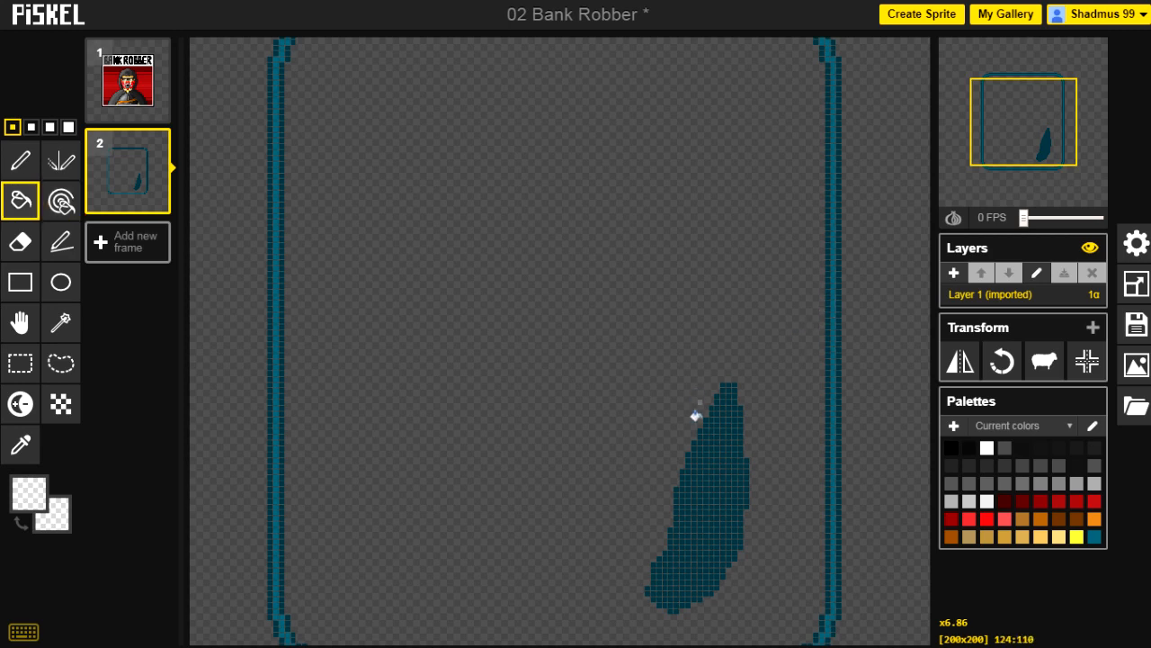
left_click(710, 466)
scroll(514, 411, "down", 2)
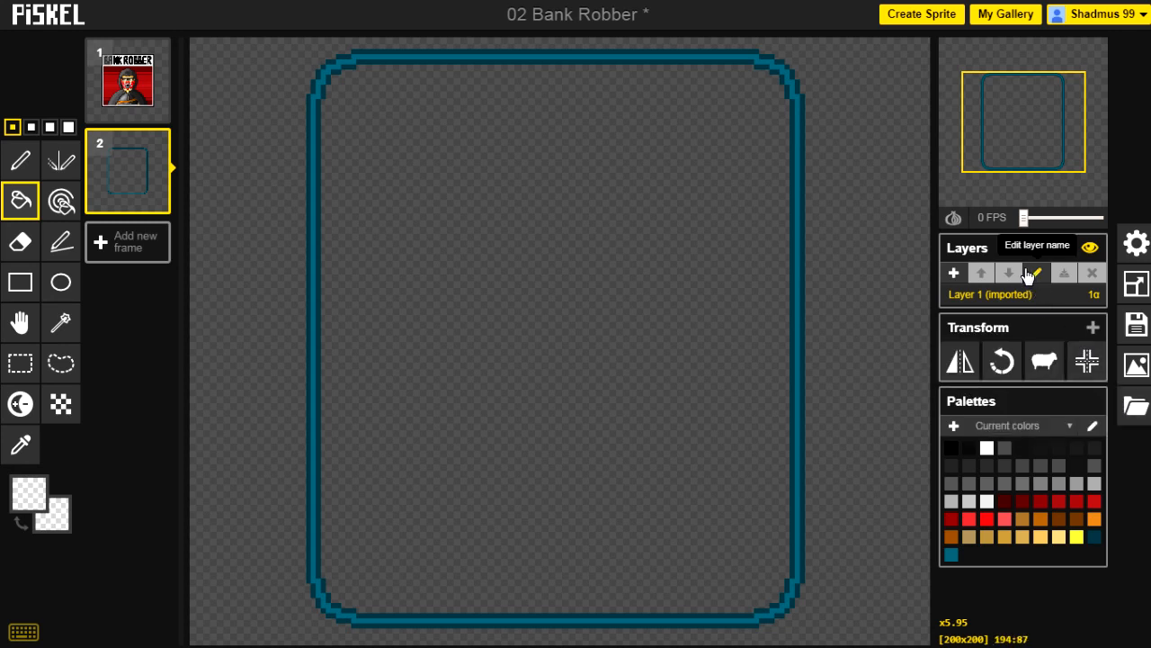
Add a new layer above the imported frame layer and review the layer opacity setting in the preferences
left_click(954, 274)
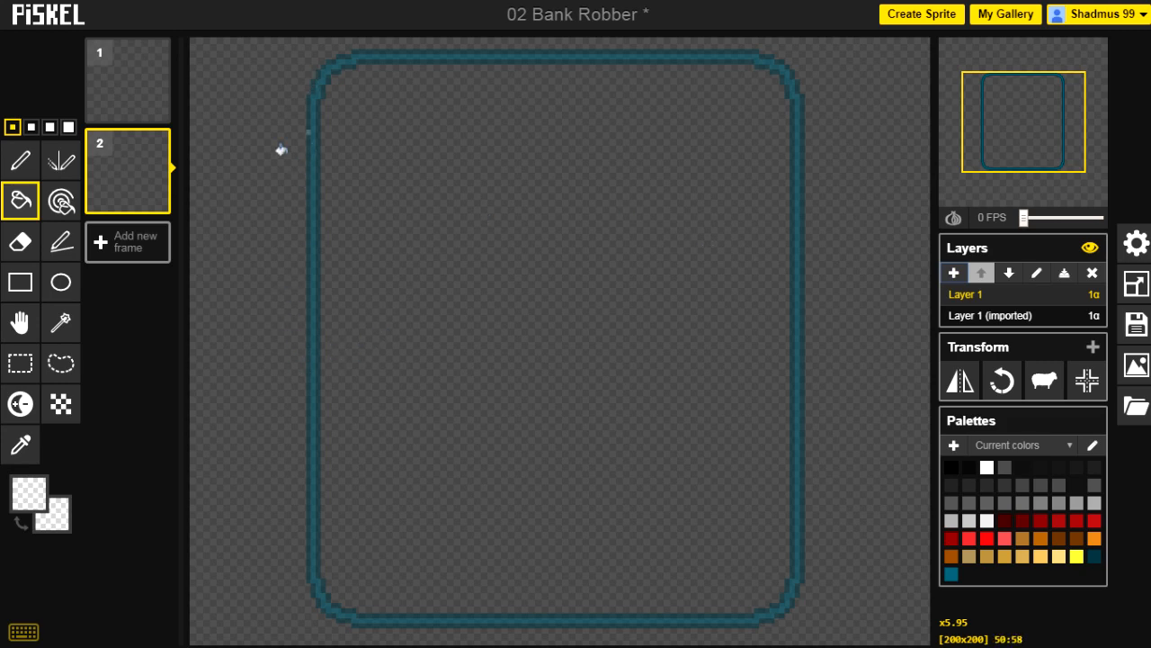
key("F11")
key("F11")
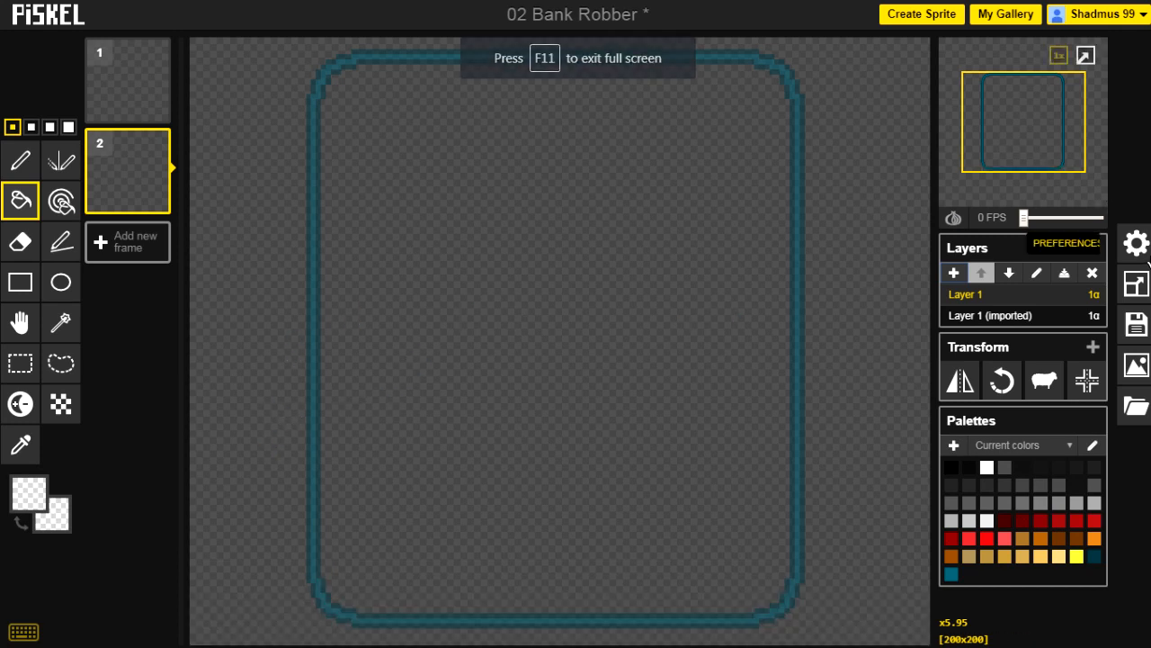
left_click(1136, 243)
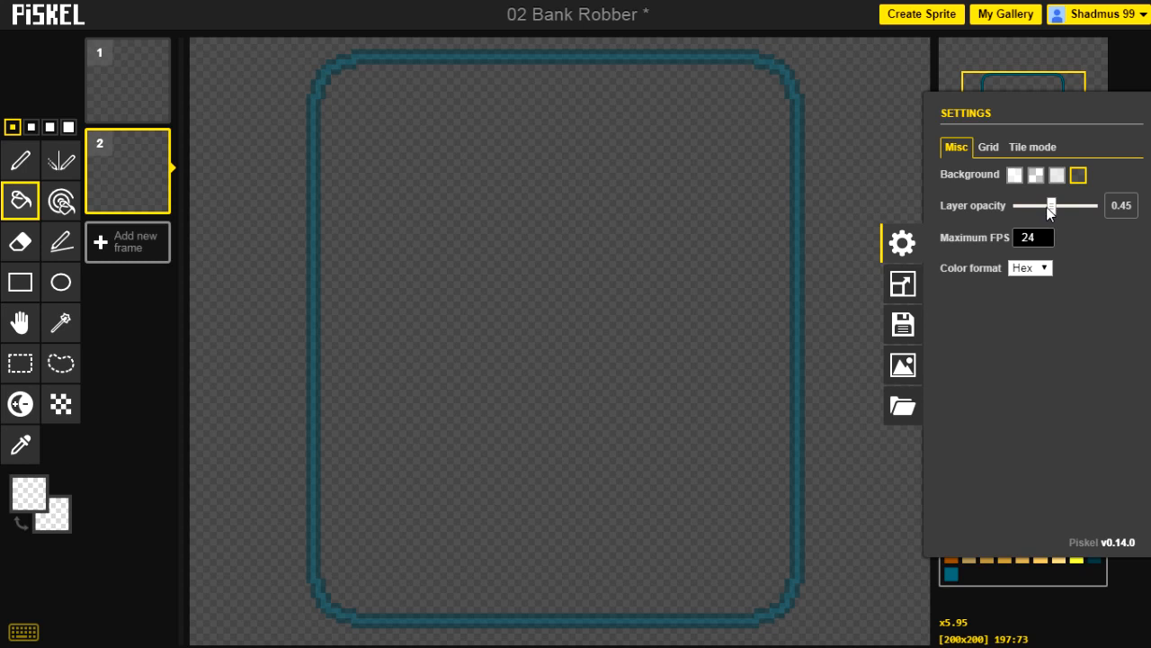
mouse_move(1049, 210)
left_mouse_down()
mouse_move(1031, 209)
mouse_move(1088, 205)
mouse_move(1048, 212)
left_mouse_up()
left_click(907, 253)
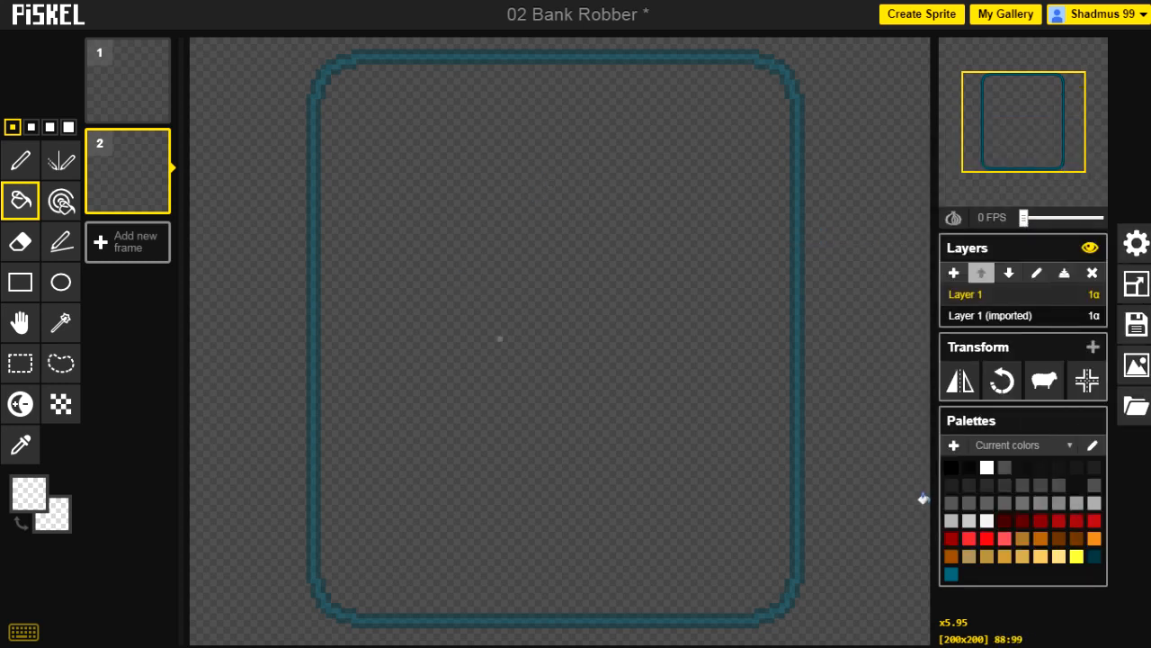
Draw a small red rounded face outline on the new layer inside the frame with the Pen tool
left_click(1077, 521)
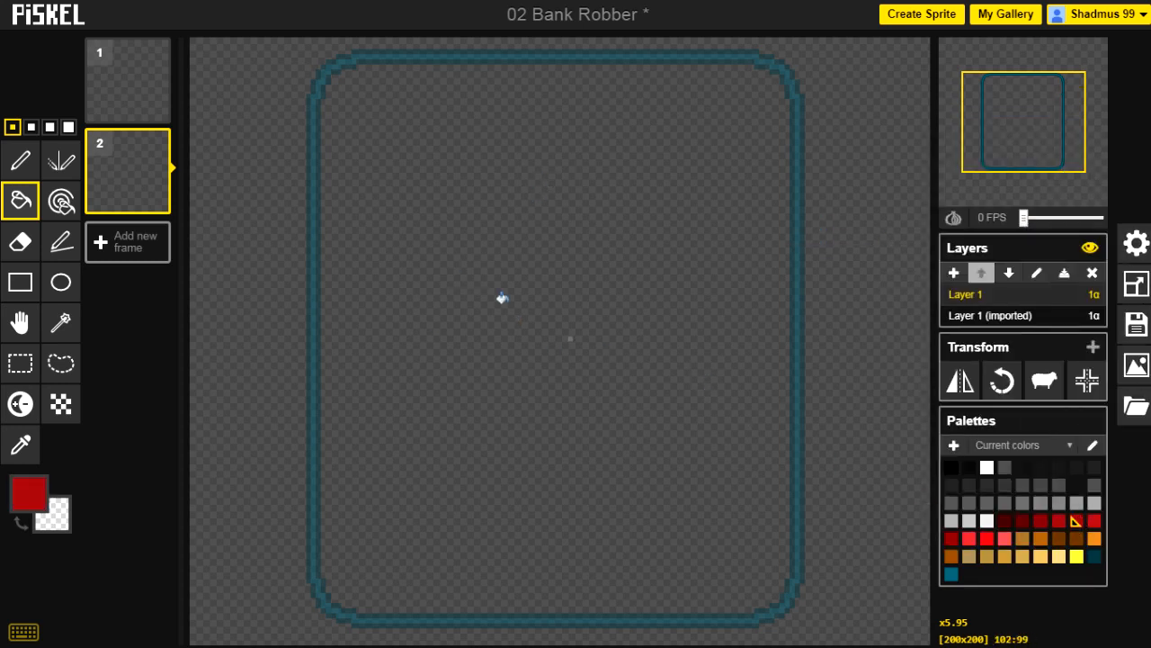
scroll(460, 215, "up", 3)
key("p")
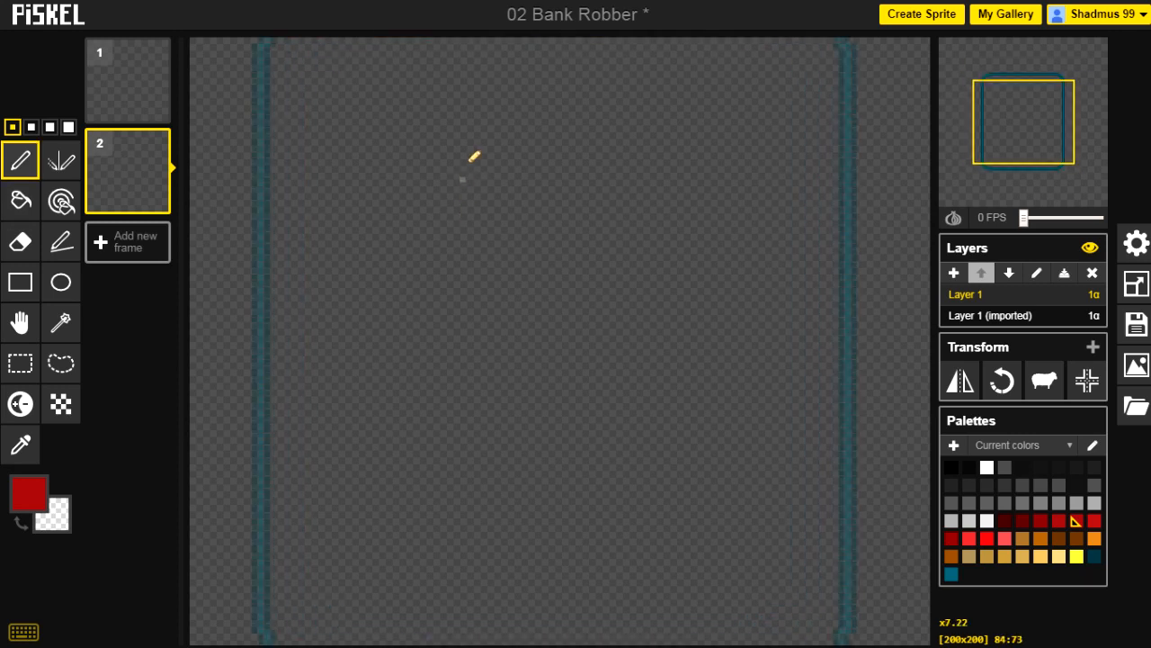
left_click_drag(487, 289, 518, 288)
left_click_drag(543, 270, 542, 224)
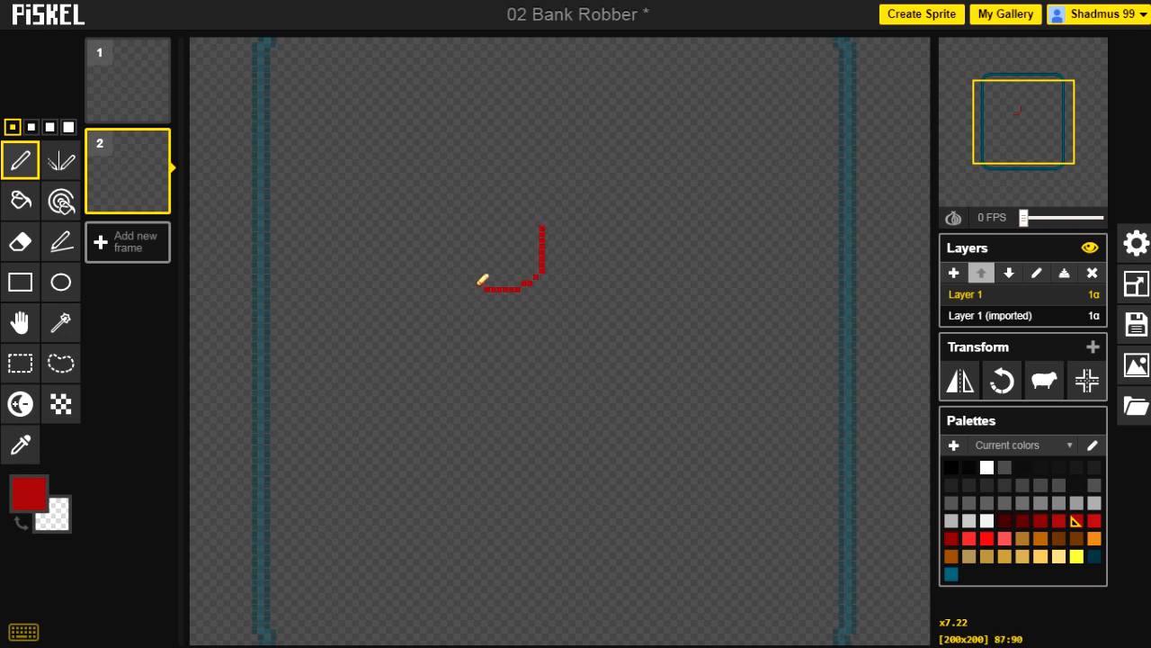
left_click_drag(465, 266, 464, 217)
left_click_drag(487, 209, 531, 209)
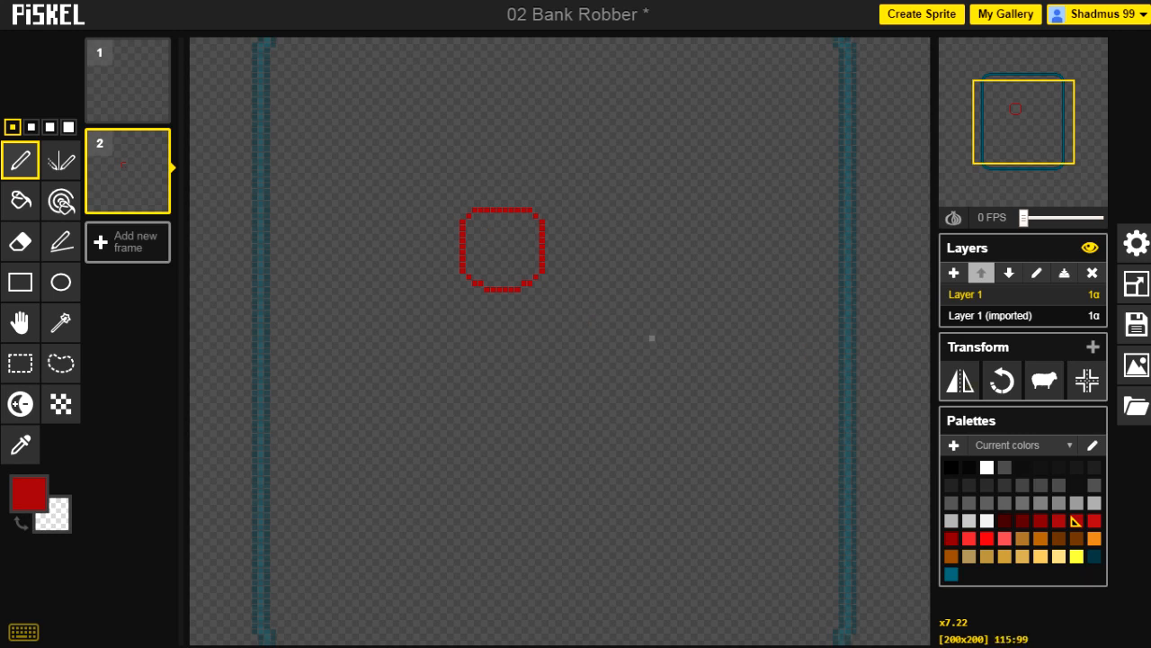
Draw two dash-shaped eyes, a small nose and a smiling mouth in dark teal inside the red outline
left_click(1004, 468)
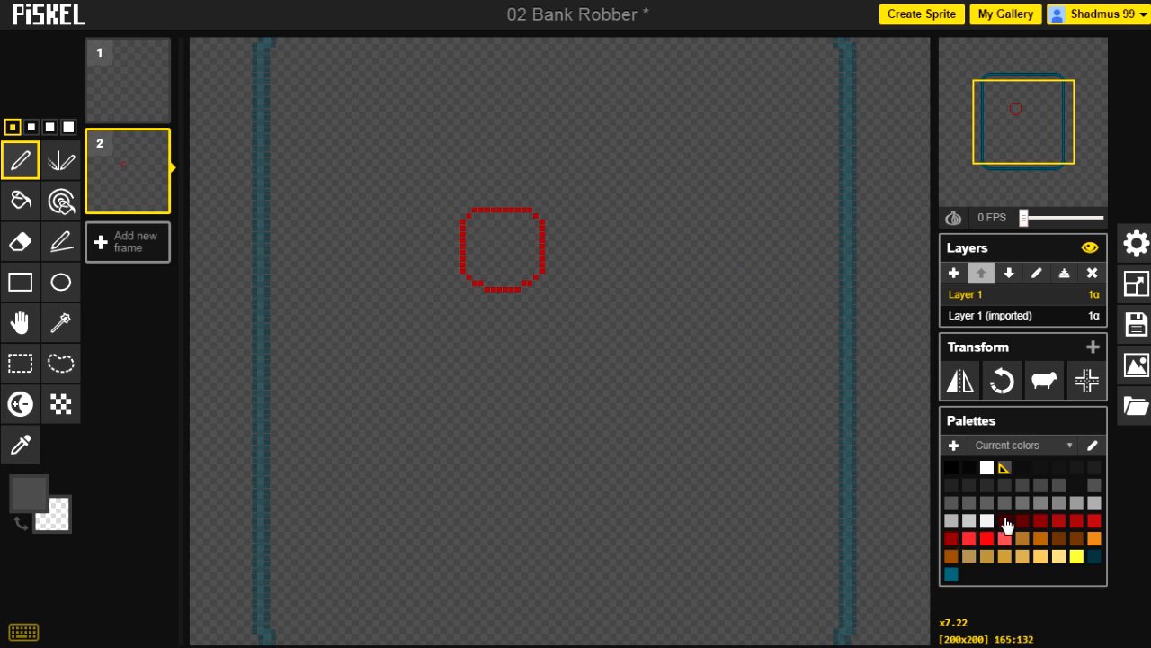
left_click(1093, 556)
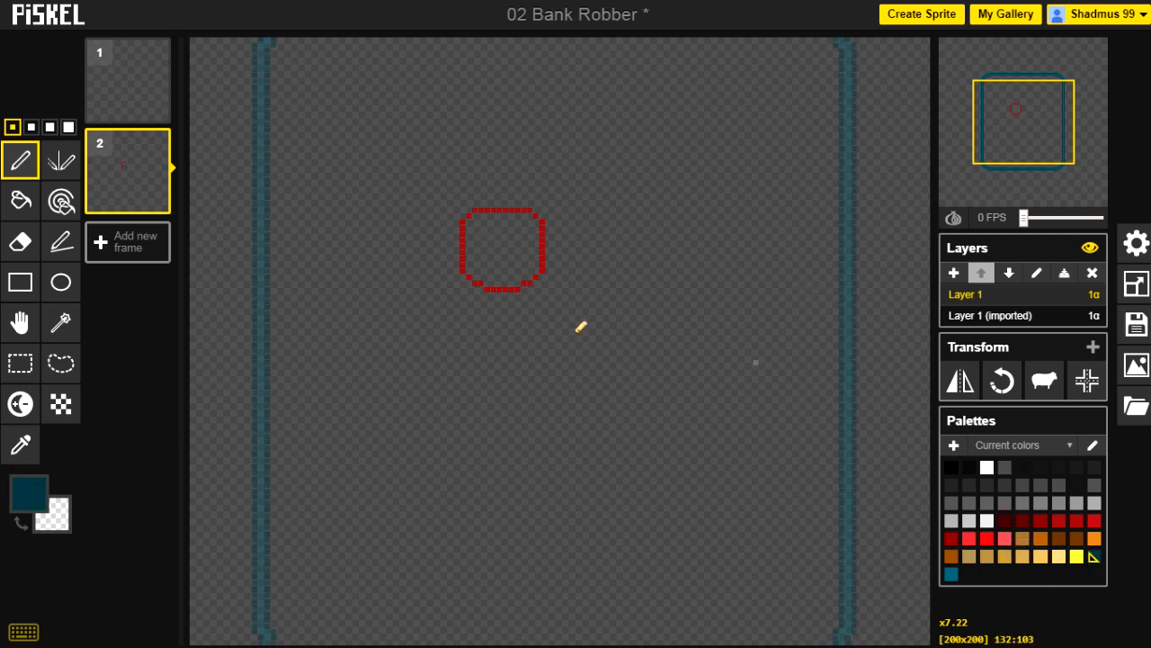
key("b")
left_click(483, 234)
key("p")
left_click(500, 258)
left_click(505, 258)
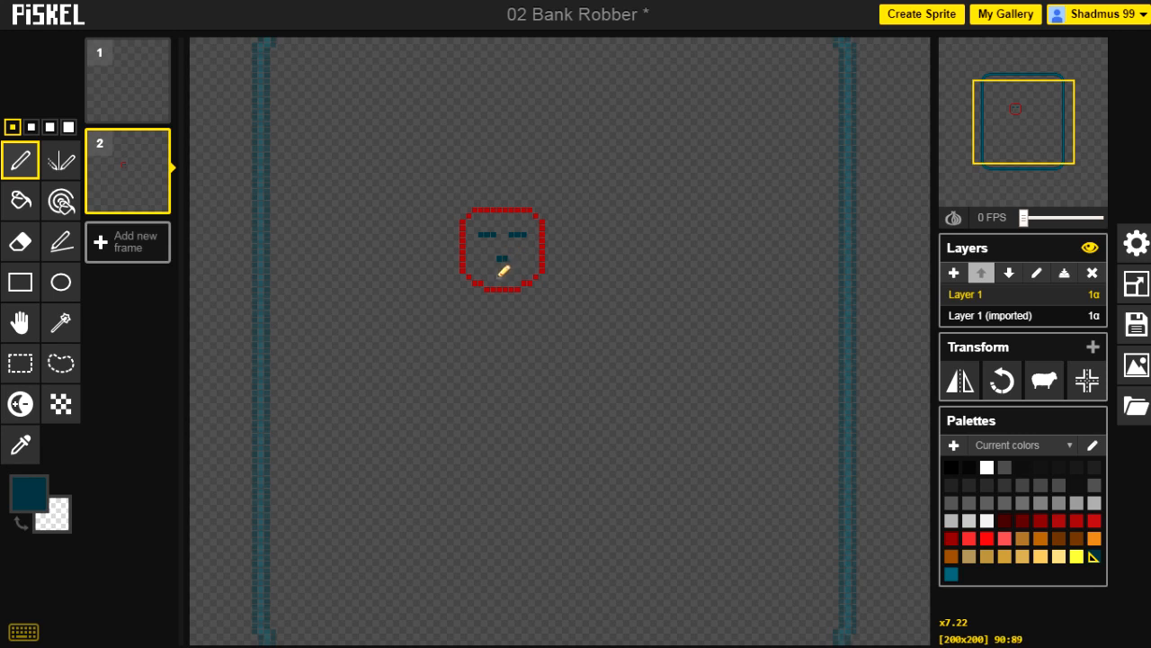
left_click_drag(500, 277, 512, 277)
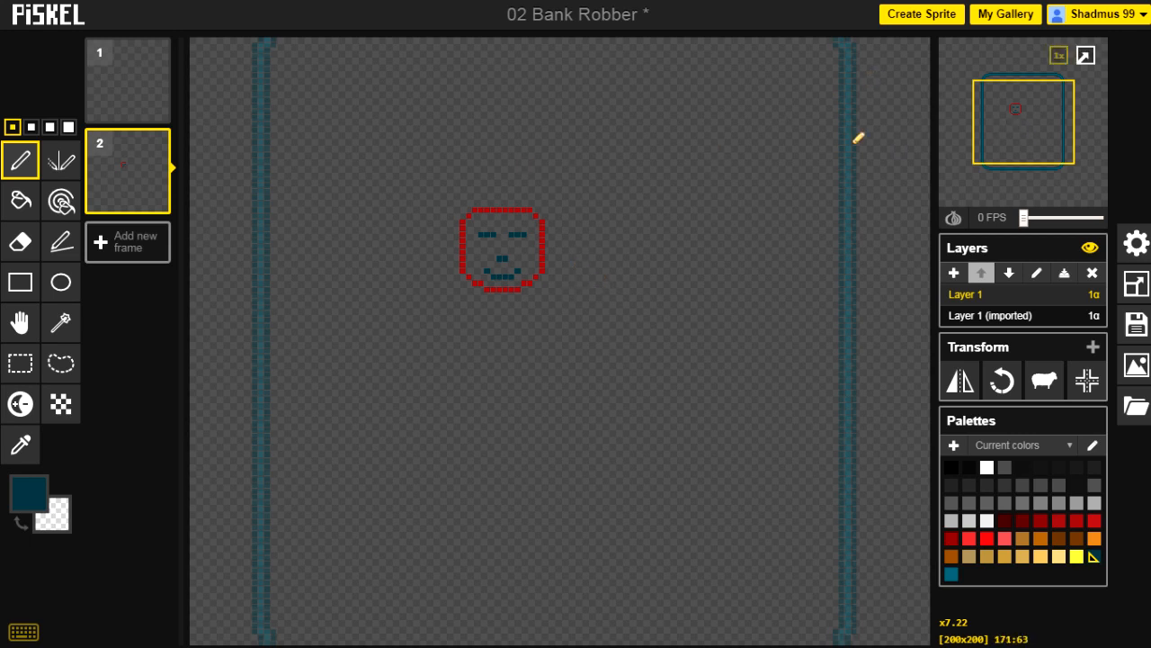
Move the face to the canvas's upper-right corner and align it back to the canvas center
scroll(743, 180, "down", 3)
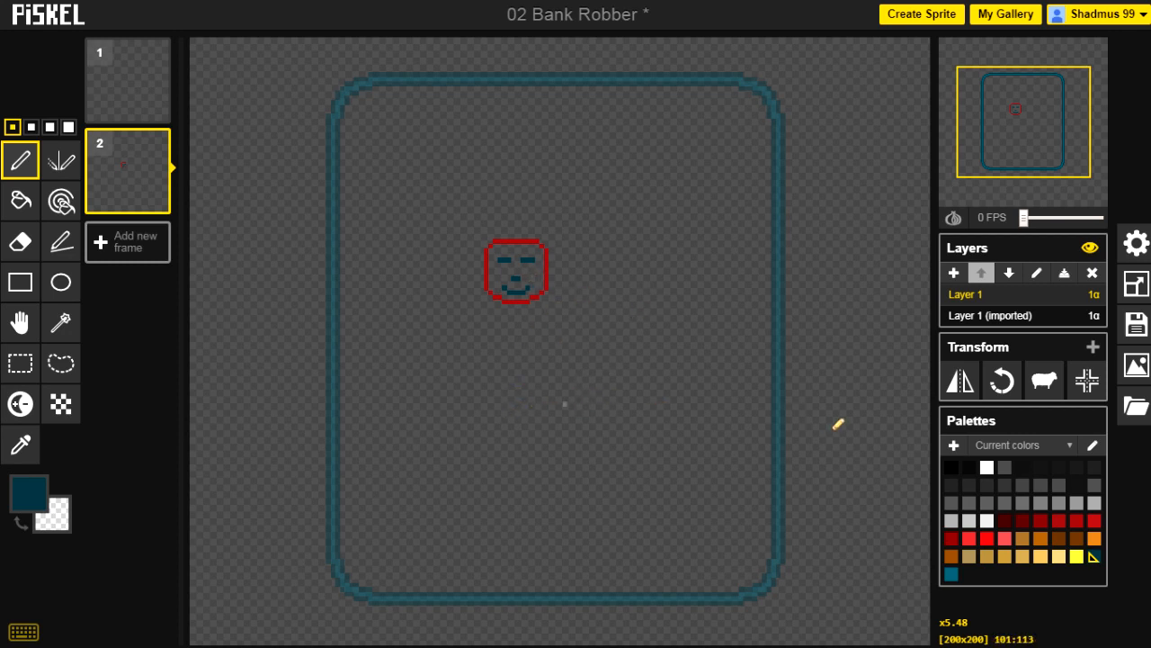
left_click(1088, 385)
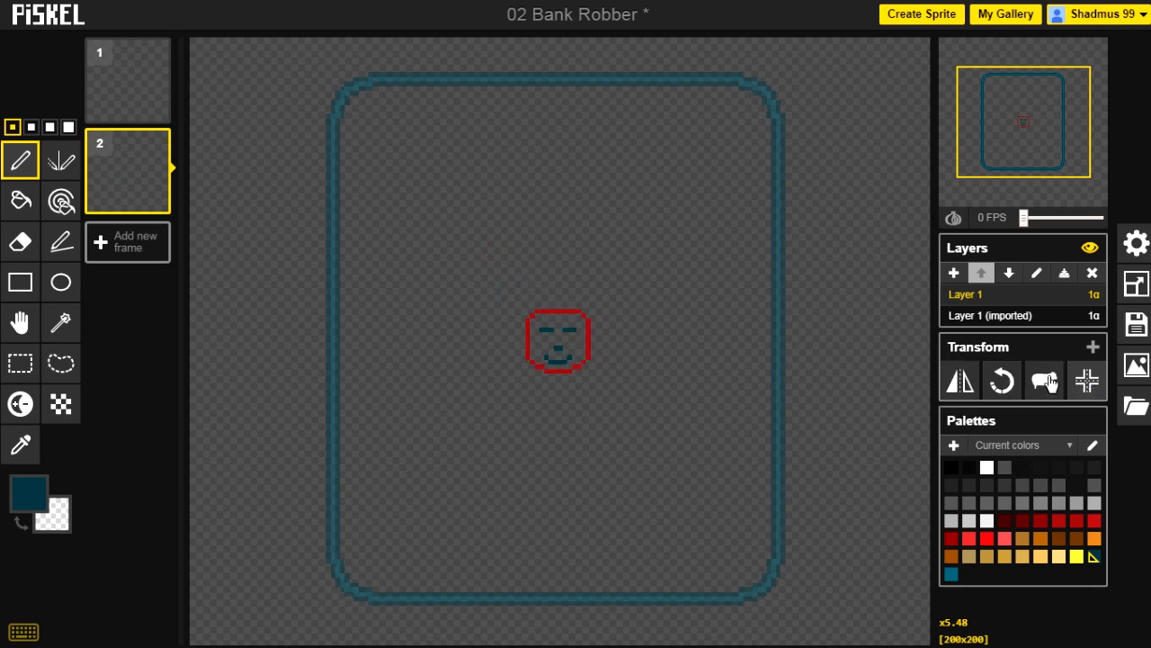
key("m")
left_click_drag(549, 315, 886, 63)
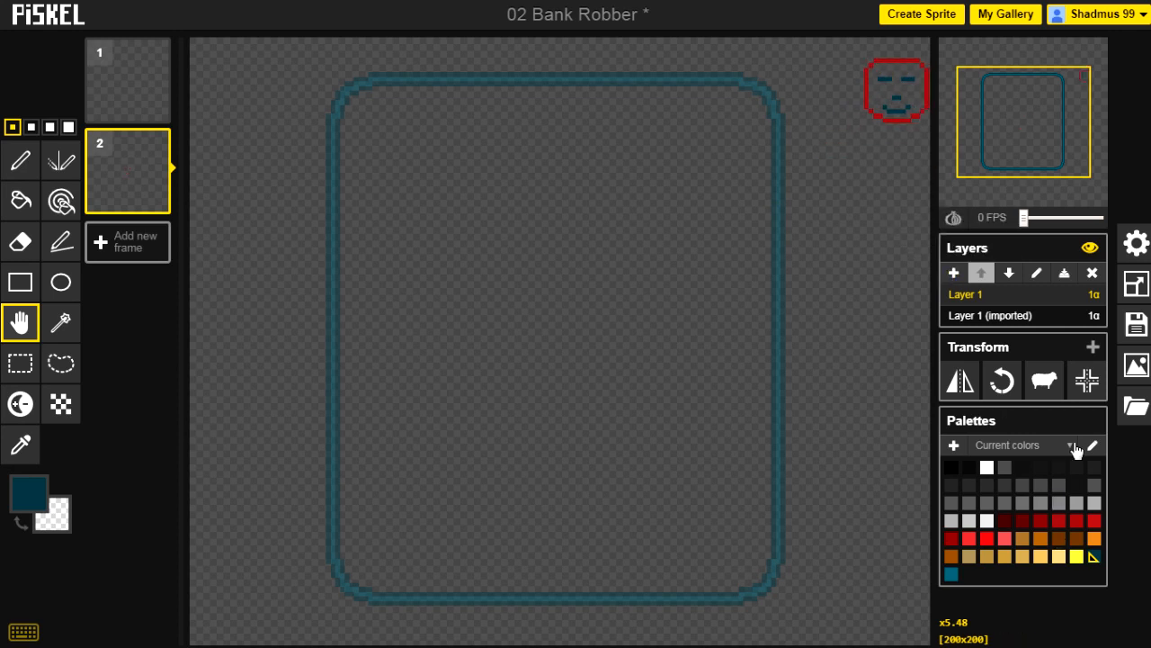
left_click(1086, 381)
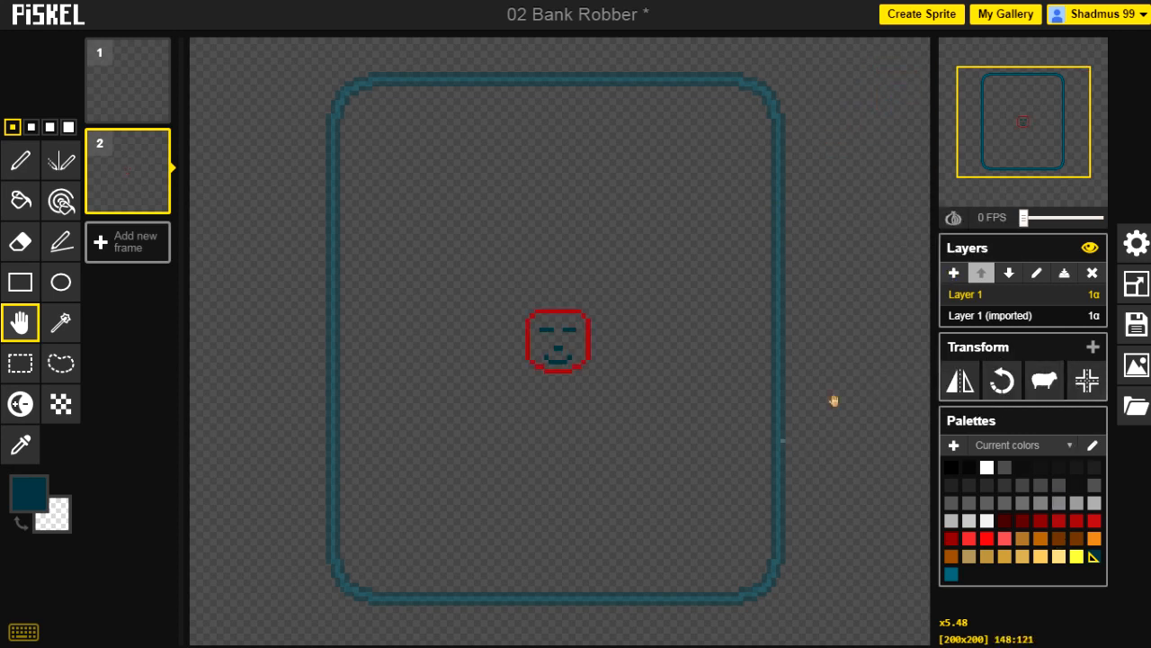
Try flipping and rotating the centered face, then turn it back upright
left_click(1002, 387)
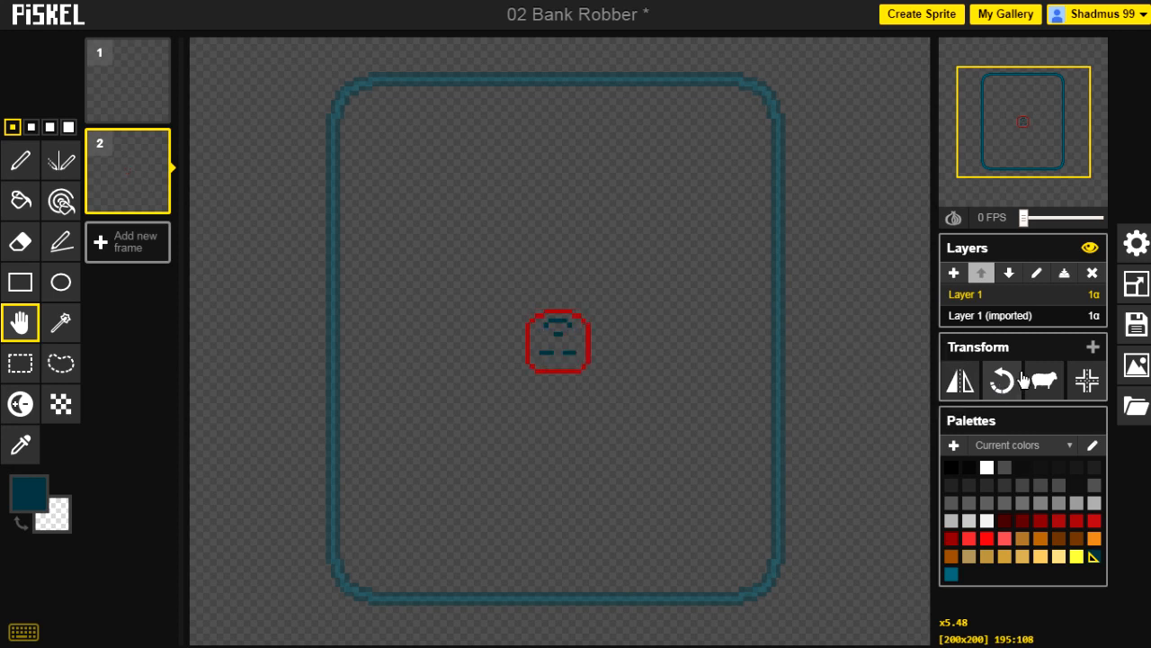
left_click(962, 375)
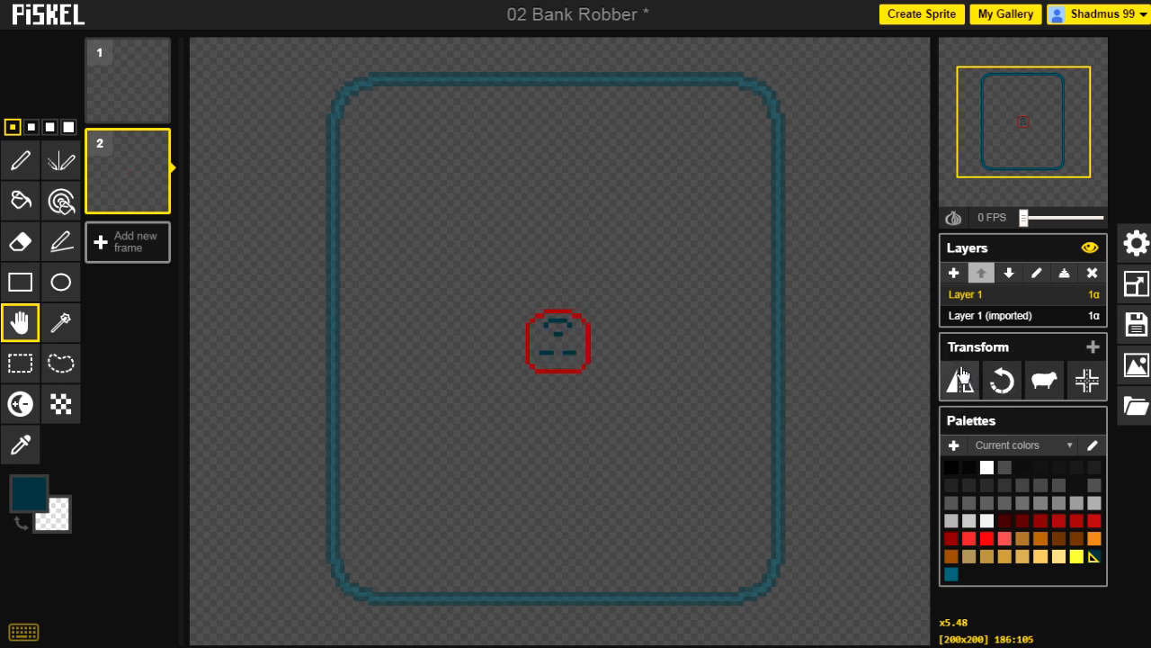
left_click(962, 375)
left_click(963, 380)
left_click(962, 383)
left_click(963, 381)
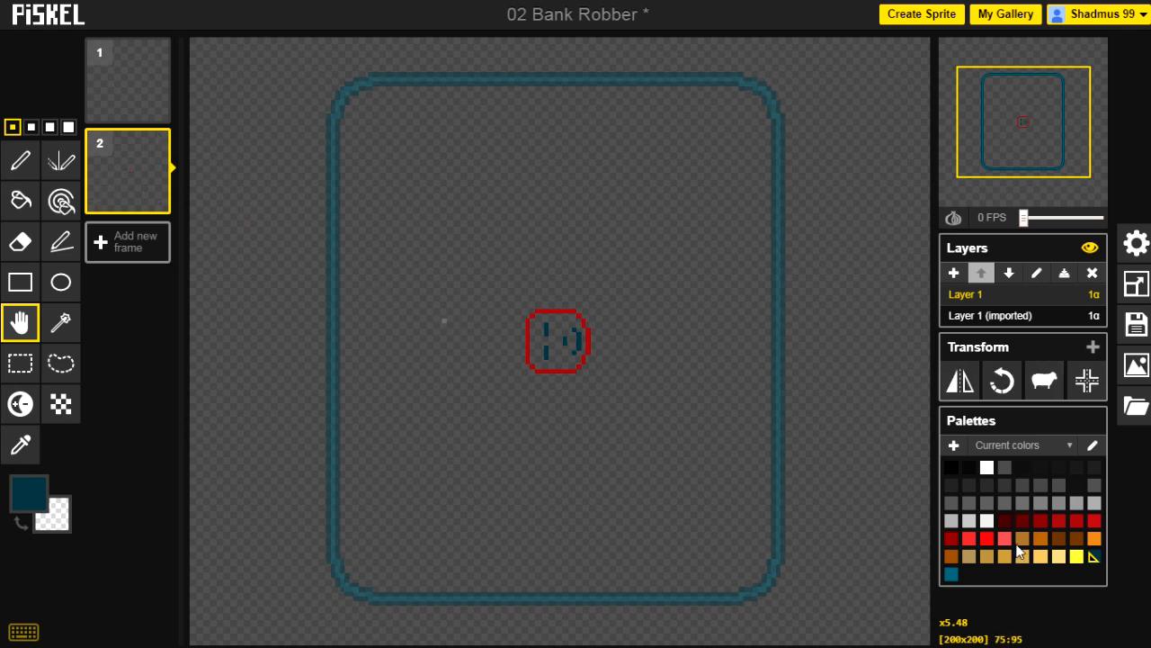
left_click(994, 384)
left_click(994, 385)
left_click(994, 385)
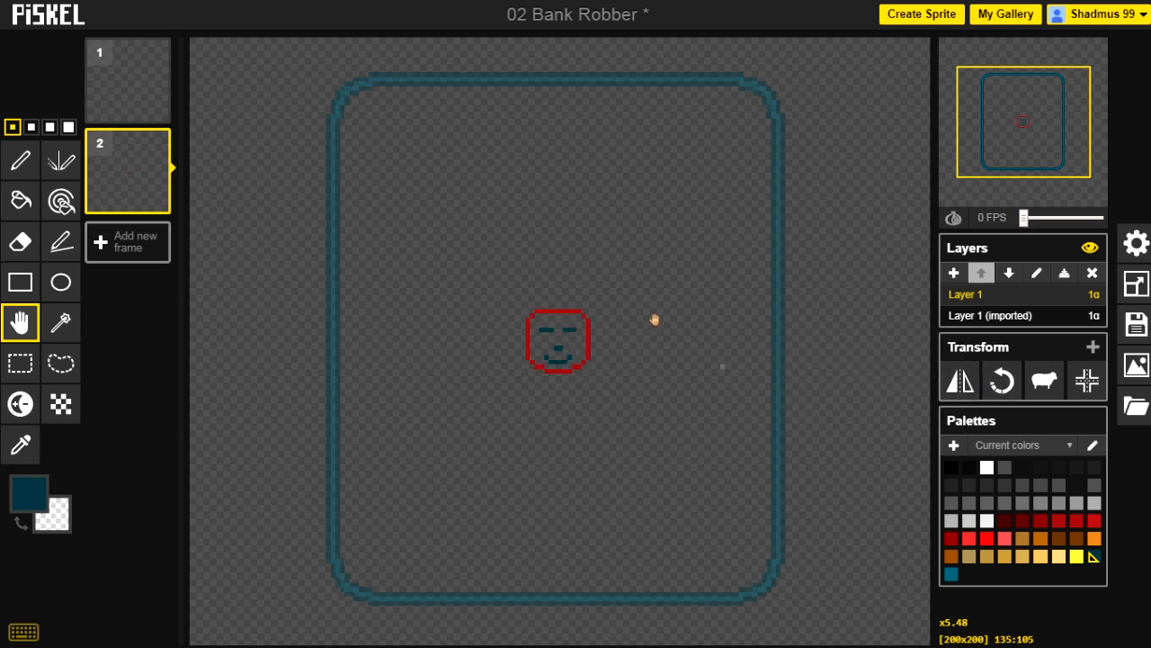
key("p")
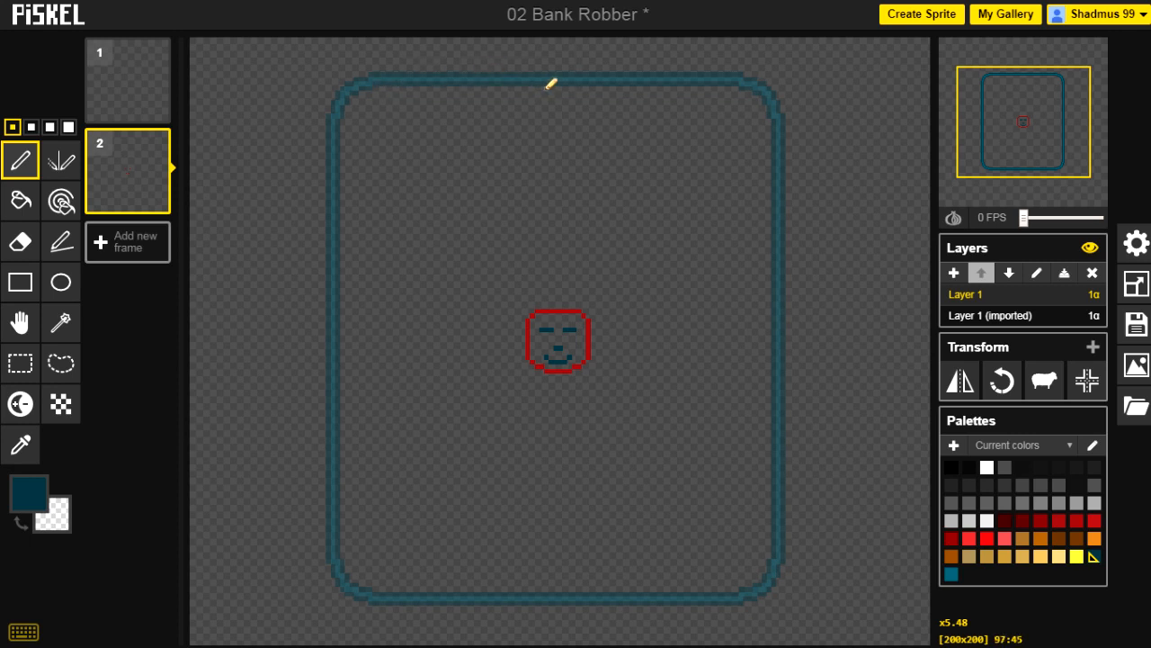
key("l")
mouse_move(547, 88)
left_mouse_down()
mouse_move(552, 361)
mouse_move(476, 273)
mouse_move(525, 291)
mouse_move(552, 80)
left_mouse_up()
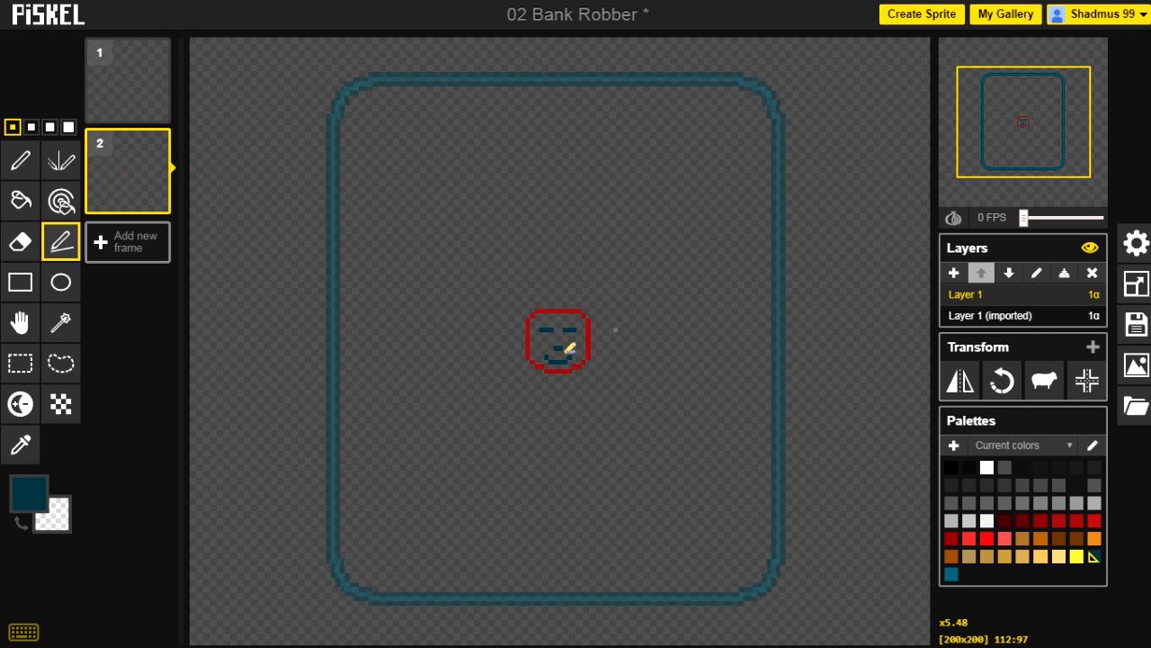
Lasso the face to copy it and add two more layers above its layer
left_click(61, 363)
mouse_move(555, 282)
left_mouse_down()
mouse_move(503, 315)
mouse_move(515, 378)
mouse_move(594, 380)
mouse_move(606, 345)
mouse_move(580, 293)
left_mouse_up()
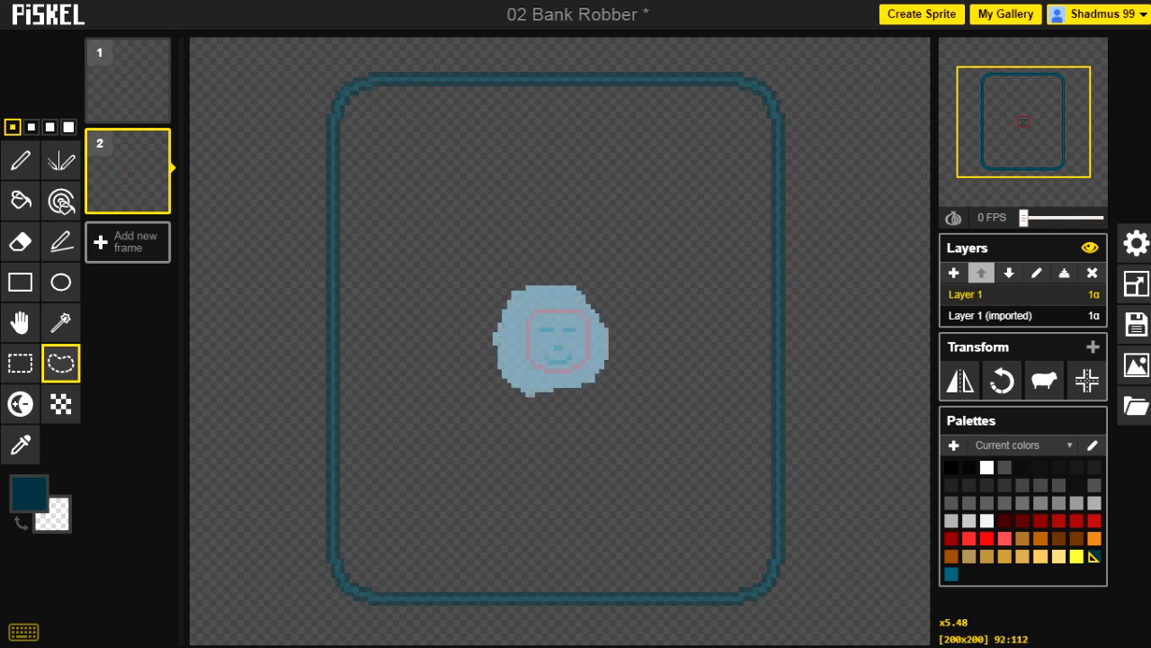
left_click(954, 274)
left_click(955, 275)
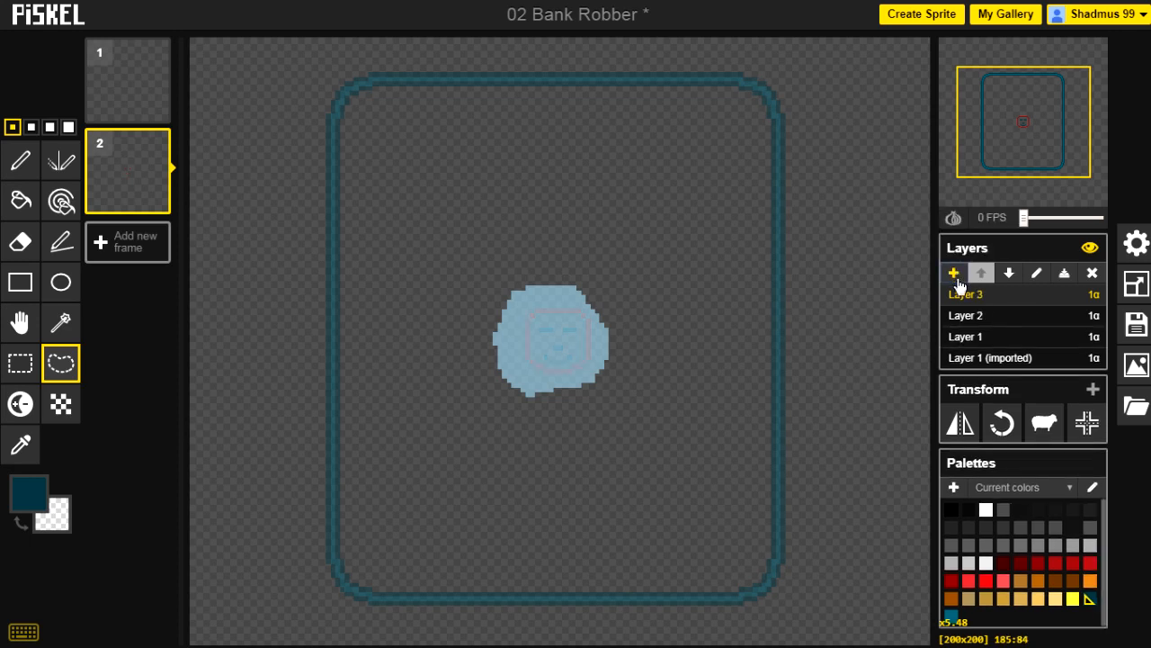
Paste the copied face onto Layer 2 and move it just to the right of the original
left_click(966, 316)
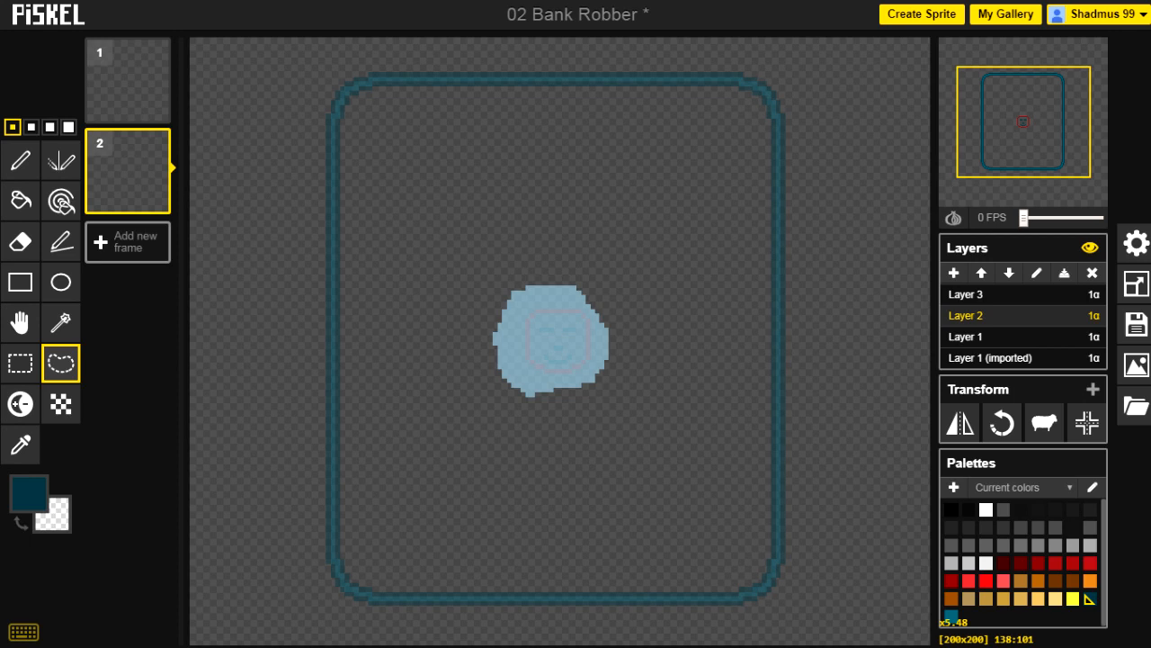
key("h")
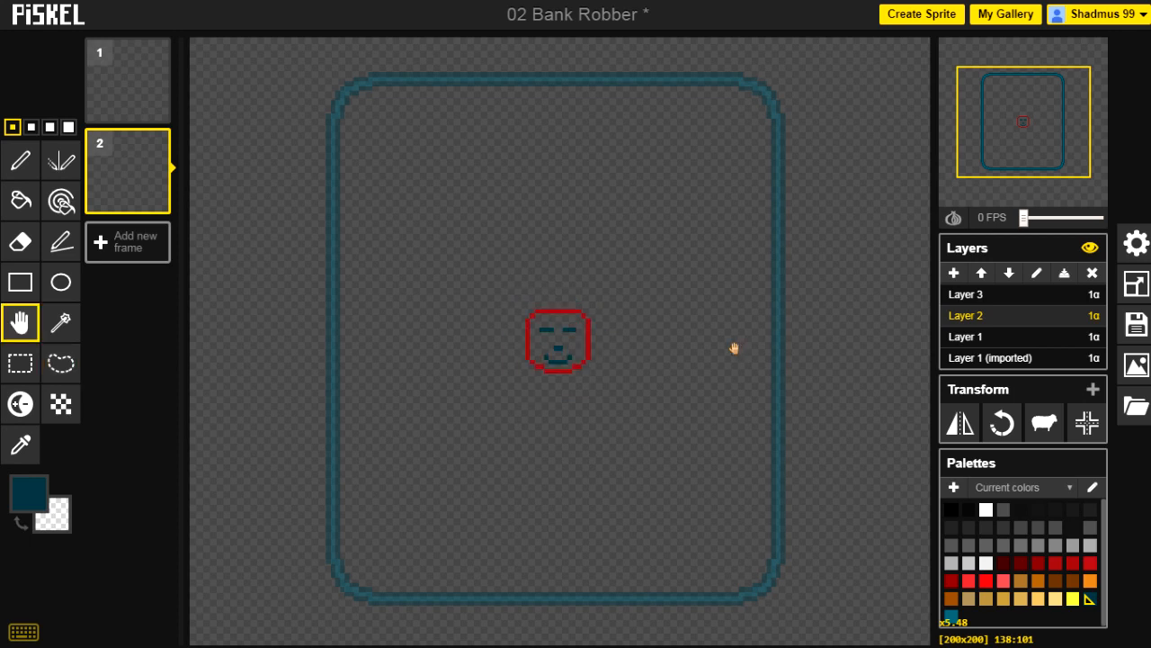
left_click_drag(576, 362, 653, 362)
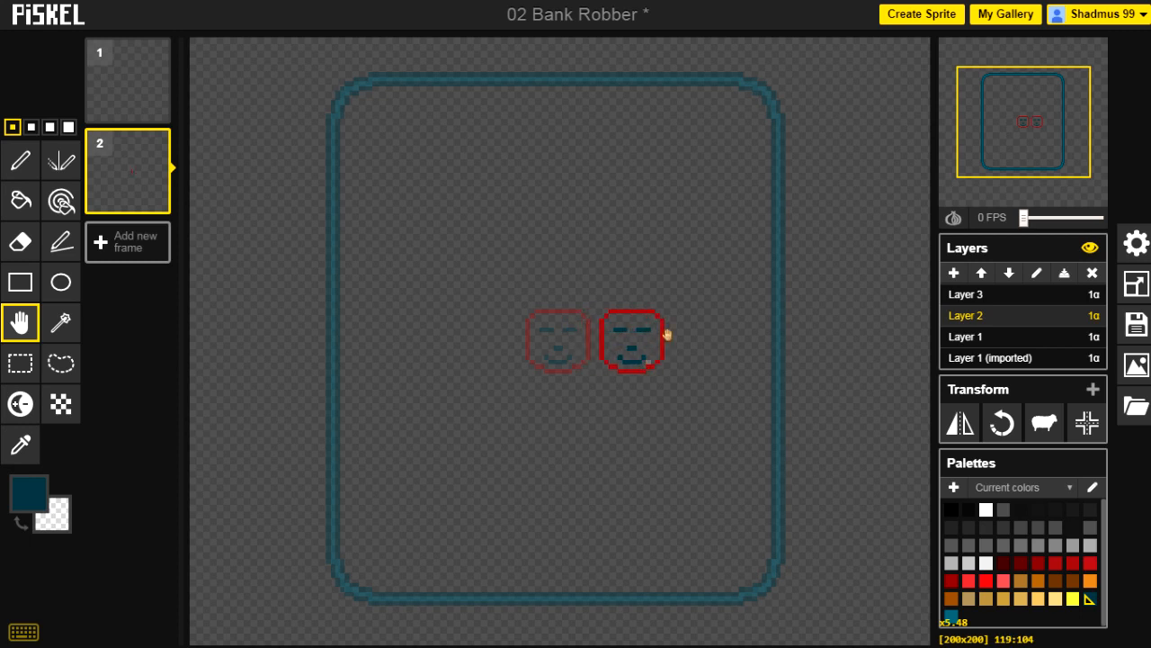
Paste the face onto Layer 3 and move it just to the left of the original
left_click(954, 296)
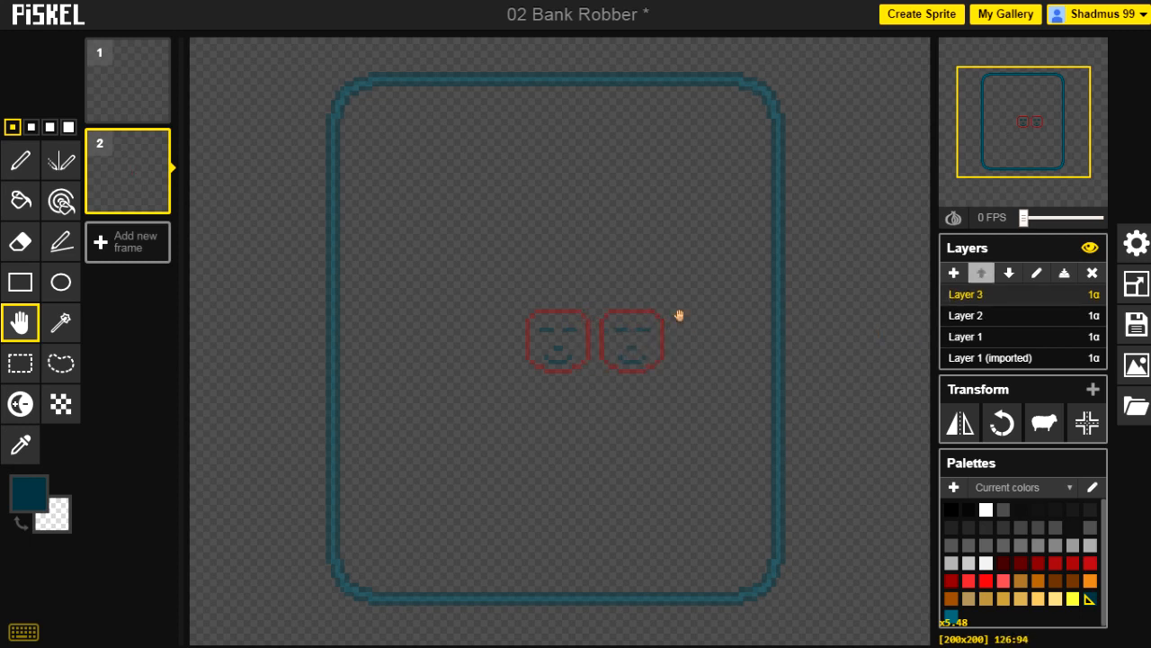
key("ctrl+v")
left_click_drag(541, 348, 472, 348)
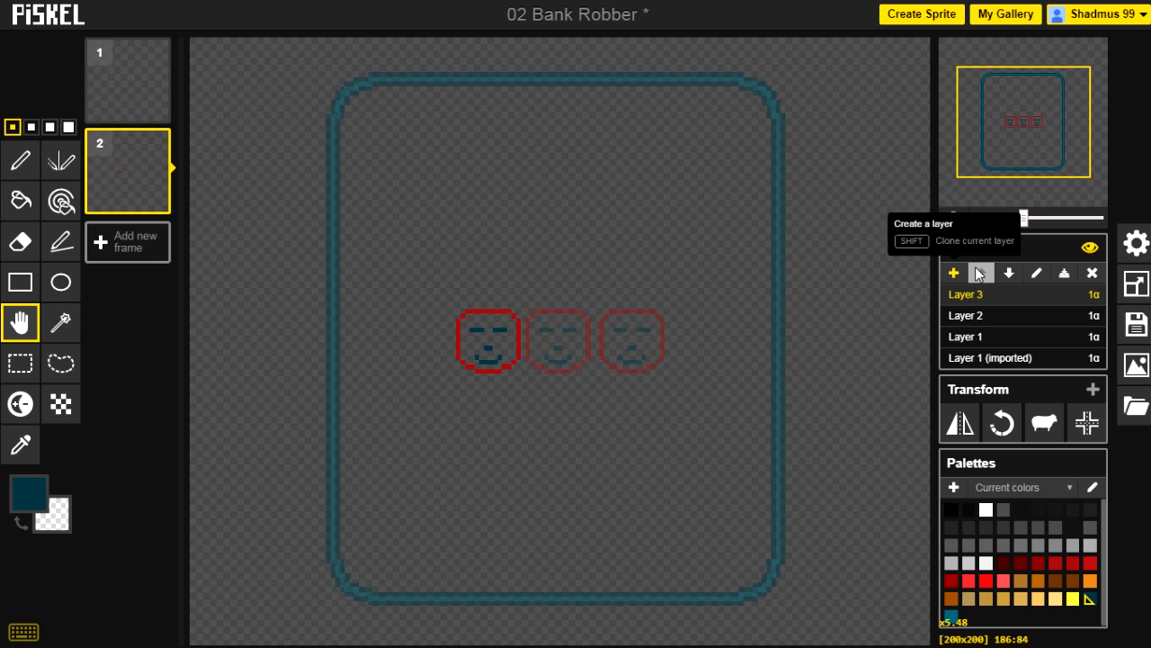
Merge Layer 3 down with Layer 2 and Layer 1, and center the row of three faces on the canvas
left_click(1065, 274)
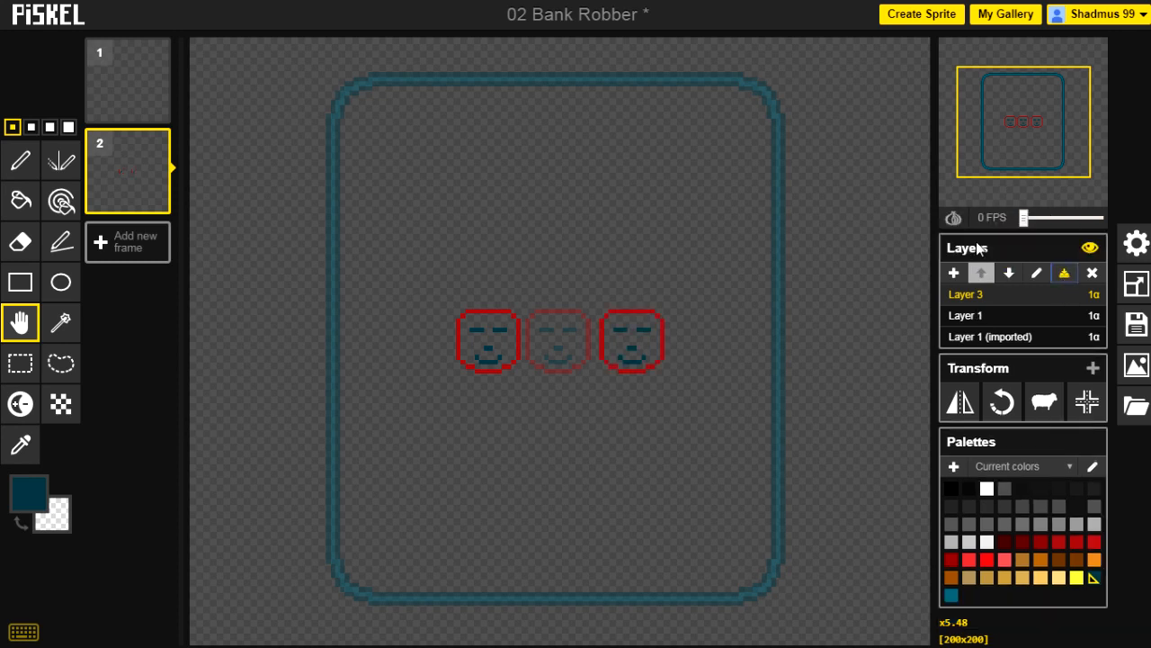
left_click(1065, 273)
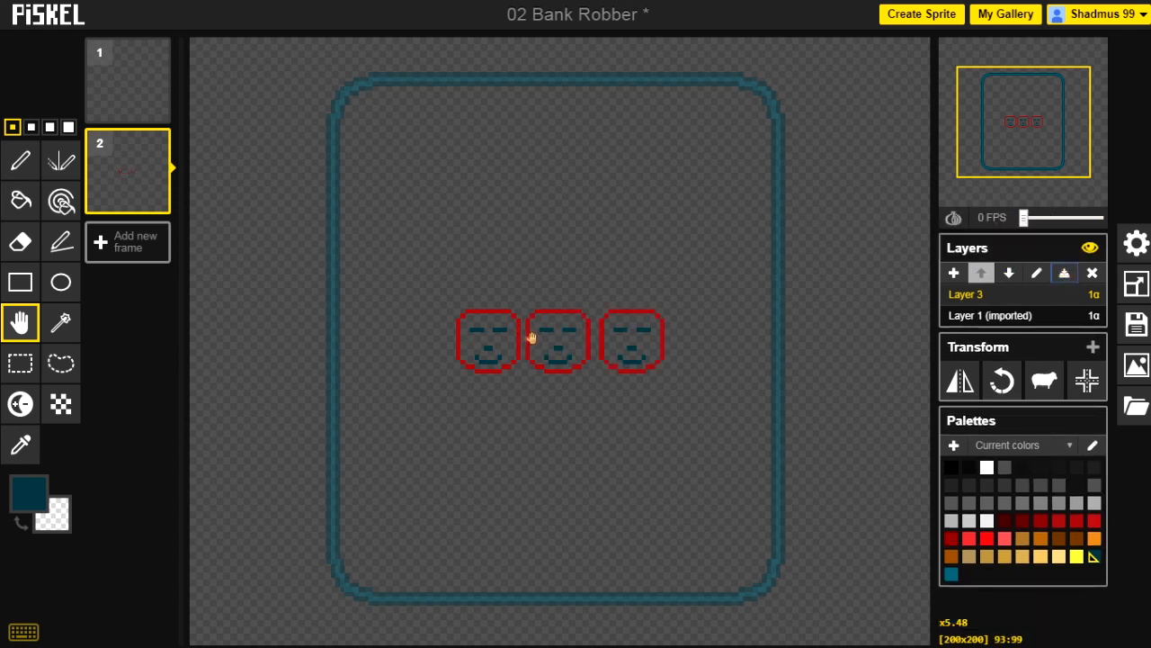
mouse_move(533, 339)
left_mouse_down()
mouse_move(606, 265)
mouse_move(542, 339)
mouse_move(565, 293)
mouse_move(517, 340)
mouse_move(543, 337)
left_mouse_up()
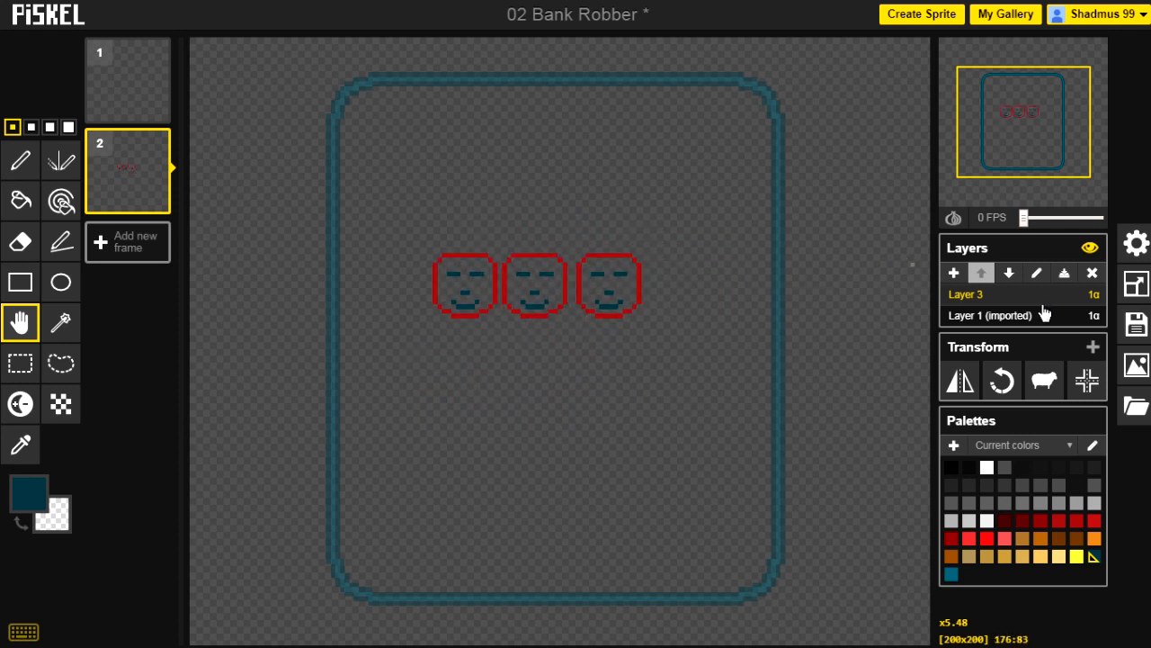
left_click(1083, 382)
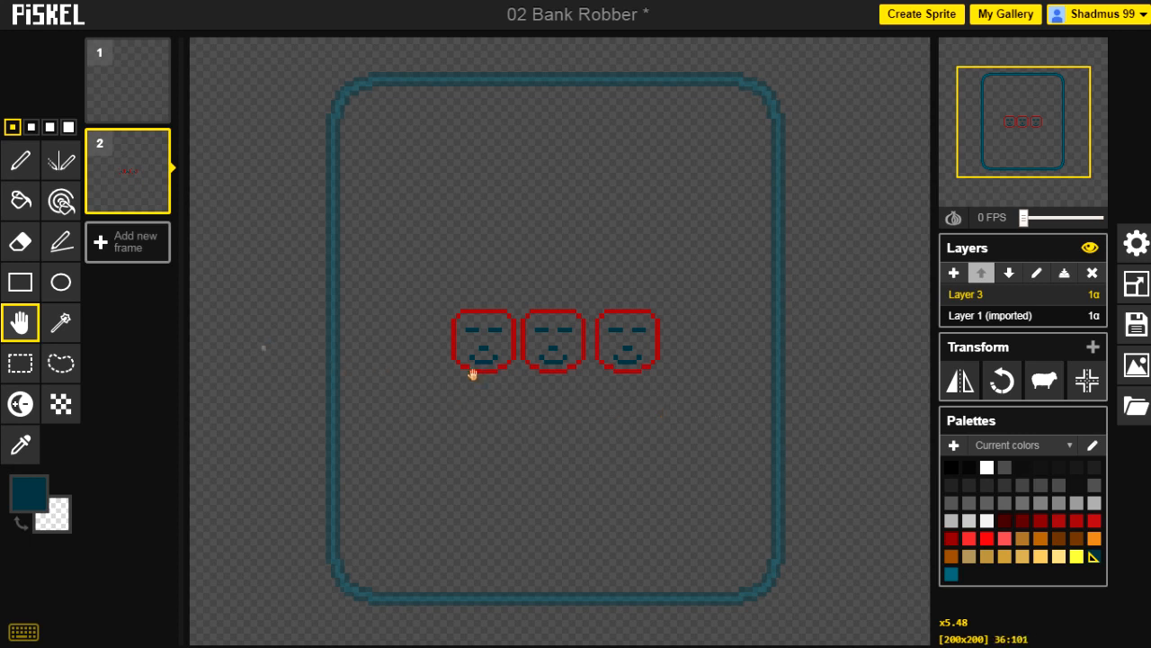
Clear the three red faces and sketch a dark red head with a neck and one shoulder line running down to the frame
key("o")
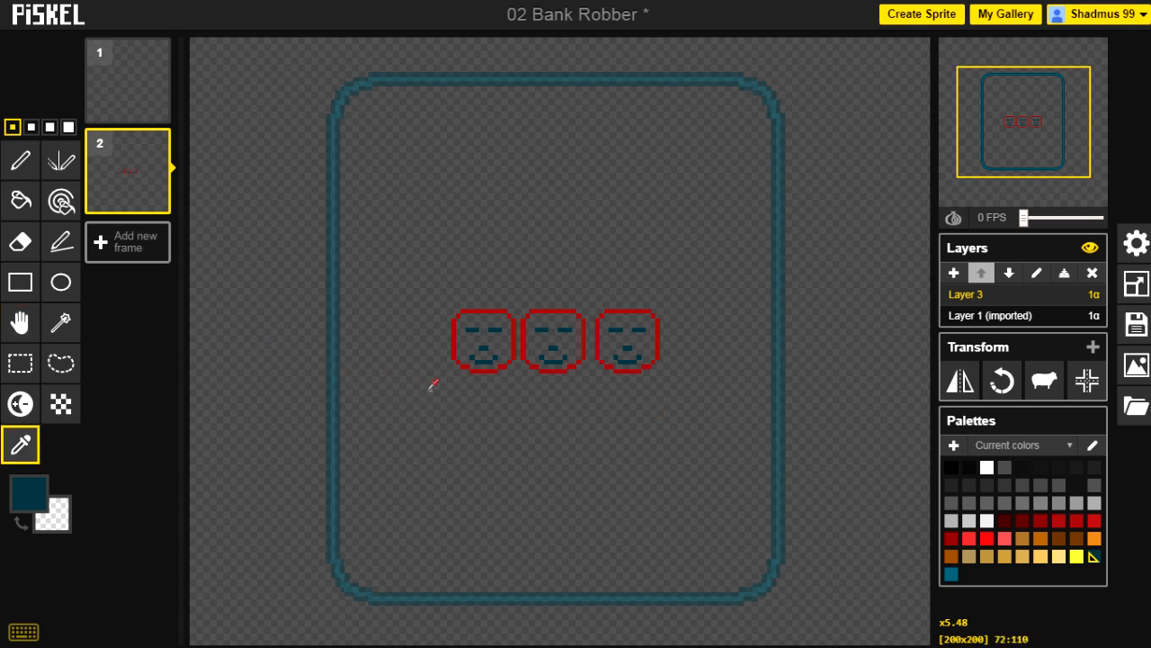
left_click(419, 386)
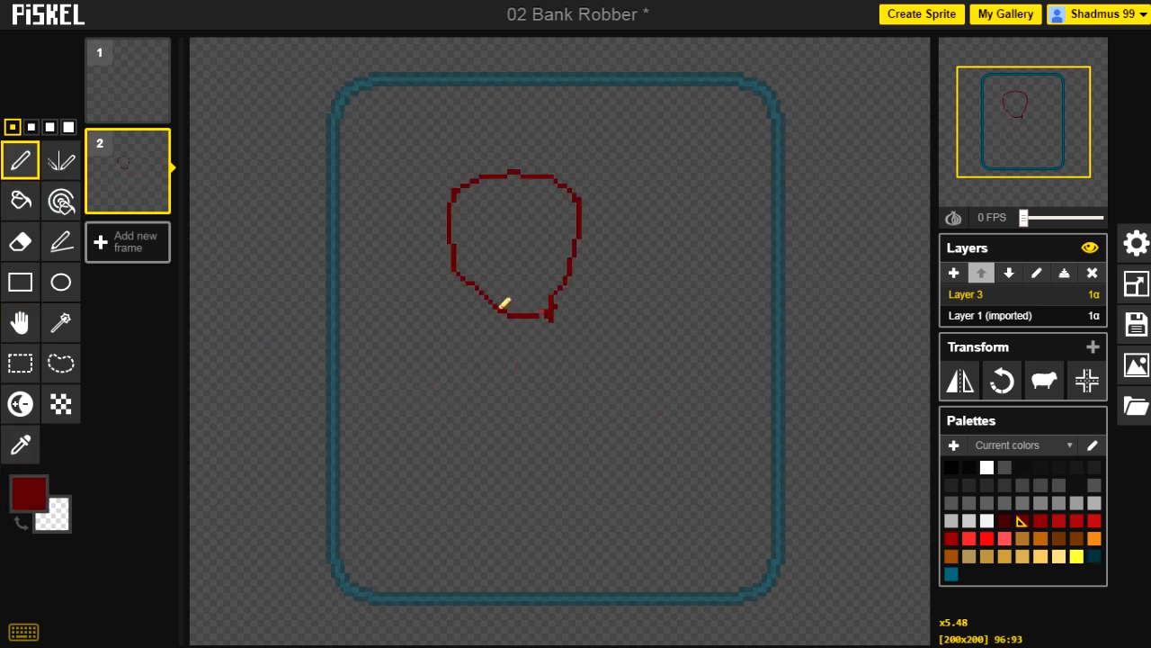
mouse_move(504, 306)
left_mouse_down()
mouse_move(488, 297)
mouse_move(477, 340)
left_mouse_up()
mouse_move(563, 286)
left_mouse_down()
mouse_move(568, 345)
mouse_move(613, 364)
mouse_move(649, 434)
mouse_move(654, 593)
left_mouse_up()
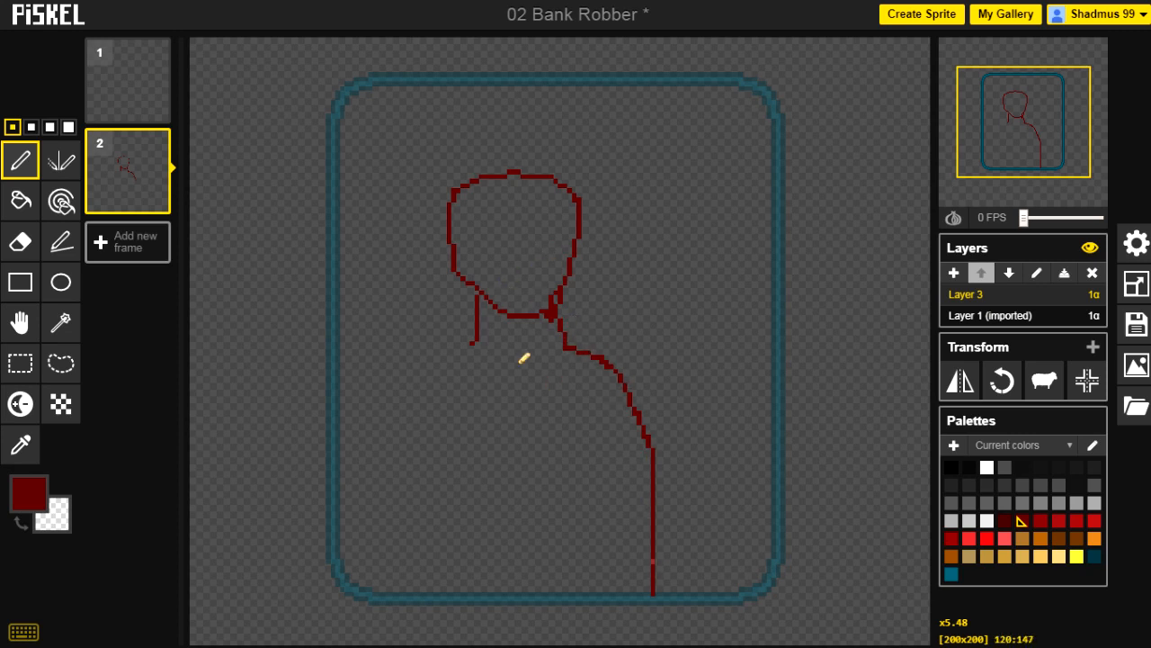
left_click(471, 343)
Lasso the shoulder line to copy it and paste it onto a new layer above Layer 3
left_click(63, 367)
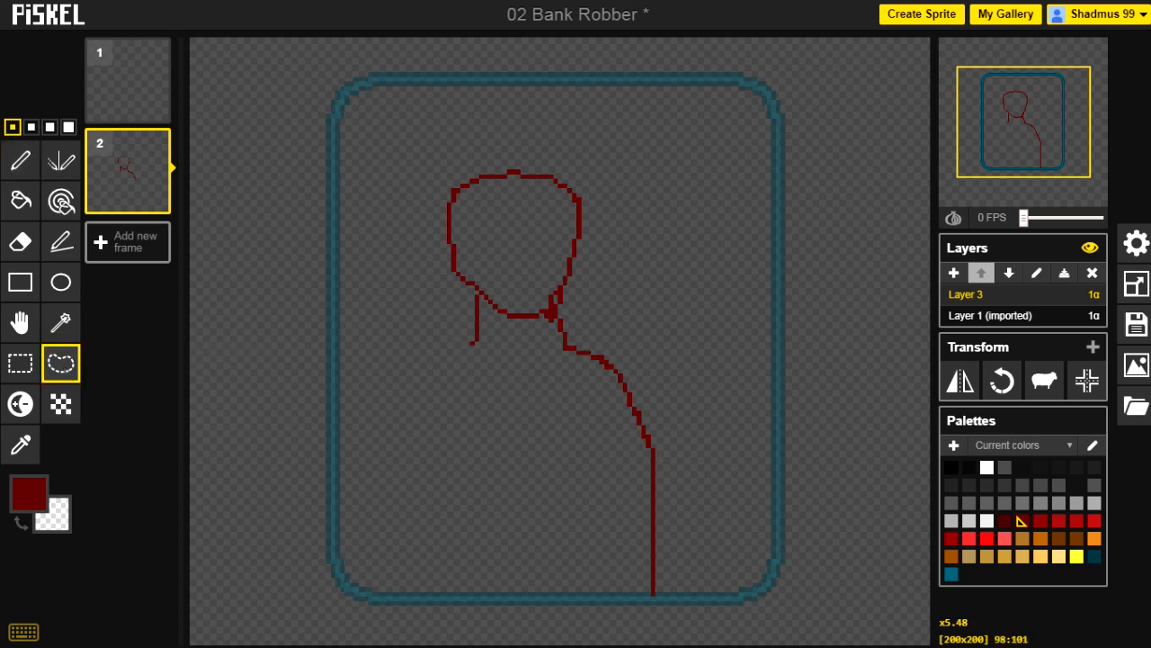
mouse_move(568, 347)
left_mouse_down()
mouse_move(625, 361)
mouse_move(671, 433)
mouse_move(687, 486)
mouse_move(658, 615)
left_mouse_up()
left_click(558, 352)
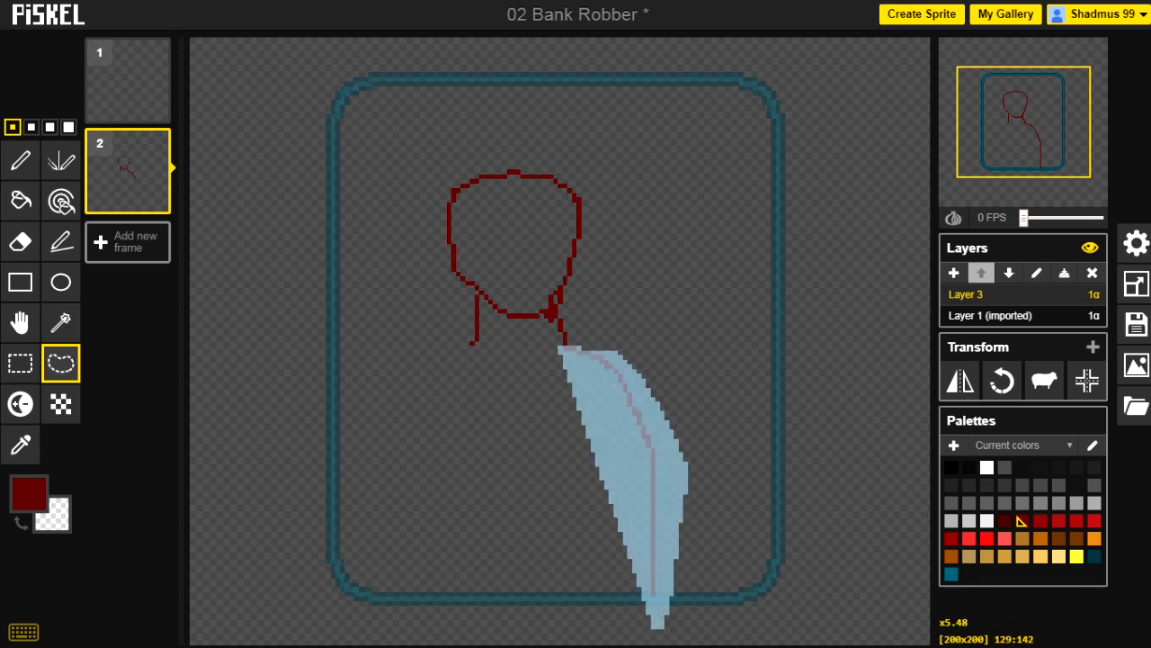
left_click(959, 278)
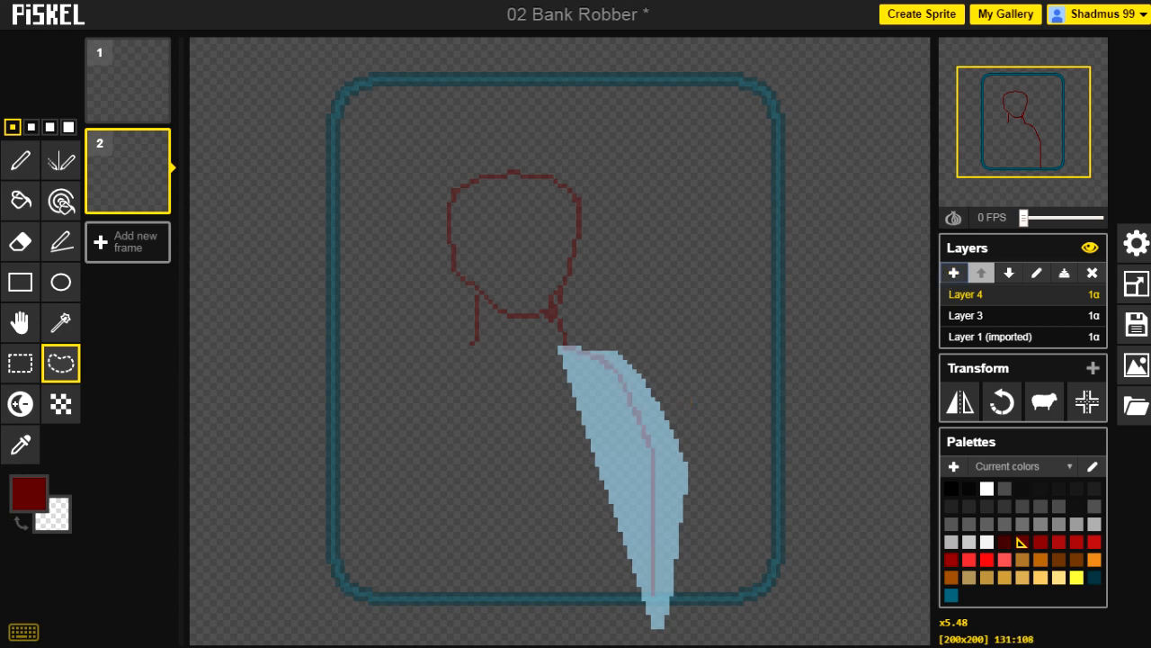
left_click(703, 409)
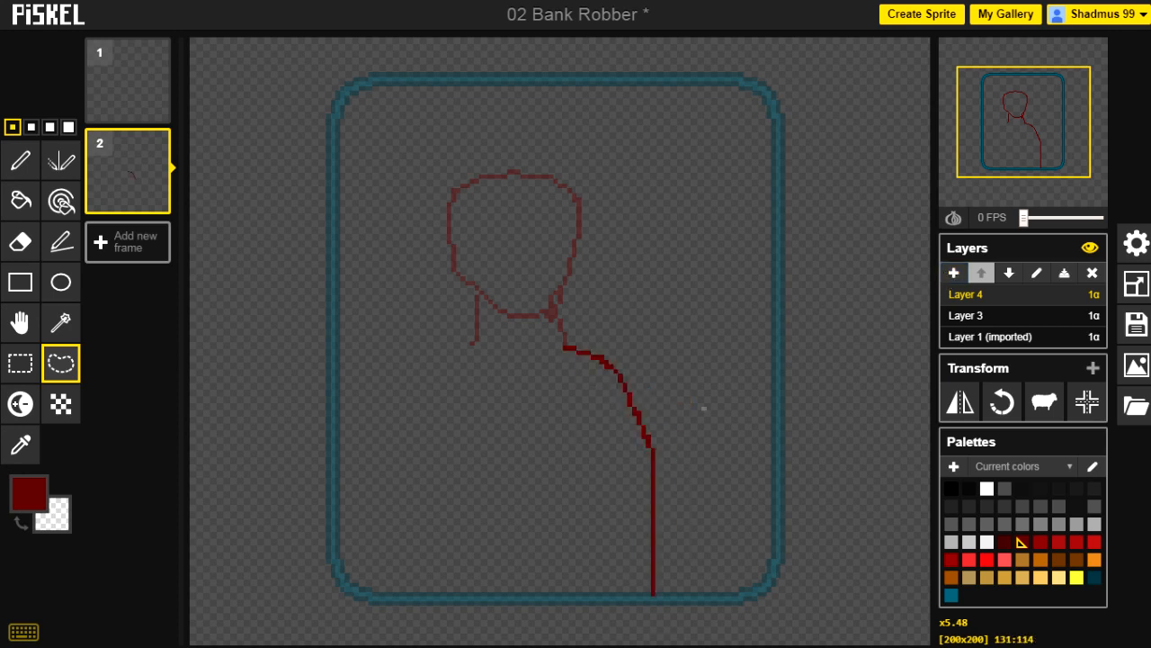
Mirror the pasted shoulder line horizontally and move it to meet the open end of the neck
left_click(964, 406, "alt")
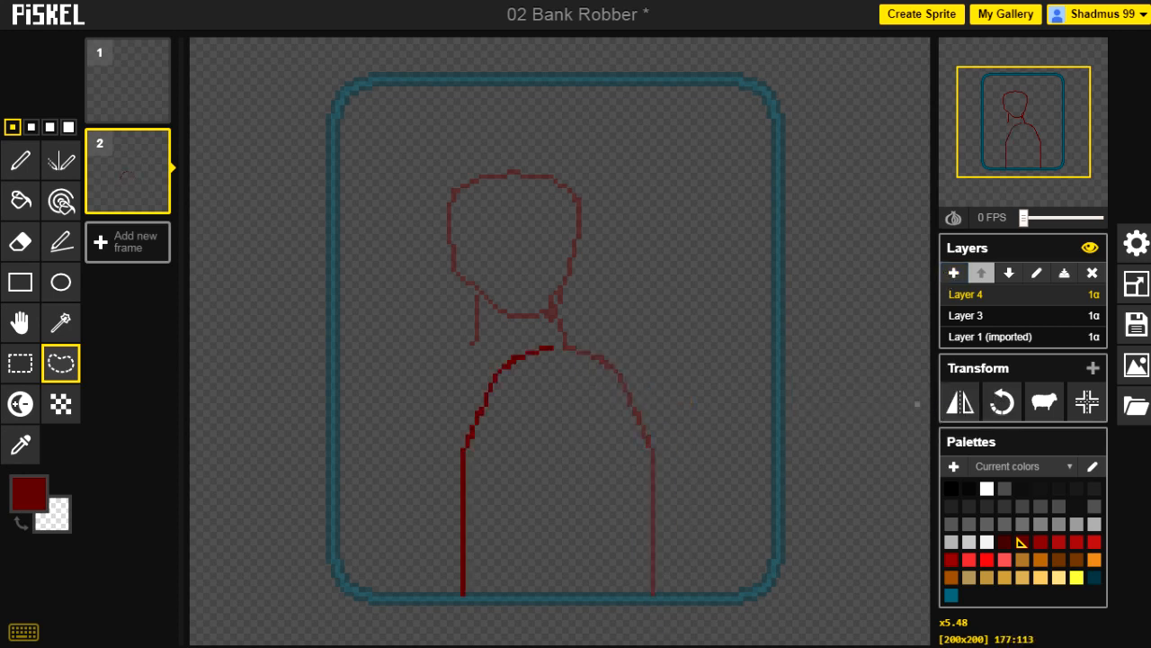
key("m")
left_click_drag(491, 393, 414, 391)
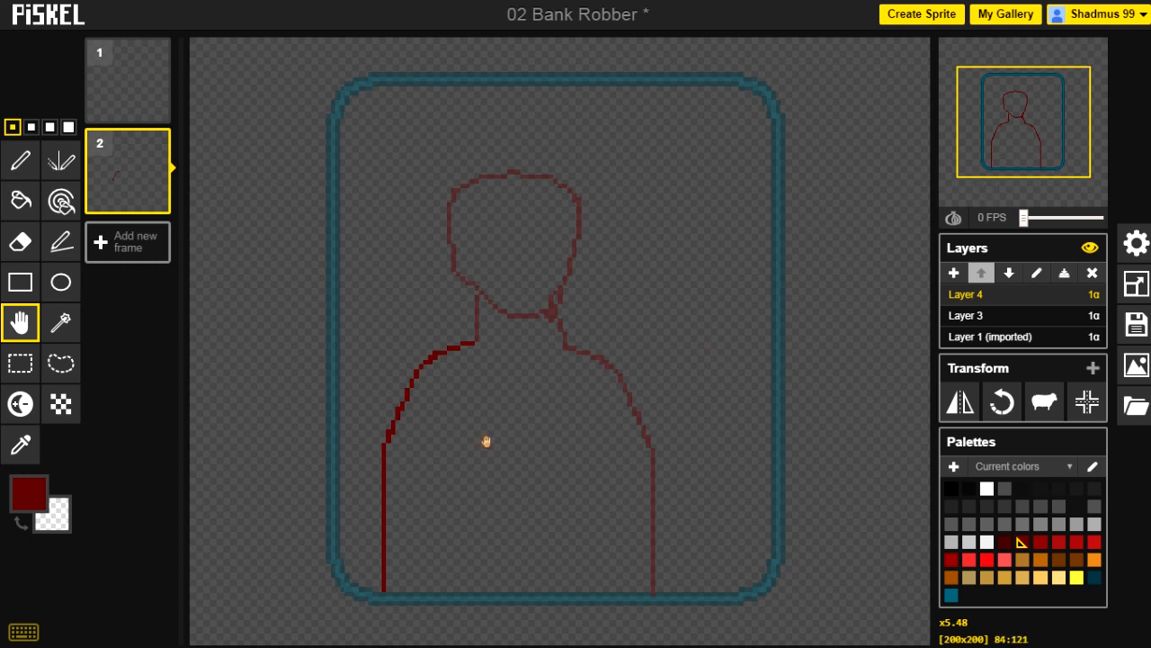
View the first frame, return to the second frame and merge Layer 4 down with Layer 3
key("Up")
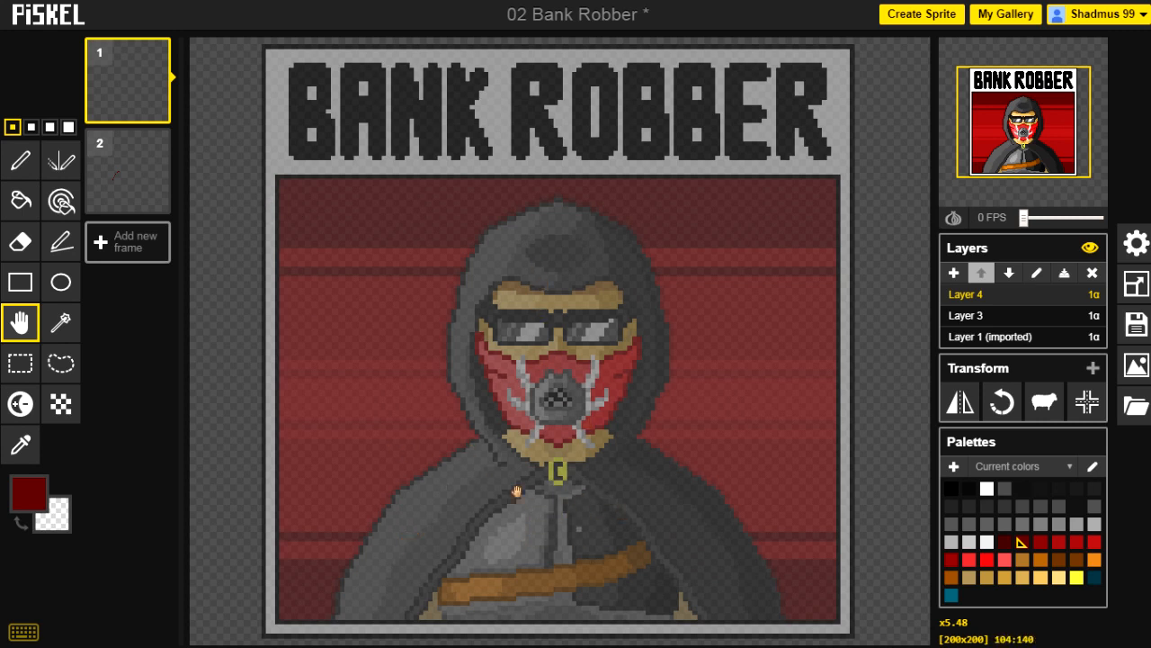
left_click(117, 187)
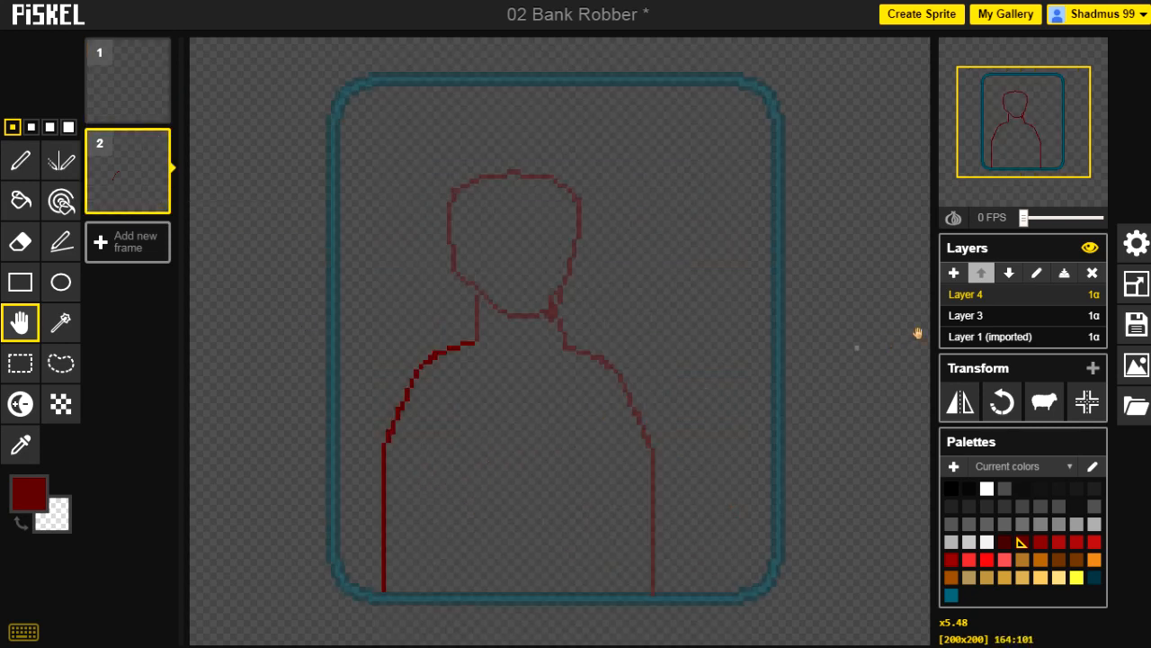
left_click(1064, 272)
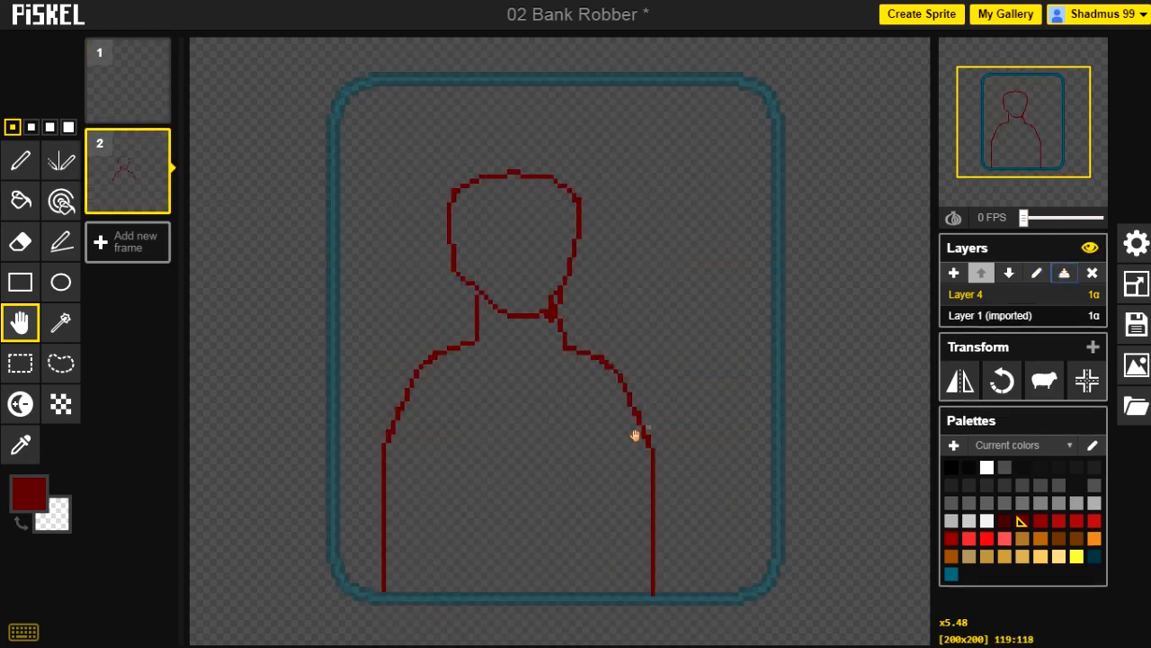
Erase the whole figure with a transparent Magic bucket fill and merge Layer 4 down with Layer 1 (imported)
key("o")
left_click(606, 426)
key("a")
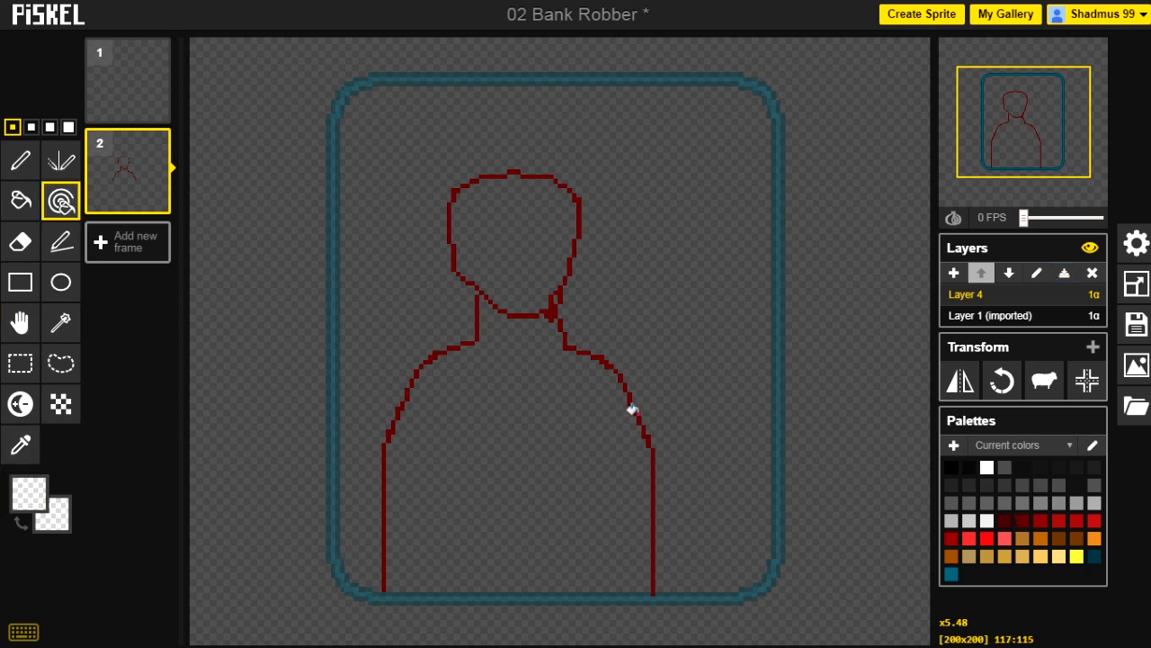
left_click(629, 407)
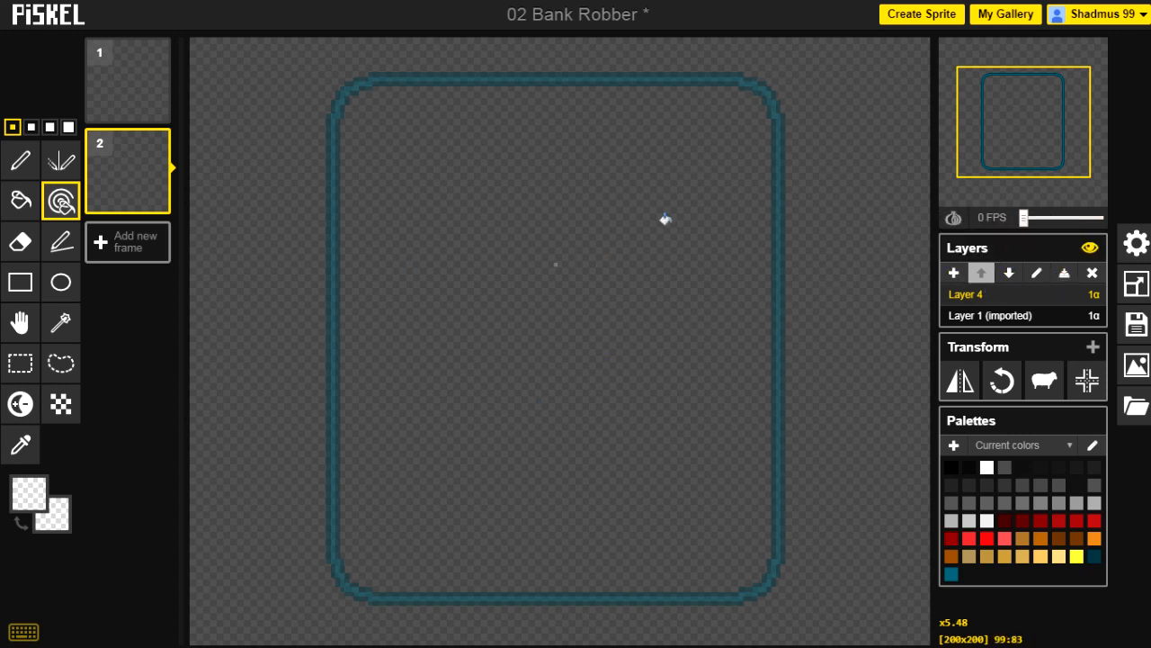
left_click(1068, 272)
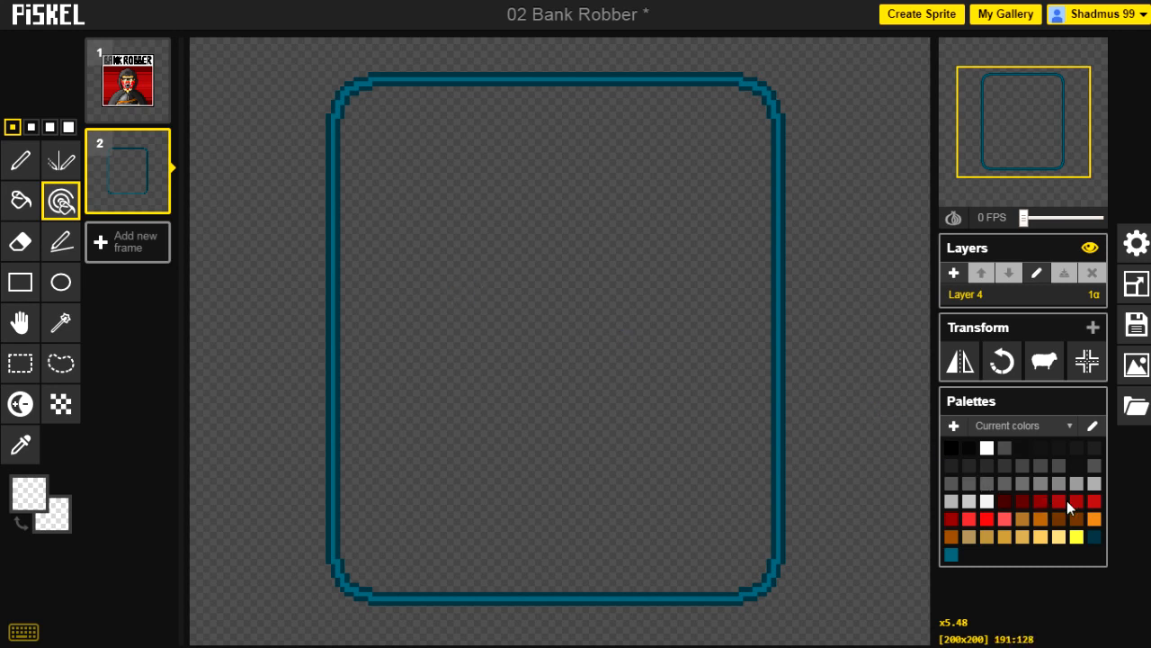
Fill the frame's interior with dark red using the Paint bucket twice, undoing the fill each time
left_click(1041, 502)
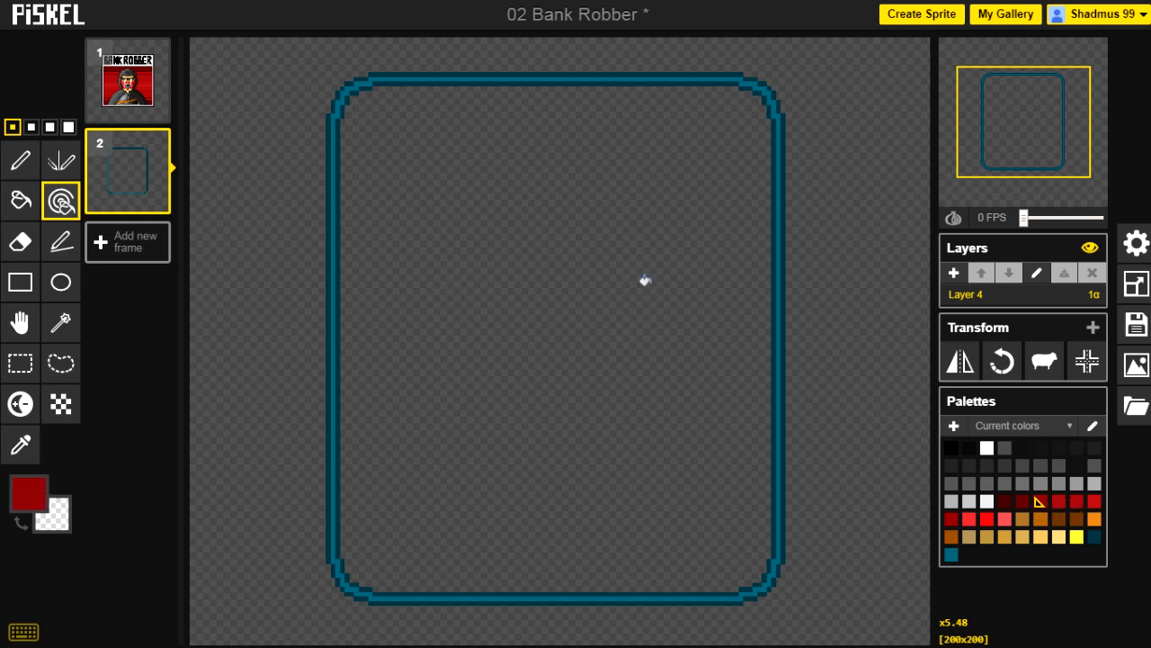
key("b")
left_click(687, 160)
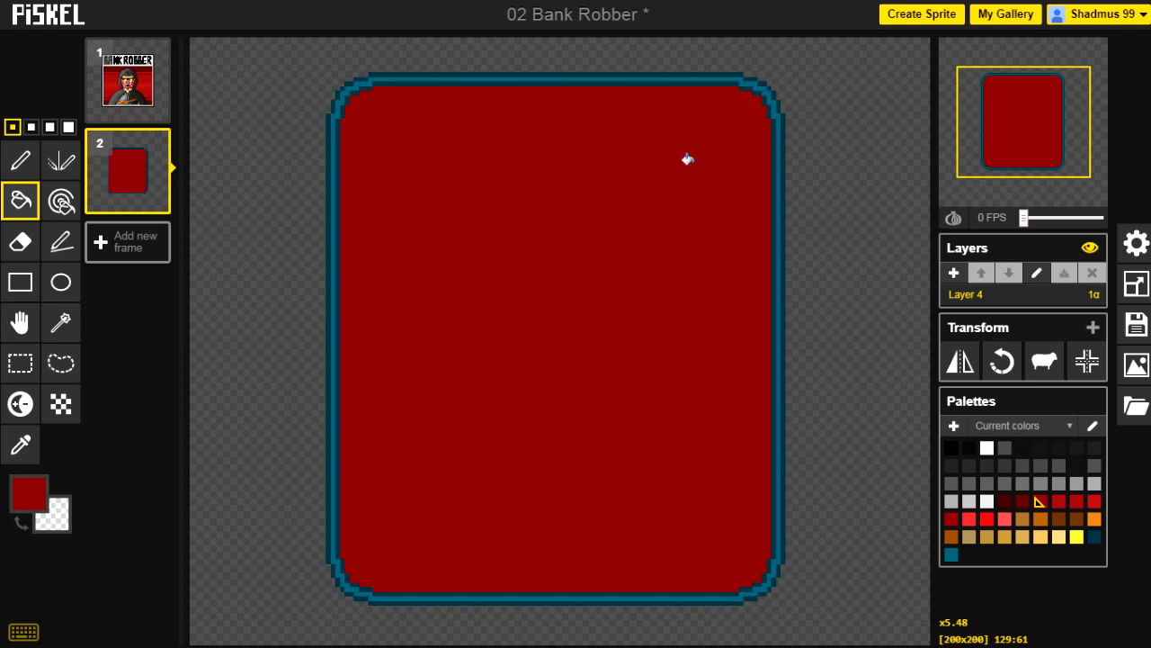
key("ctrl+z")
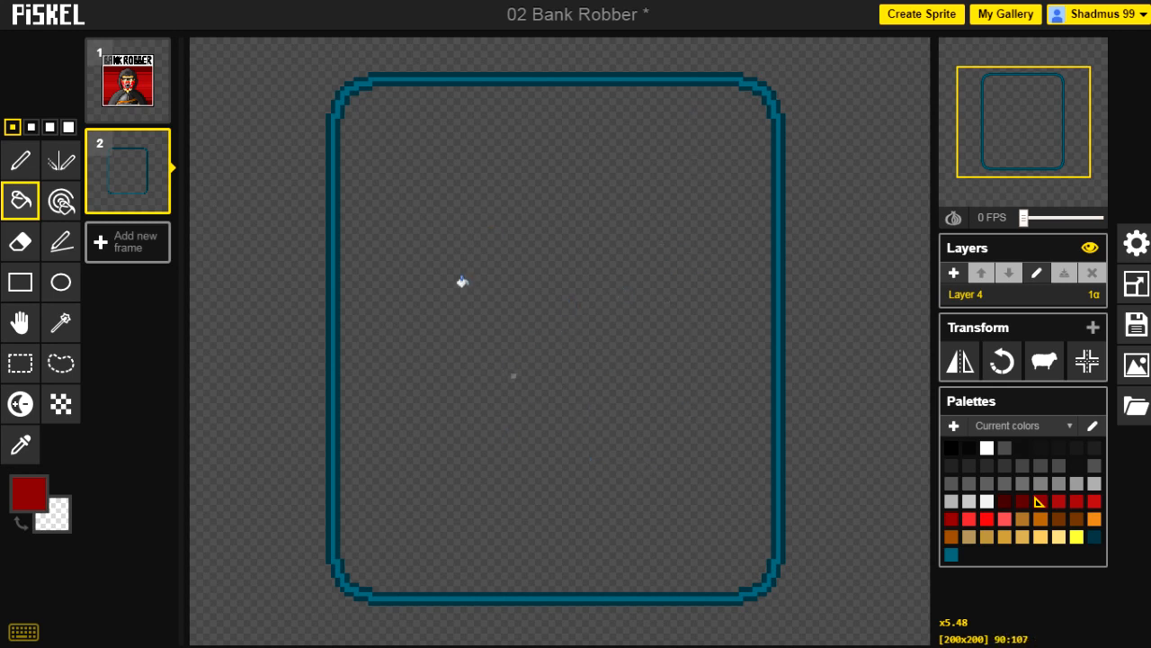
left_click(463, 281)
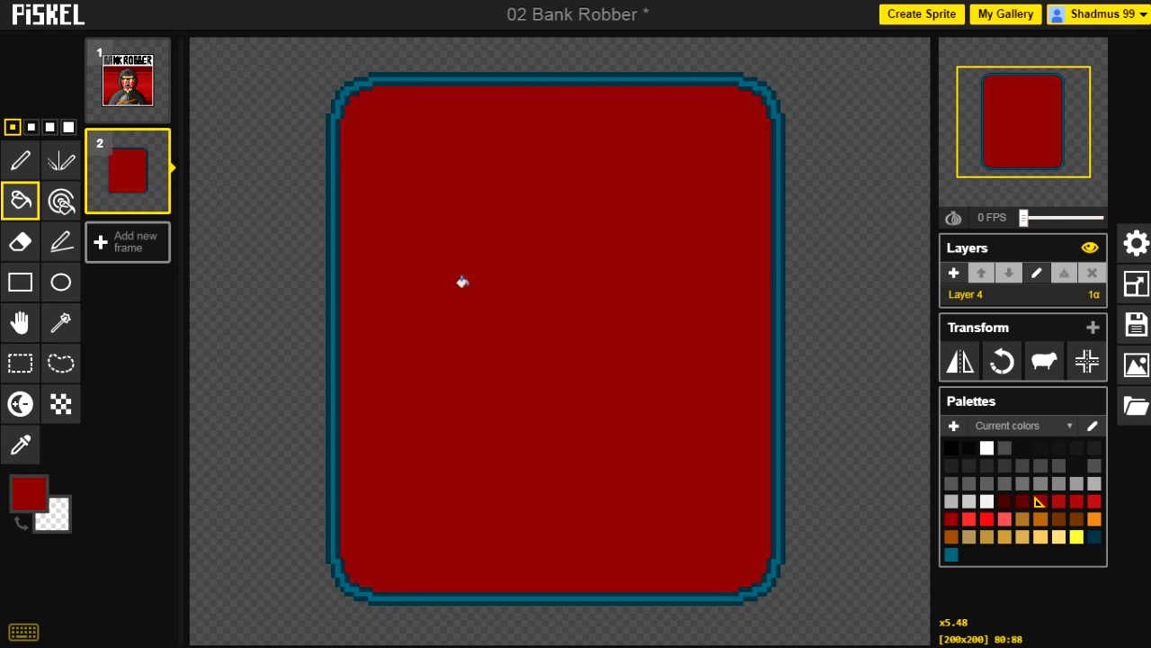
key("ctrl+z")
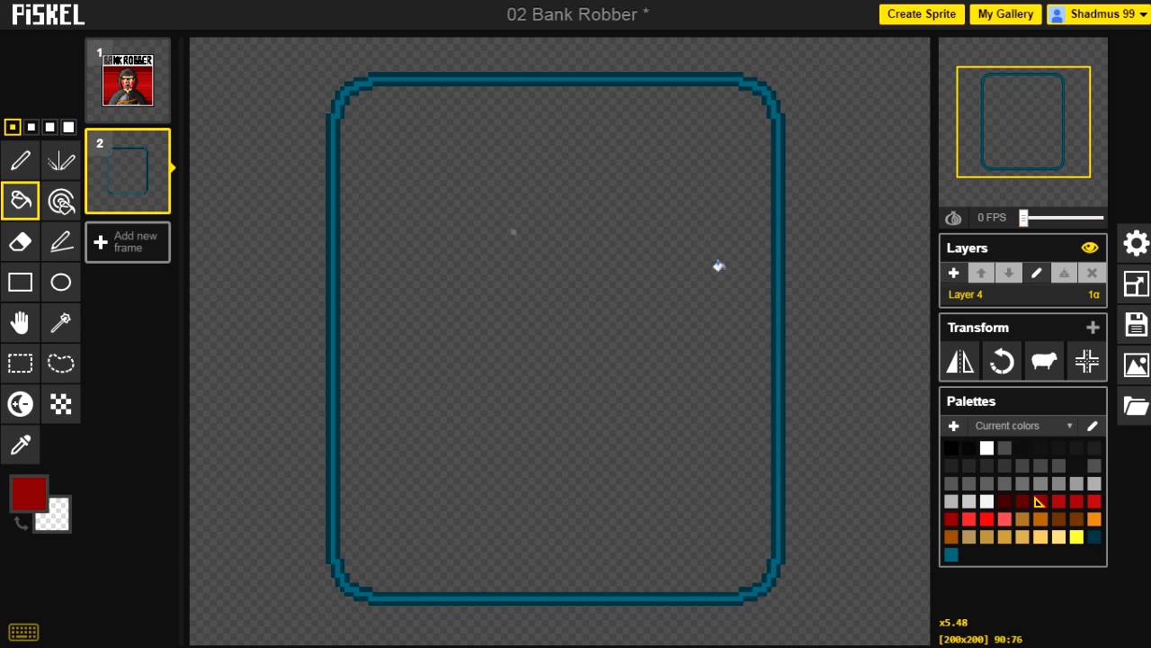
Sketch a dark red outline of a four-legged animal with a simple face inside the frame using the Pen tool
key("p")
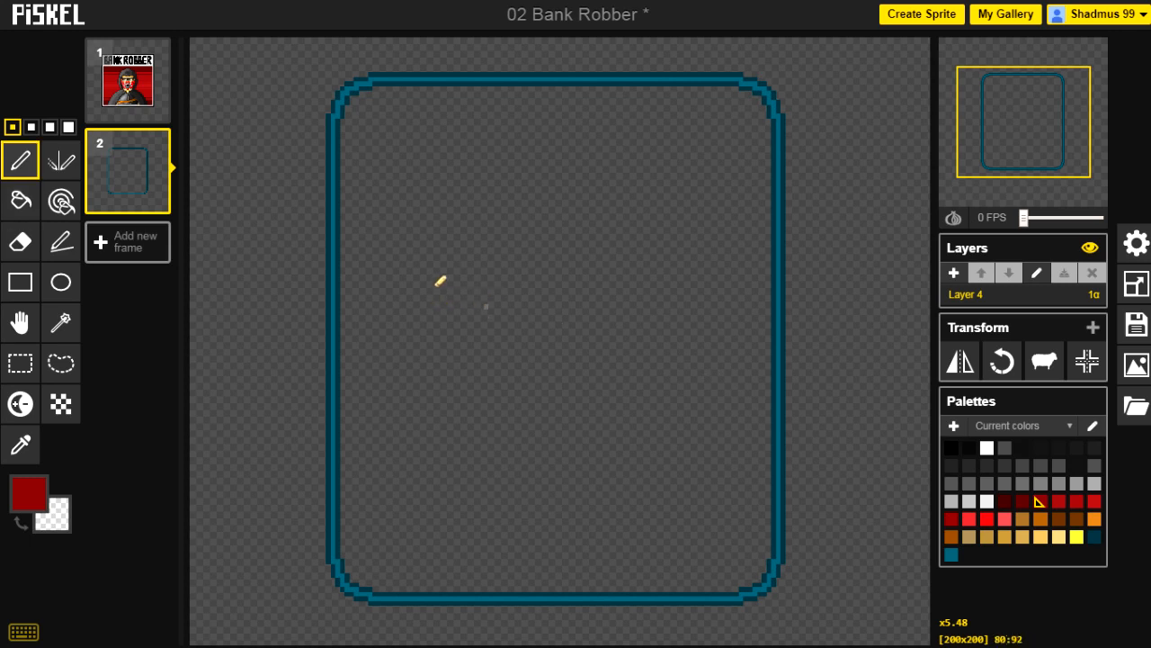
mouse_move(445, 286)
left_mouse_down()
mouse_move(479, 220)
mouse_move(491, 256)
mouse_move(607, 245)
mouse_move(620, 292)
left_mouse_up()
mouse_move(612, 388)
left_mouse_down()
mouse_move(585, 312)
mouse_move(570, 374)
mouse_move(562, 318)
mouse_move(509, 320)
mouse_move(488, 373)
mouse_move(478, 325)
mouse_move(470, 379)
mouse_move(450, 286)
left_mouse_up()
left_click_drag(435, 244, 450, 244)
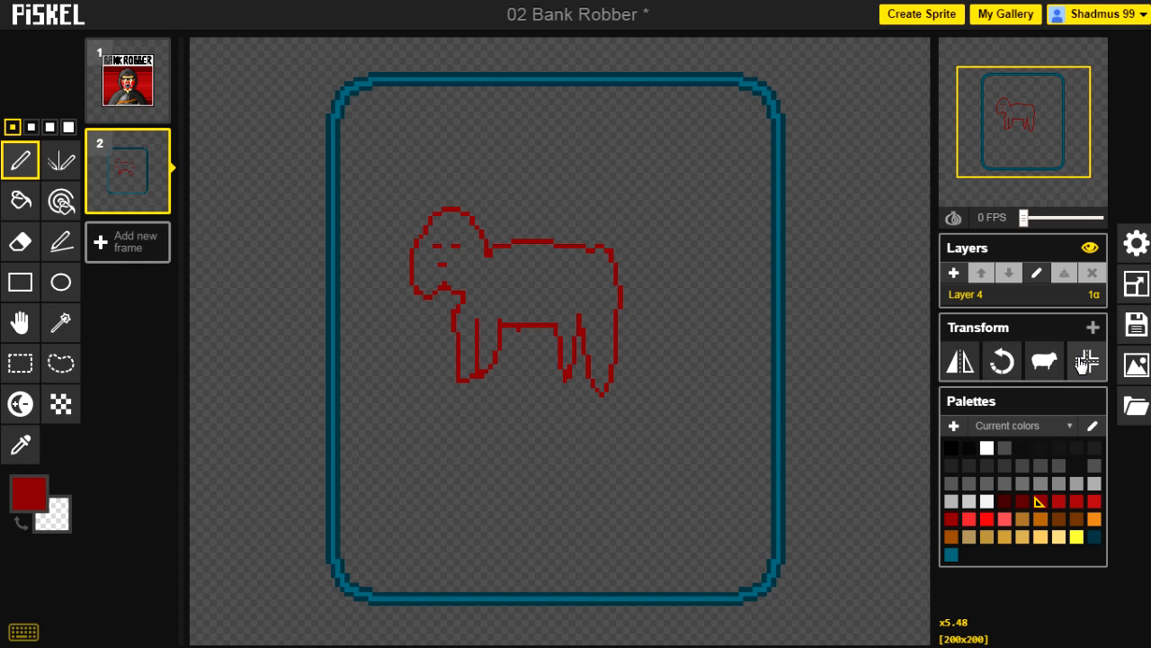
Cut the animal out of the frame layer with a rectangle selection and paste it onto a new layer
left_click(61, 362)
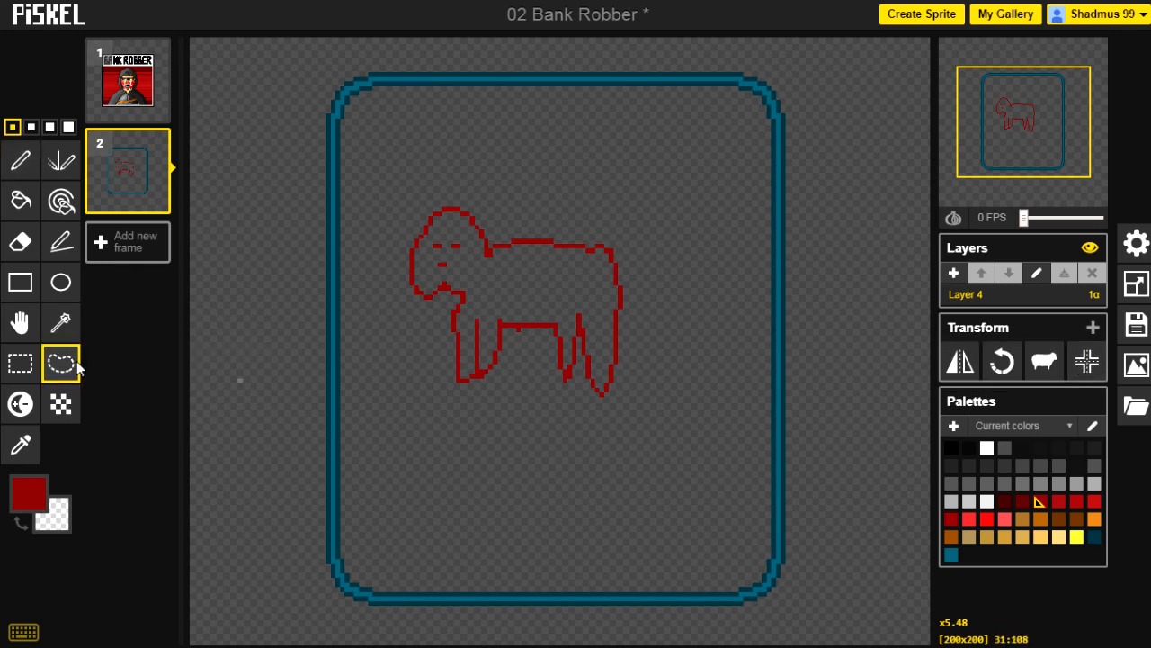
left_click(21, 365)
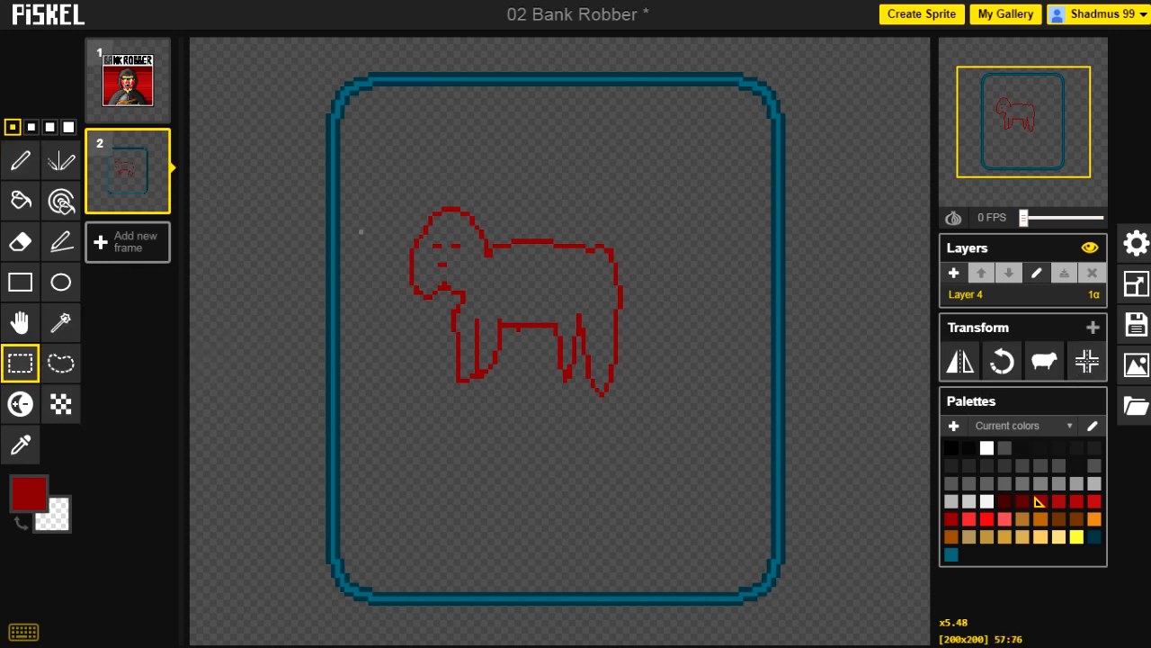
mouse_move(398, 181)
left_mouse_down()
mouse_move(539, 378)
mouse_move(642, 419)
left_mouse_up()
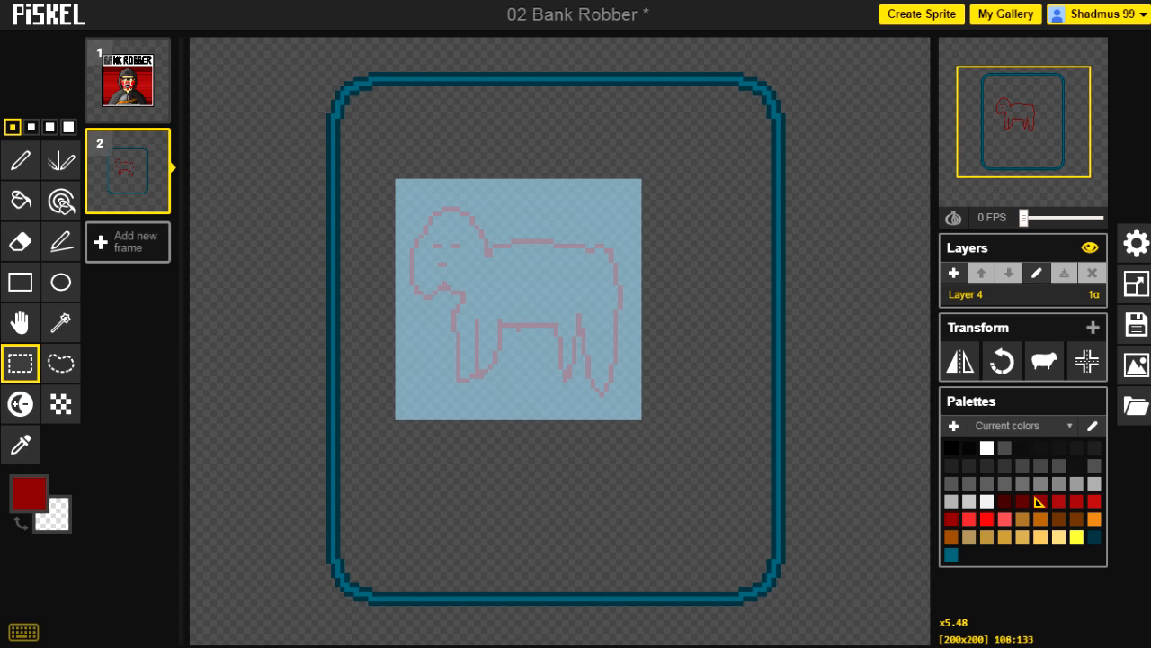
key("Delete")
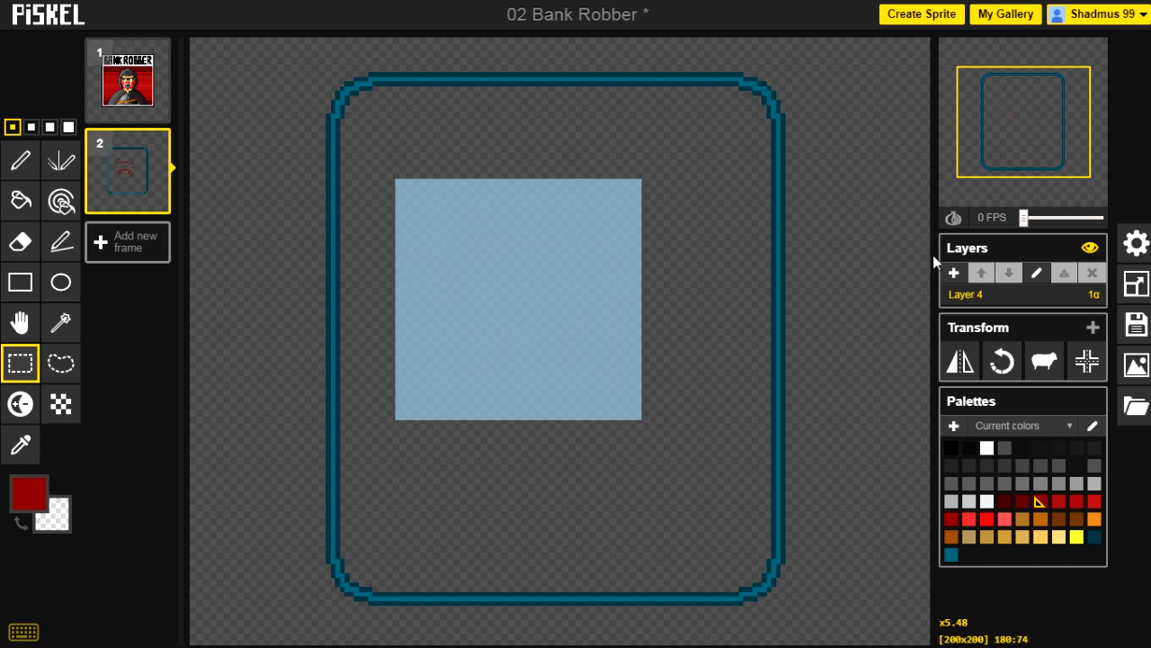
left_click(954, 274)
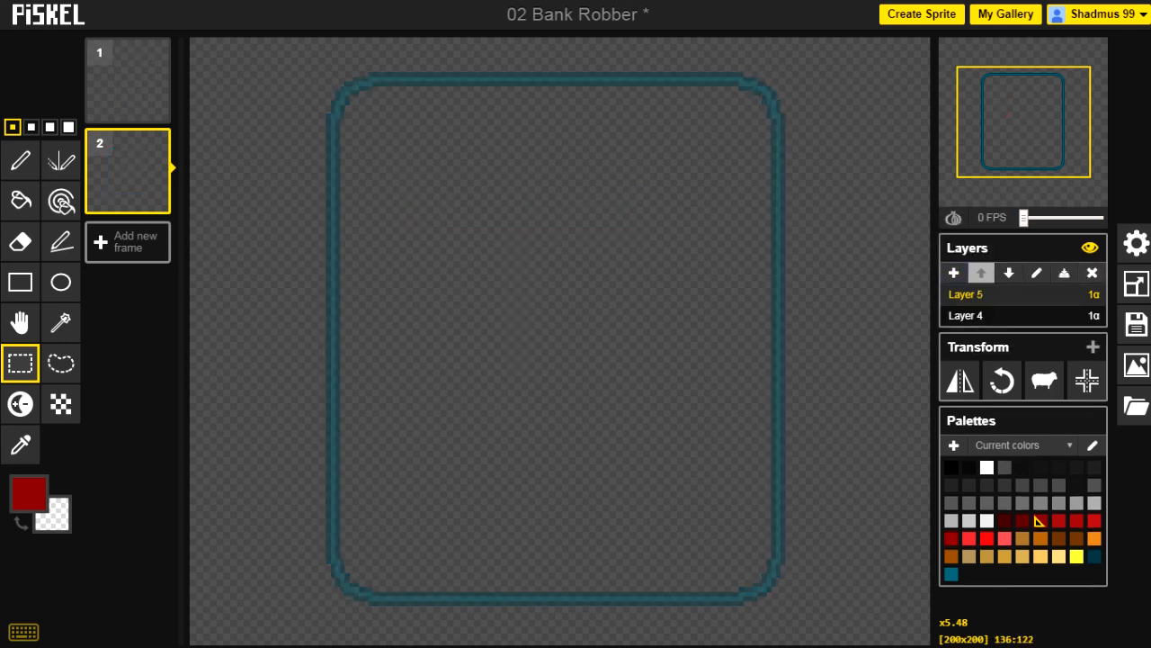
key("ctrl+v")
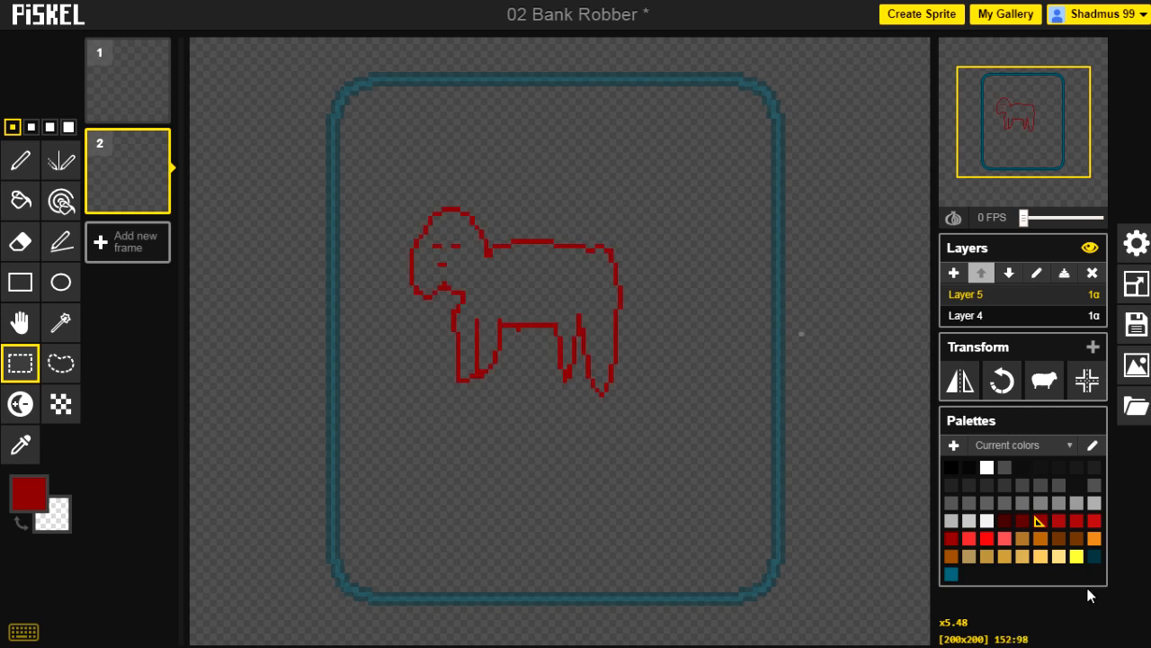
Center the animal on the canvas and merge Layer 5 down with Layer 4
left_click(1087, 381)
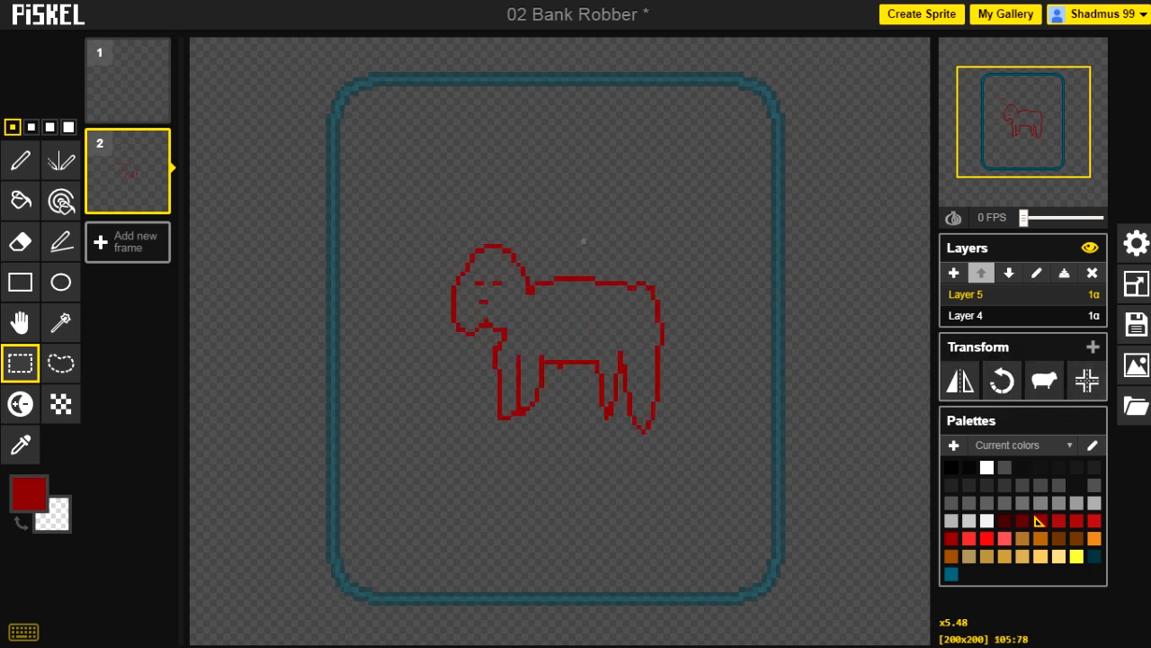
left_click(1064, 273)
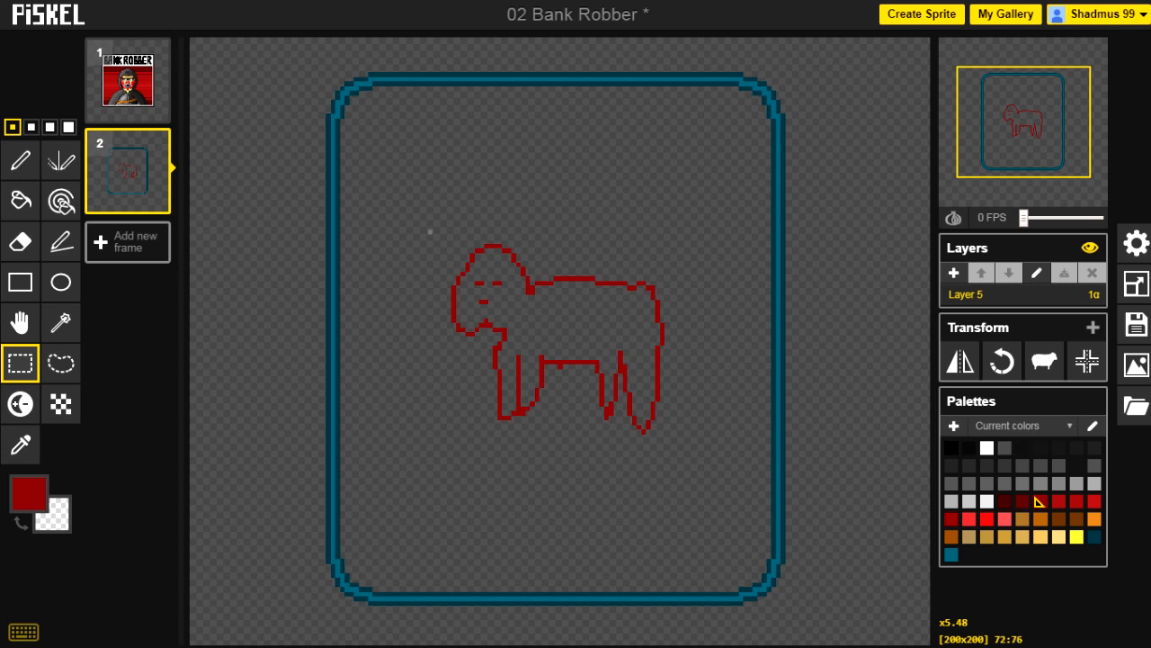
Delete the animal from the frame with a rectangle selection and clear the selection
mouse_move(439, 222)
left_mouse_down()
mouse_move(509, 336)
mouse_move(588, 409)
mouse_move(697, 474)
left_mouse_up()
key("Delete")
left_click(601, 505)
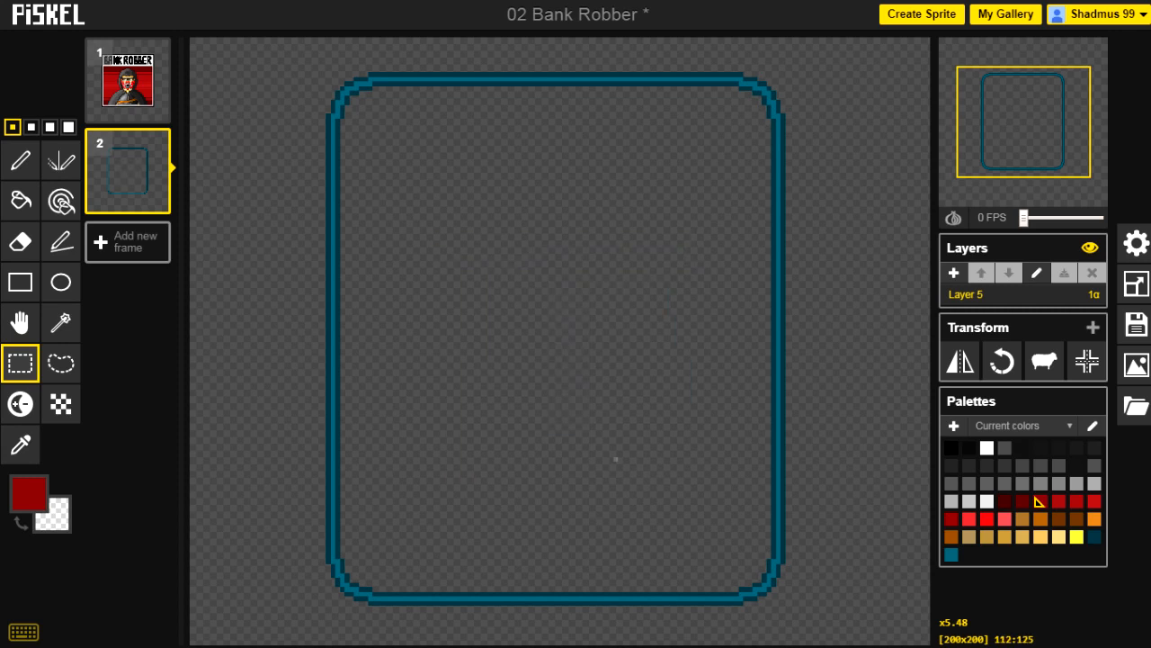
scroll(619, 340, "down", 2)
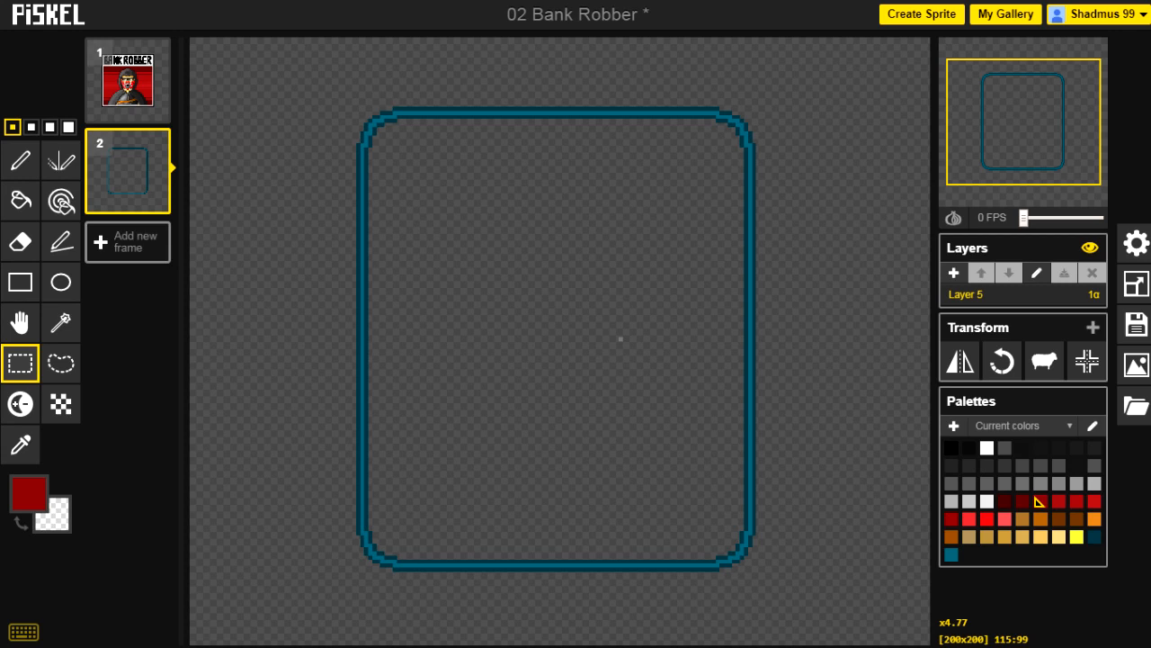
Compare the PNG spritesheet export with the other export formats and export only the selected frame as a PNG file
left_click(1134, 367)
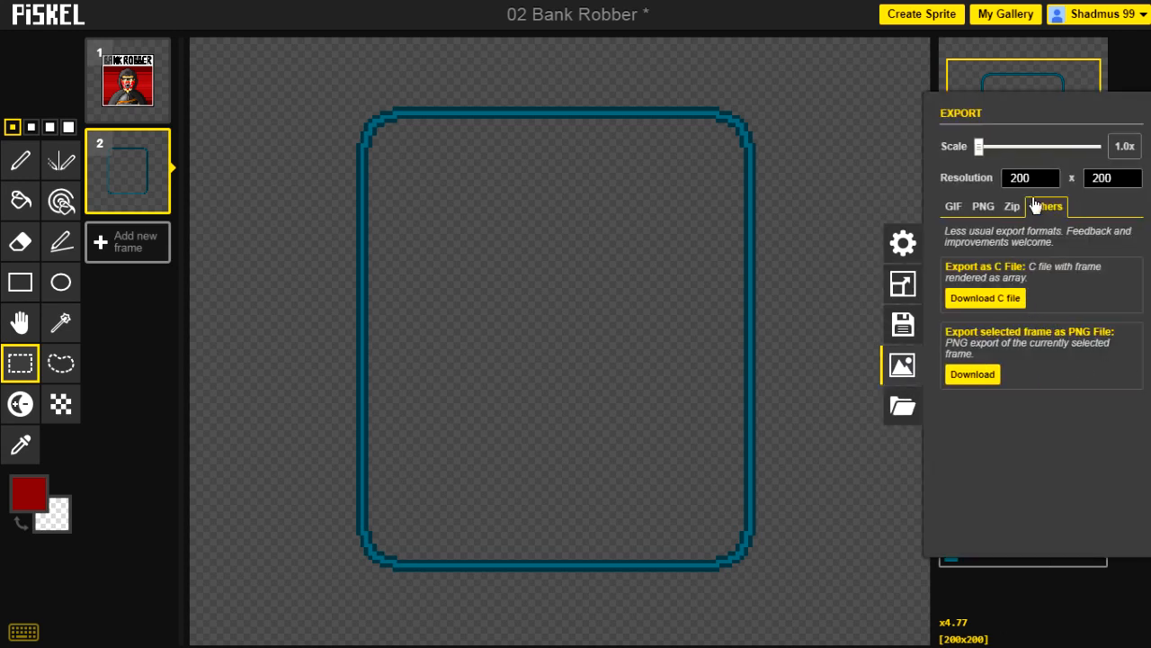
left_click(980, 209)
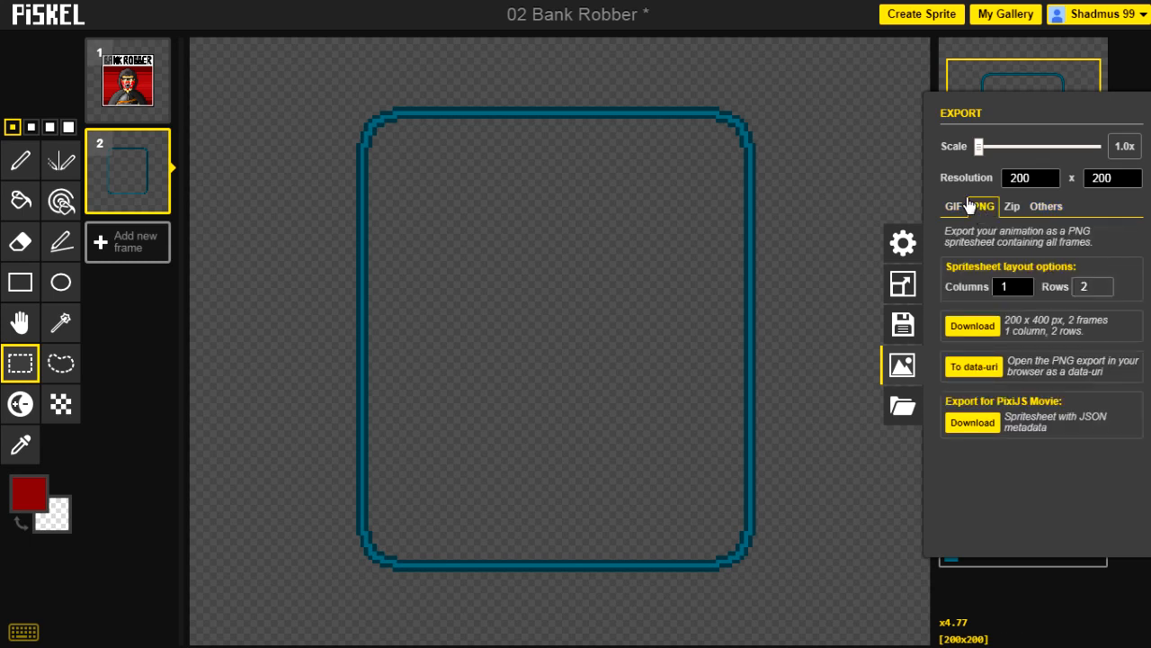
mouse_move(118, 185)
left_click(1044, 211)
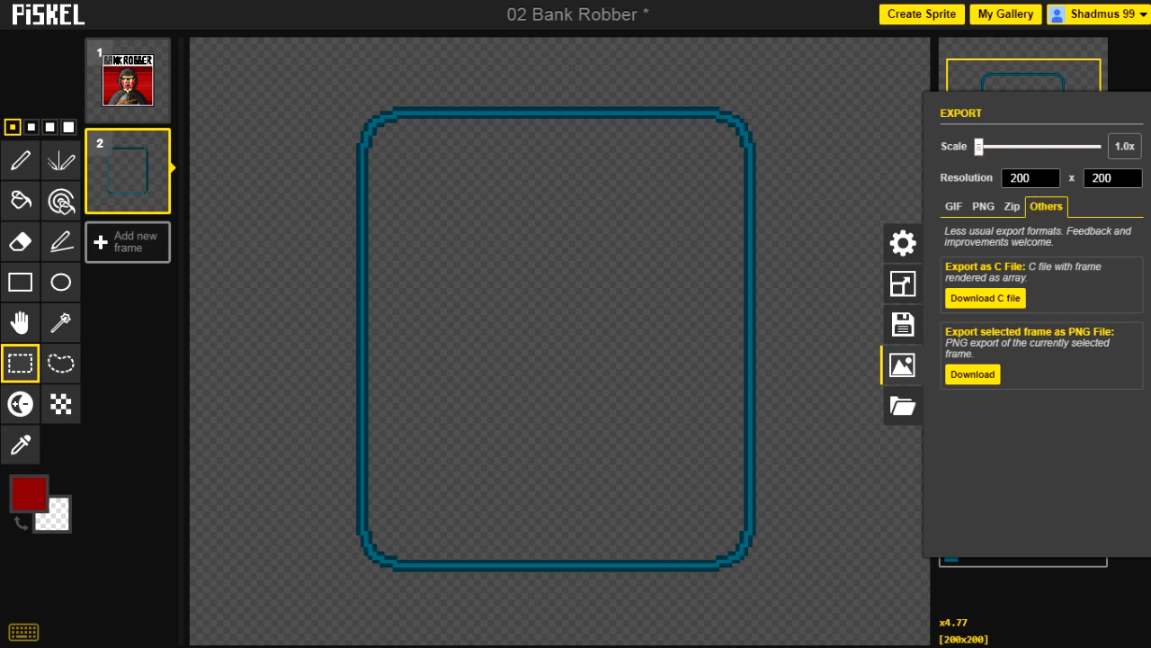
left_click(967, 380)
left_click(903, 364)
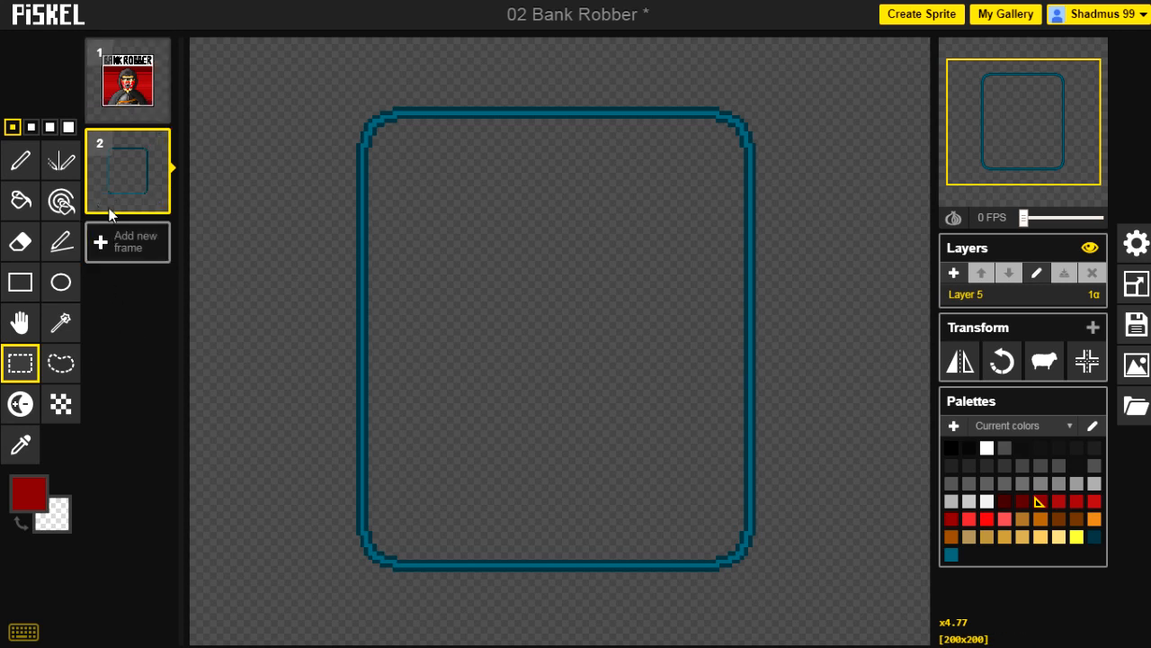
Try the second frame's move handle and swap the primary and secondary colors back and forth
mouse_move(153, 162)
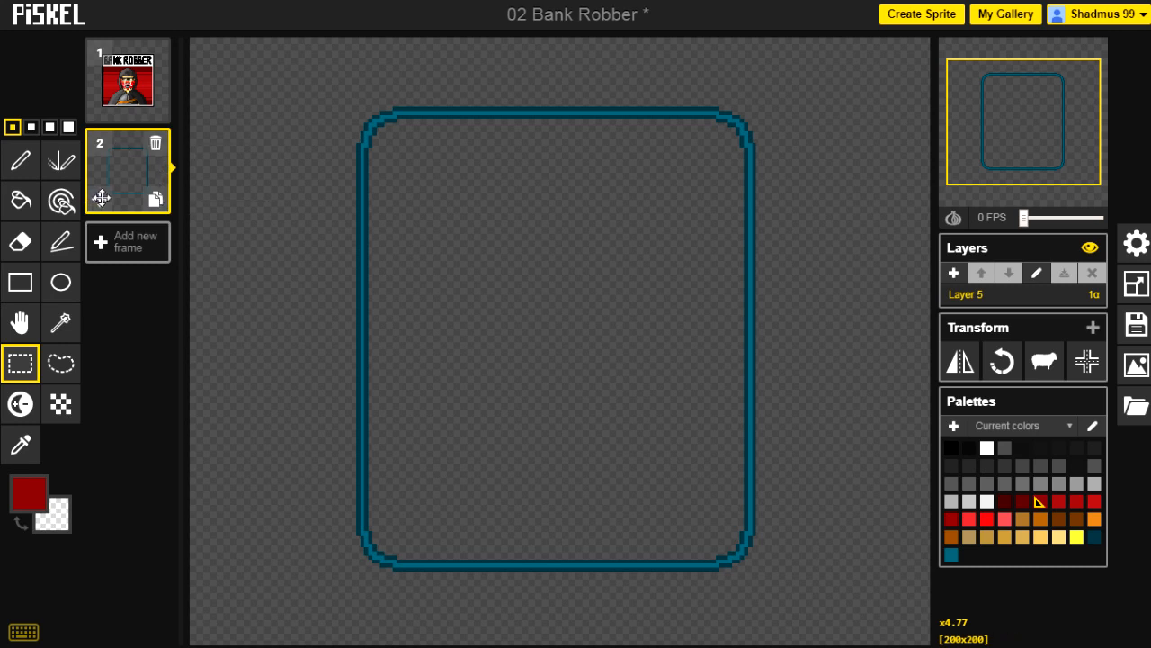
mouse_move(101, 198)
left_mouse_down()
mouse_move(104, 187)
mouse_move(103, 209)
left_mouse_up()
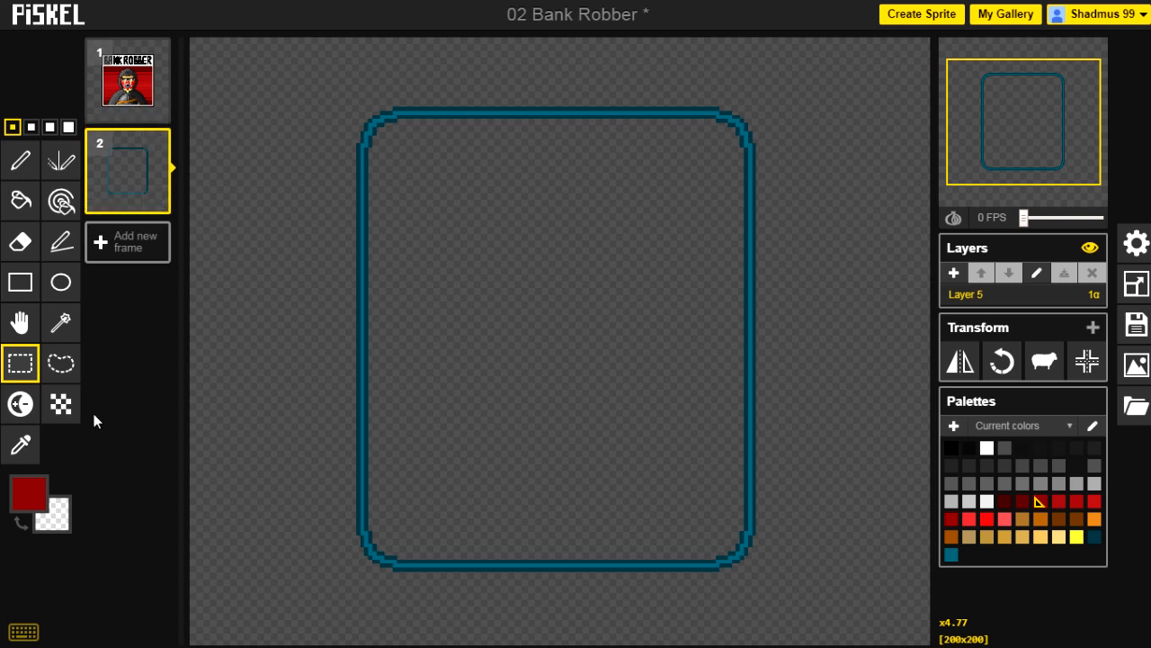
left_click(20, 527)
left_click(20, 527)
Look over the list of keyboard shortcuts and close it
left_click(23, 633)
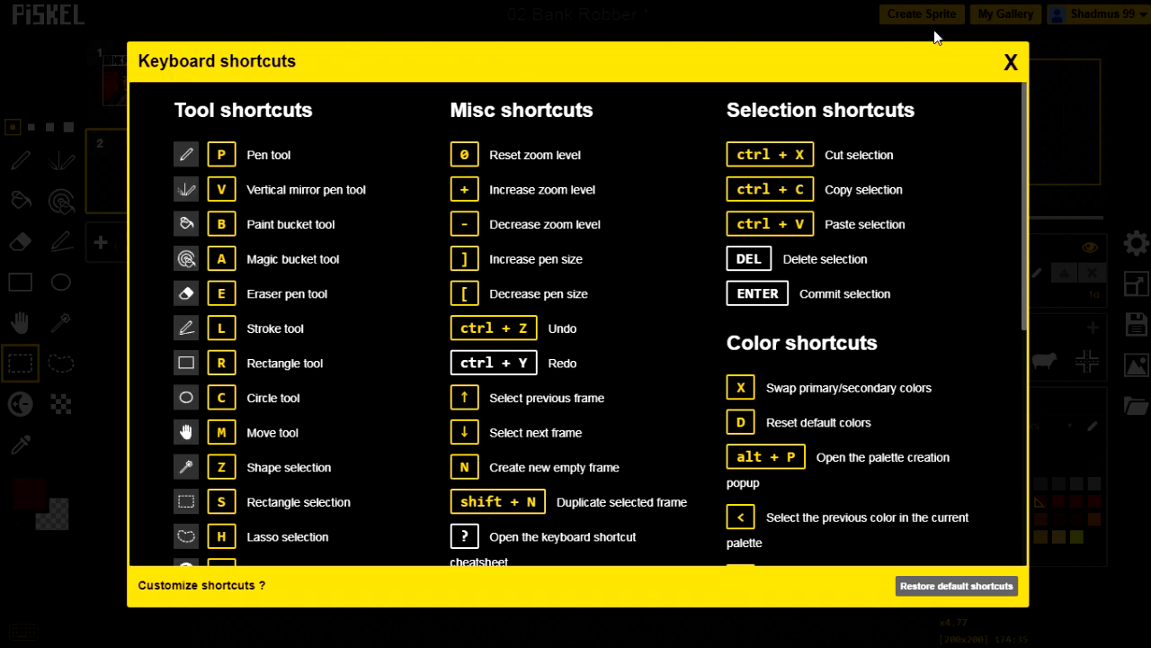
left_click(1009, 64)
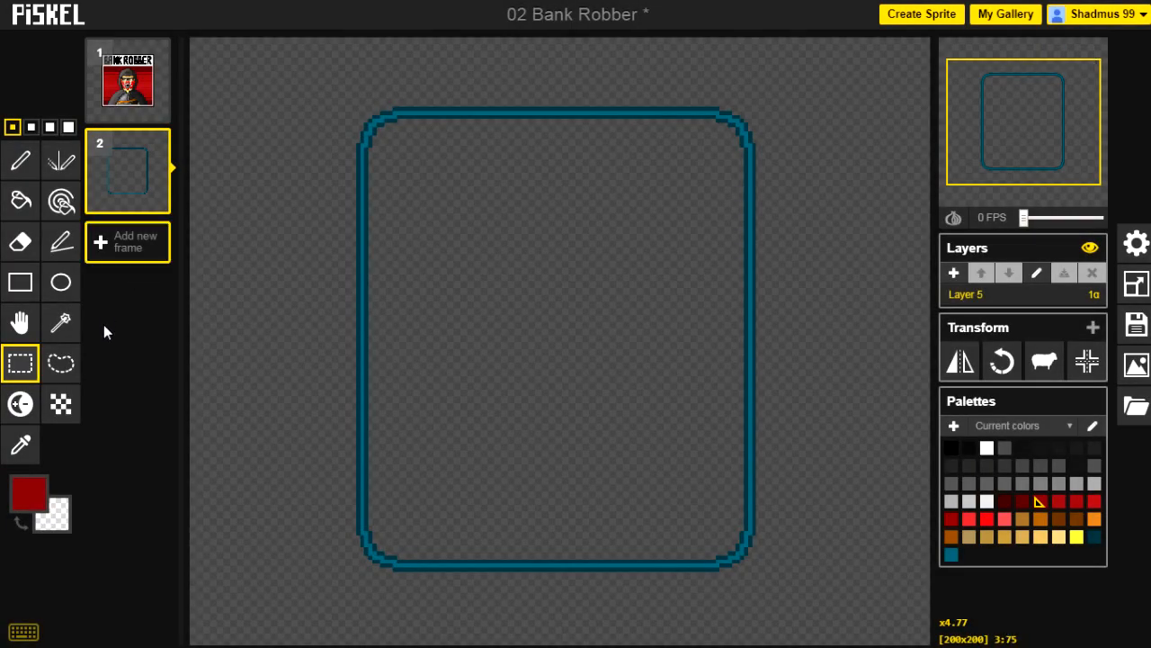